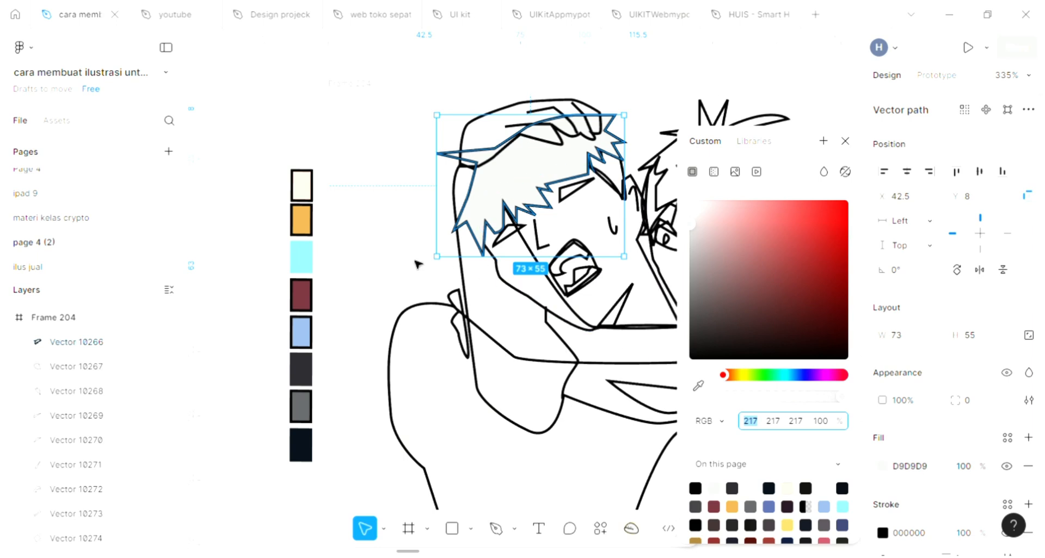
Step: Fill the left character's face shape with the skin tone FFE2D3 sampled from the palette and send it to the back
left_click(416, 264)
scroll(416, 265, "right", 2)
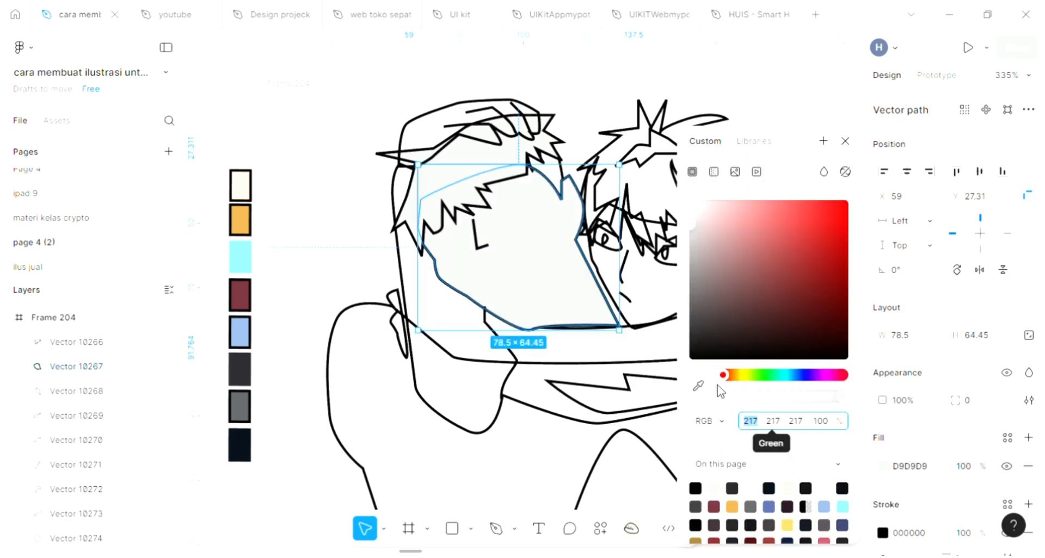
type("[")
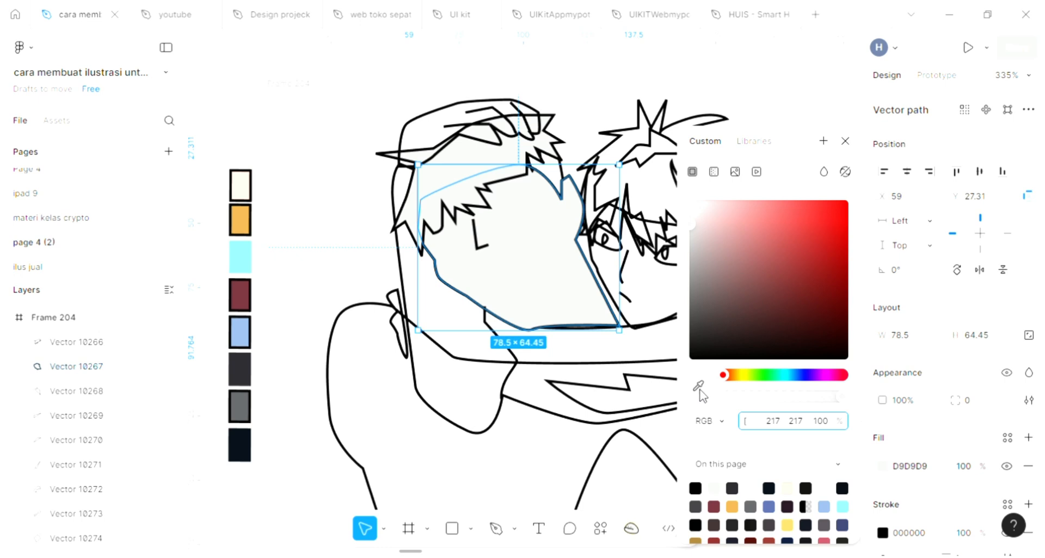
left_click(698, 387)
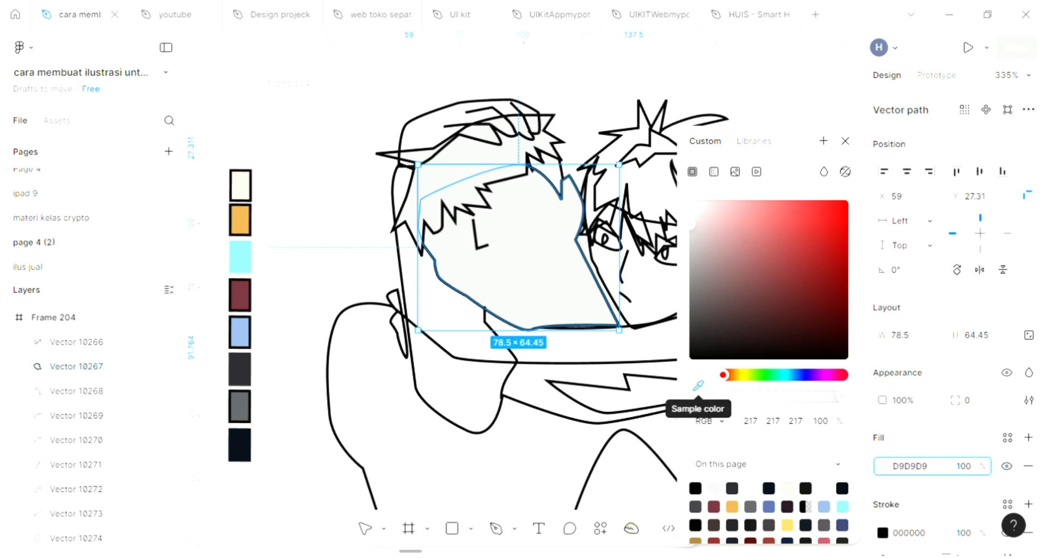
left_click(279, 220)
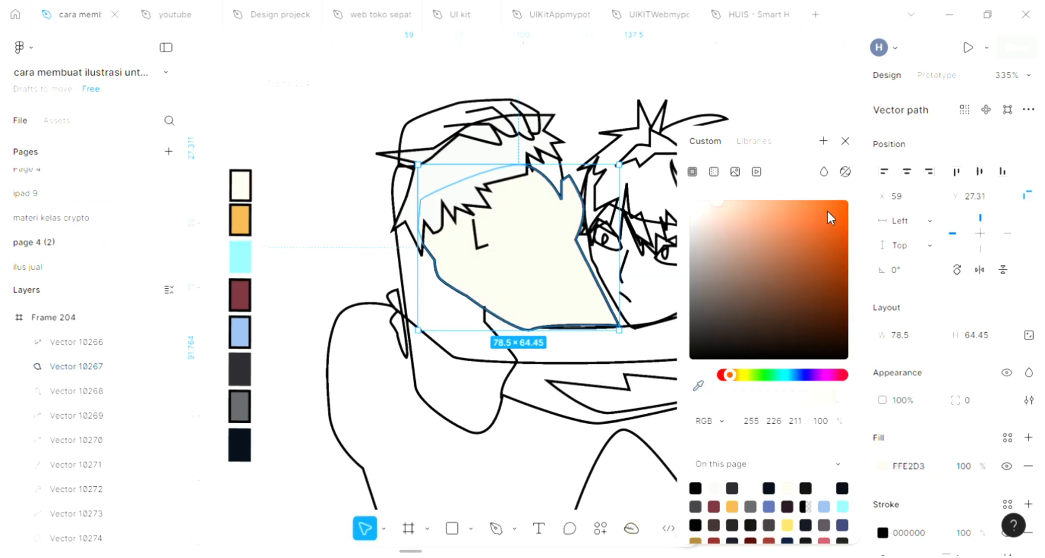
left_click(845, 142)
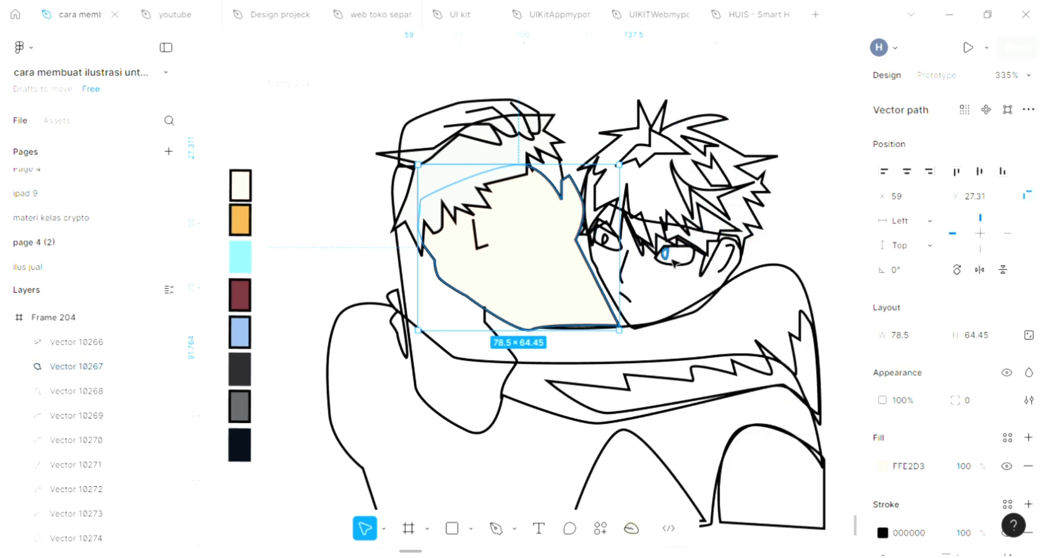
key("bracketleft")
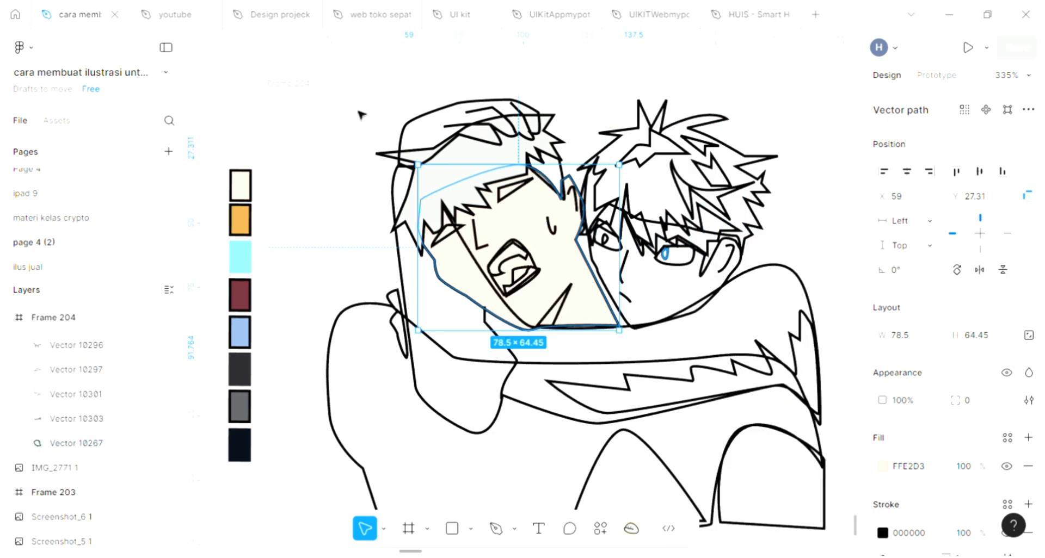
Step: Set the illustration frame's fill to pale pink FFD2D2 and convert it to a linear gradient
left_click(563, 303)
scroll(563, 303, "down", 2)
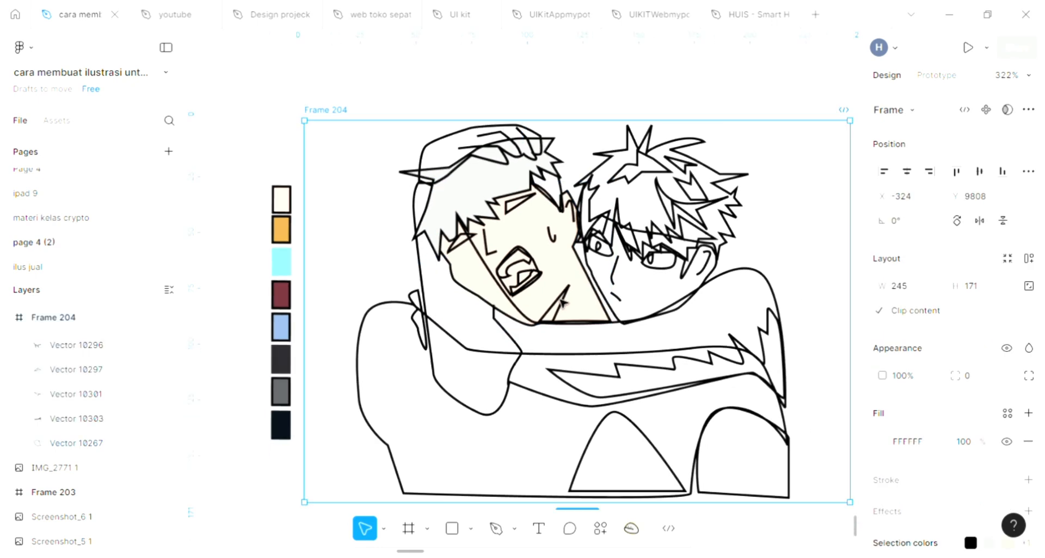
scroll(562, 304, "right", 2)
scroll(563, 303, "right", 1)
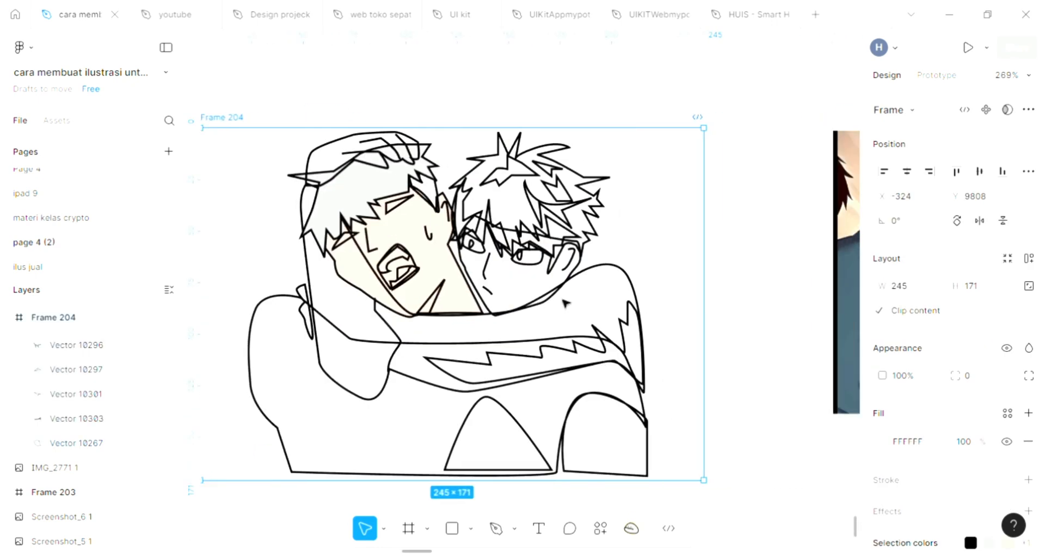
left_click(882, 442)
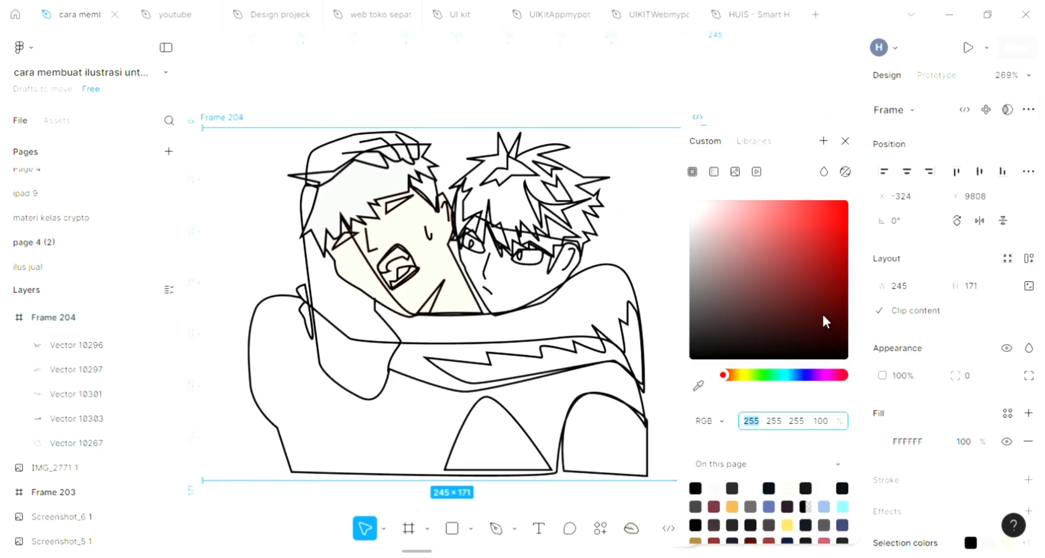
left_click(718, 203)
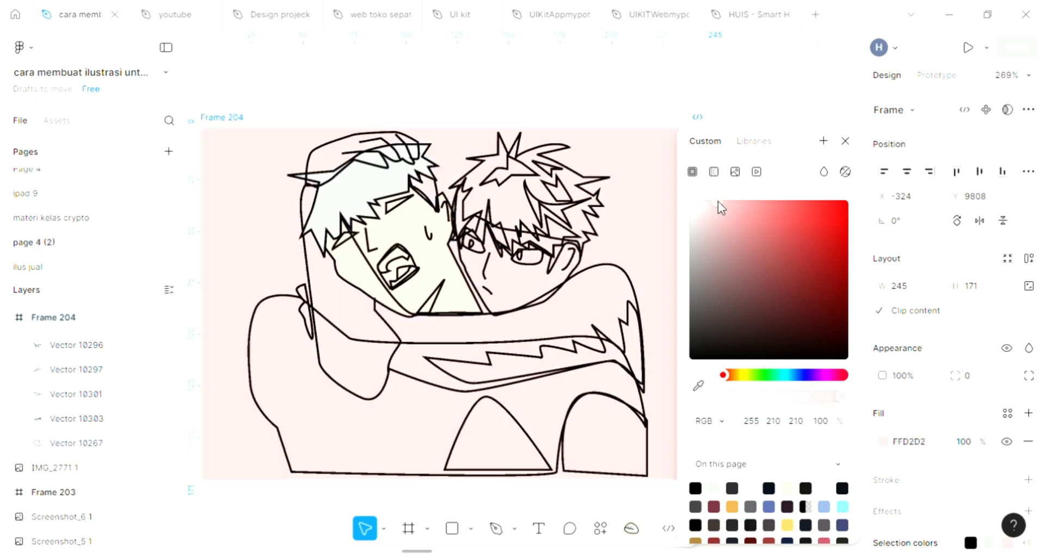
left_click(713, 172)
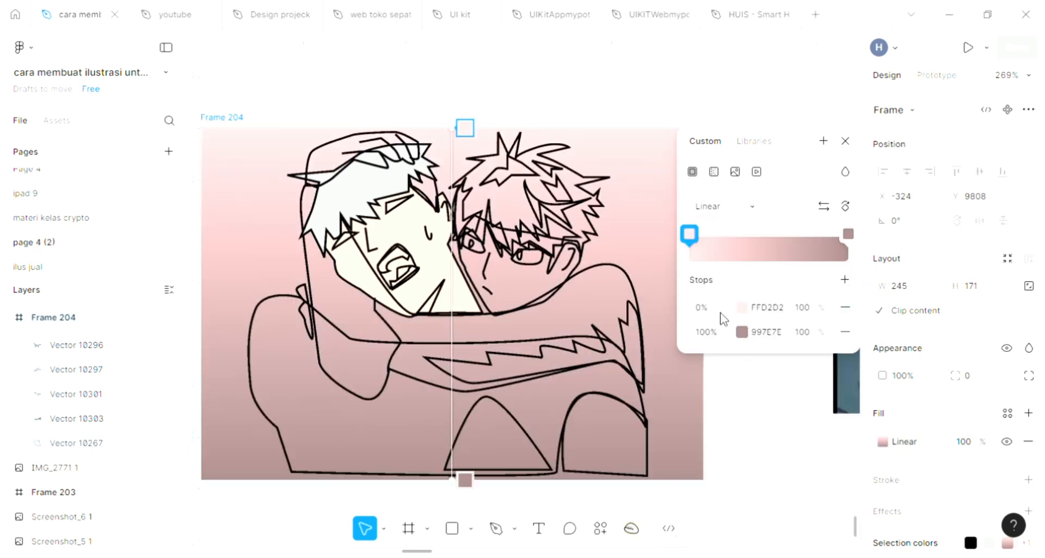
Step: Change the background gradient's 0% stop to light blue D2F0FF
left_click(742, 308)
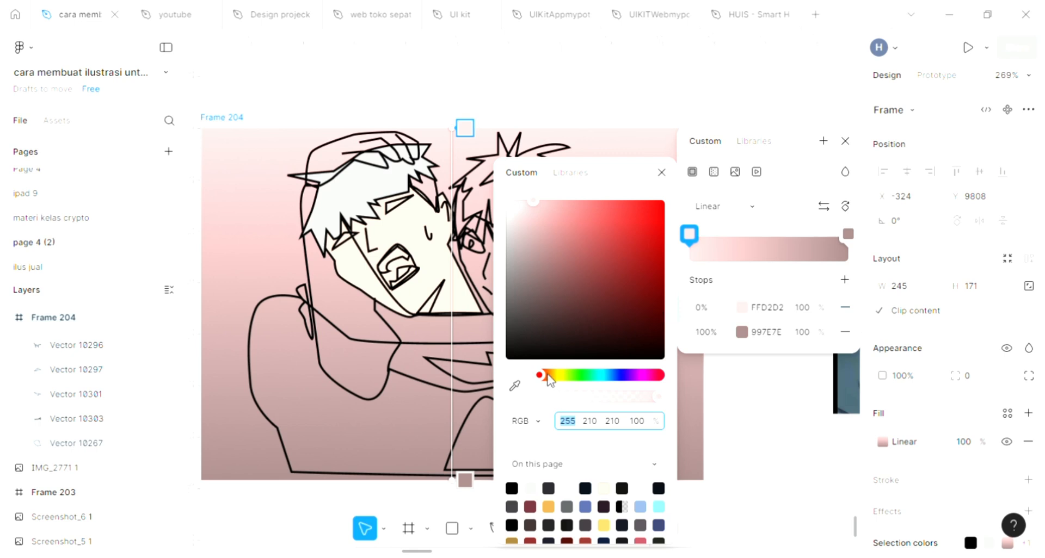
left_click_drag(561, 379, 624, 383)
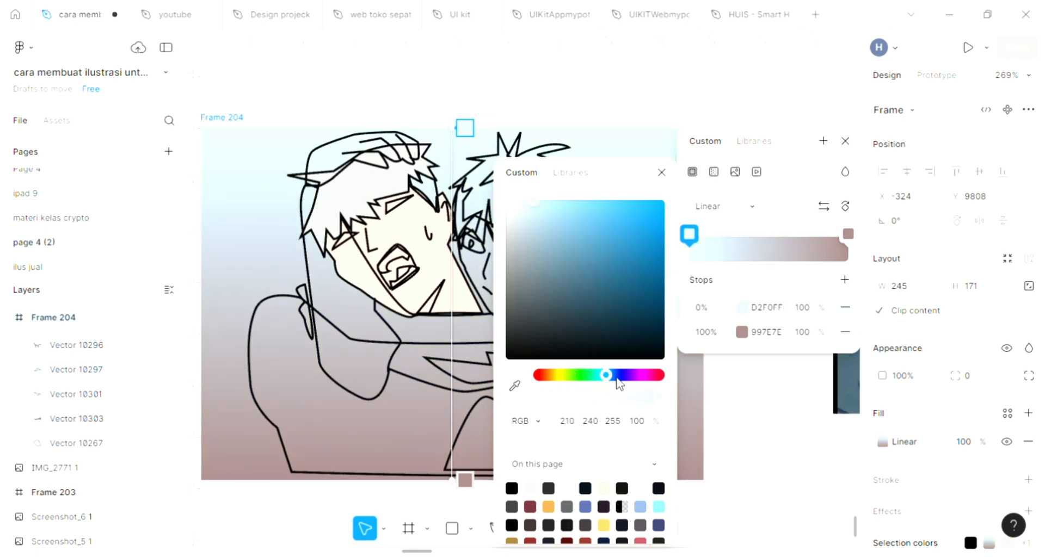
key("Escape")
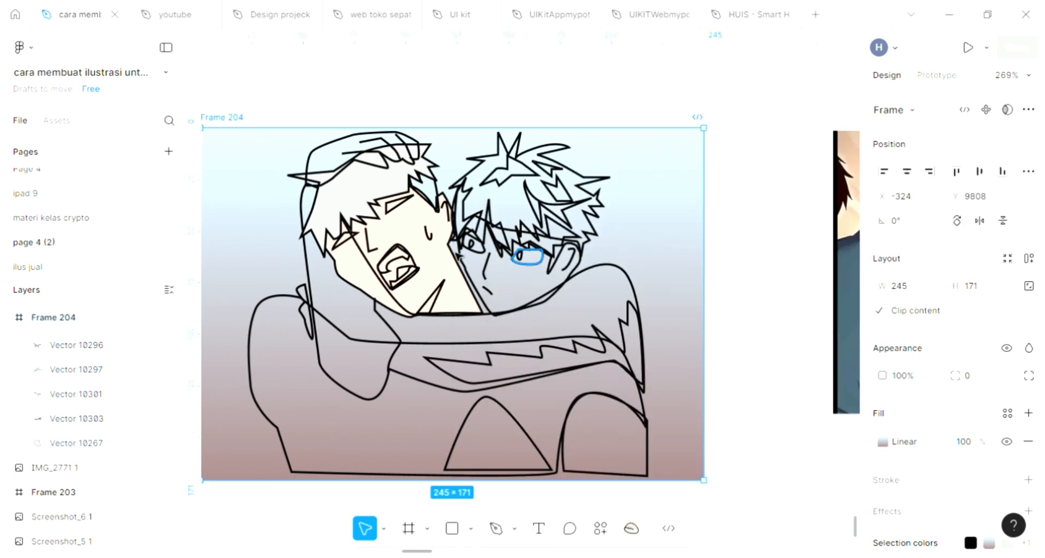
Step: Fill the upper teeth in the left character's mouth with off-white F5F5F5 sampled from the canvas
scroll(424, 280, "up", 3)
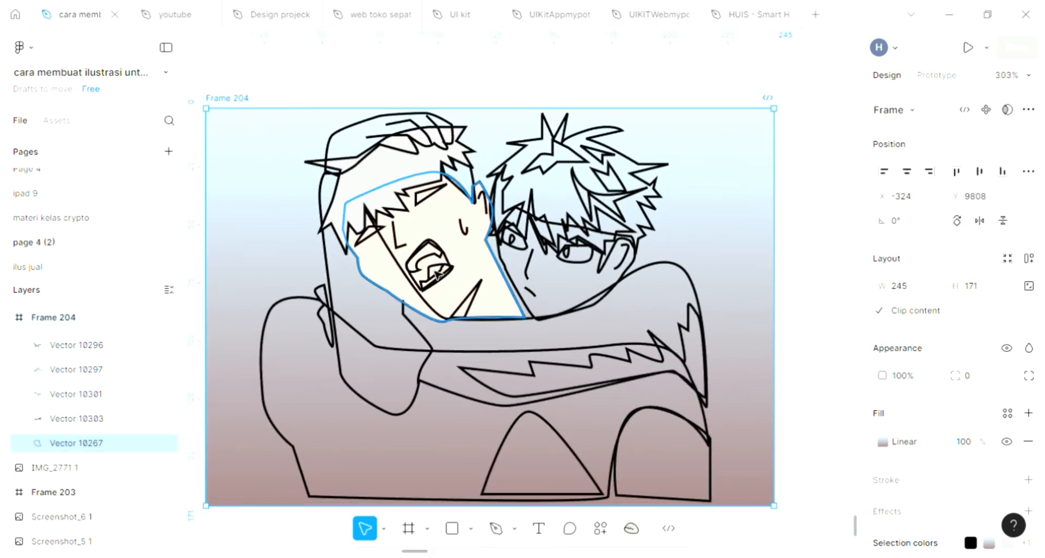
left_click(431, 256)
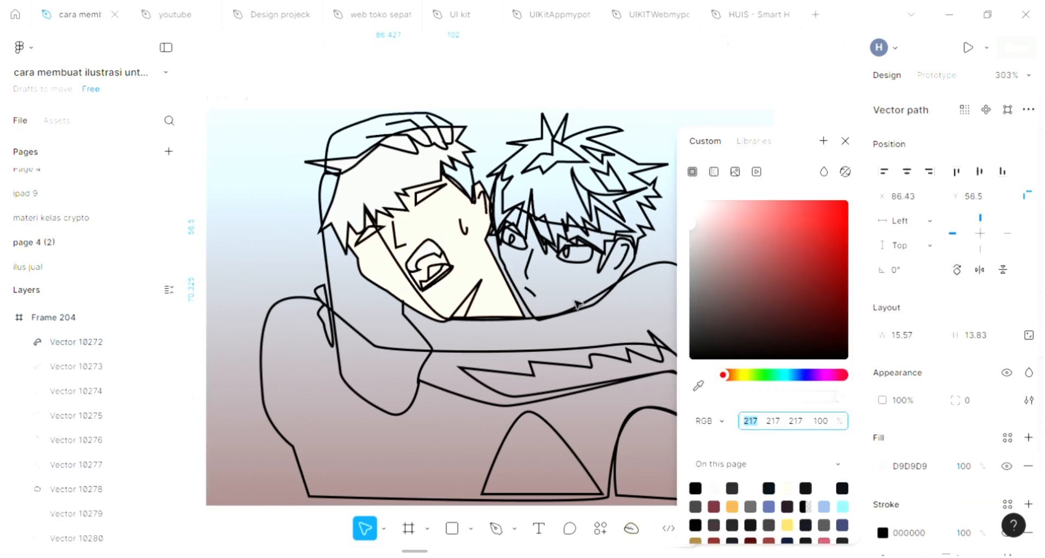
scroll(569, 293, "left", 1)
scroll(566, 288, "up", 1)
key("BackSpace")
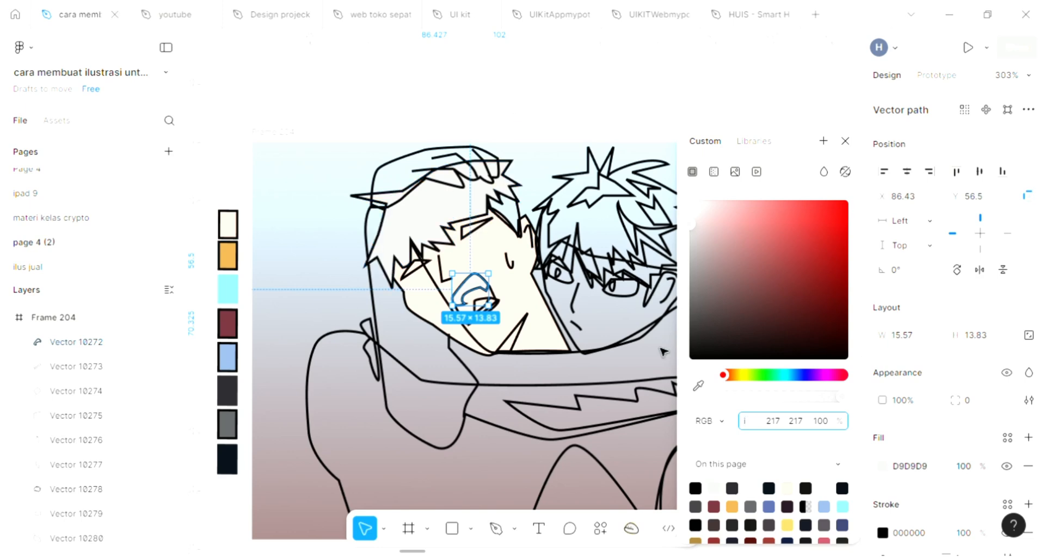
left_click(699, 387)
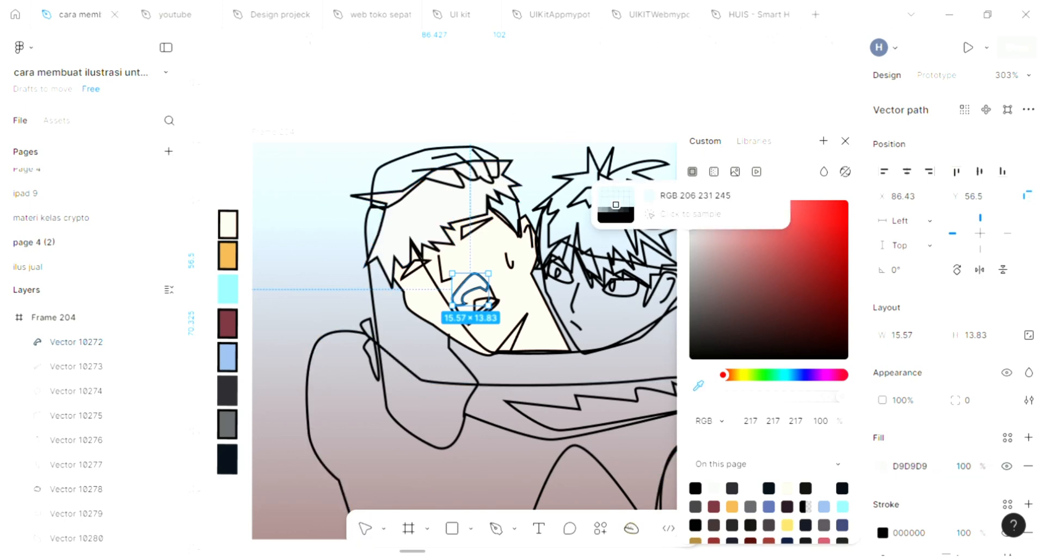
left_click(405, 131)
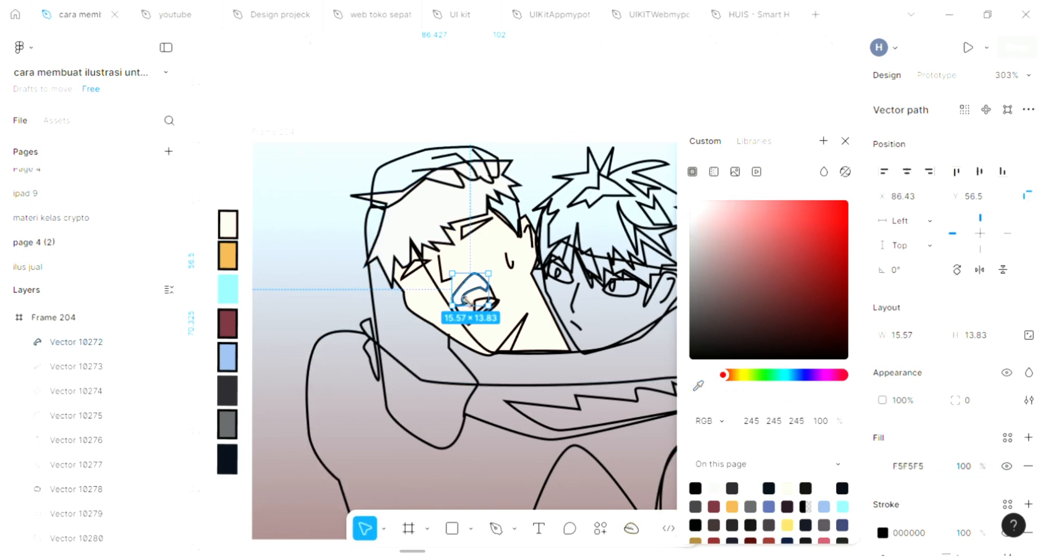
Step: Add a fill to the lower teeth in the left character's mouth and color it F5F5F5 by sampling the upper teeth
left_click(511, 315)
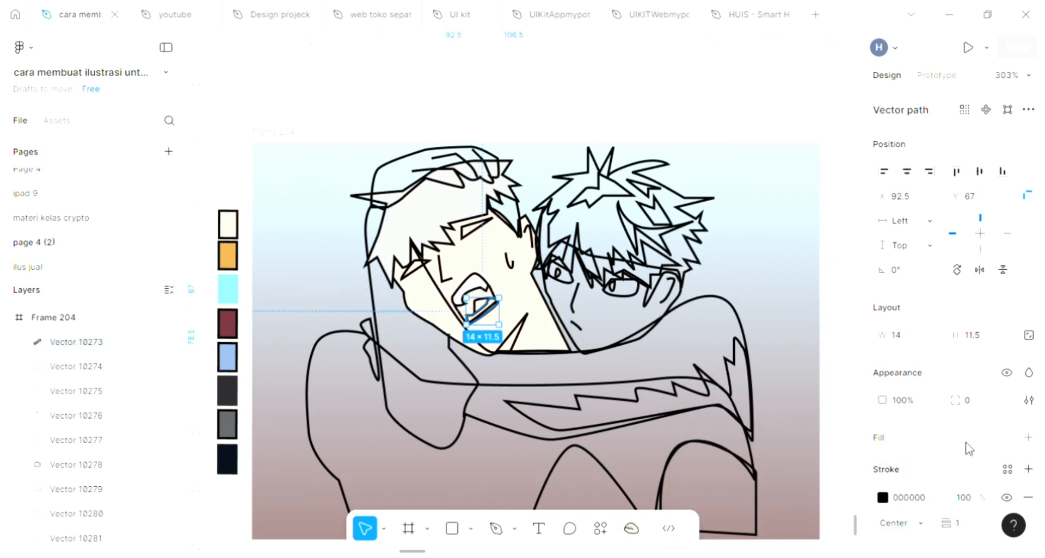
left_click(881, 435)
left_click(882, 467)
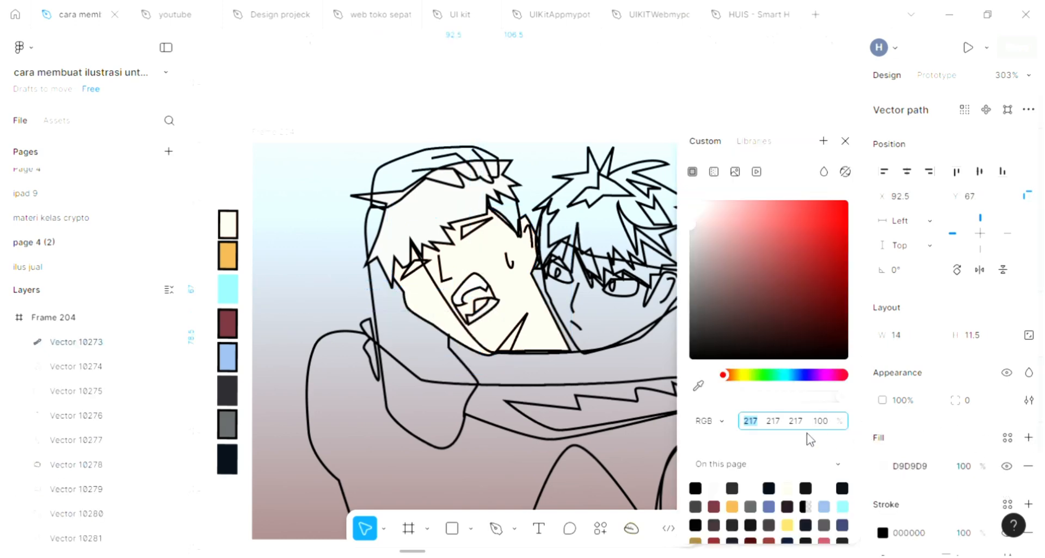
left_click(698, 386)
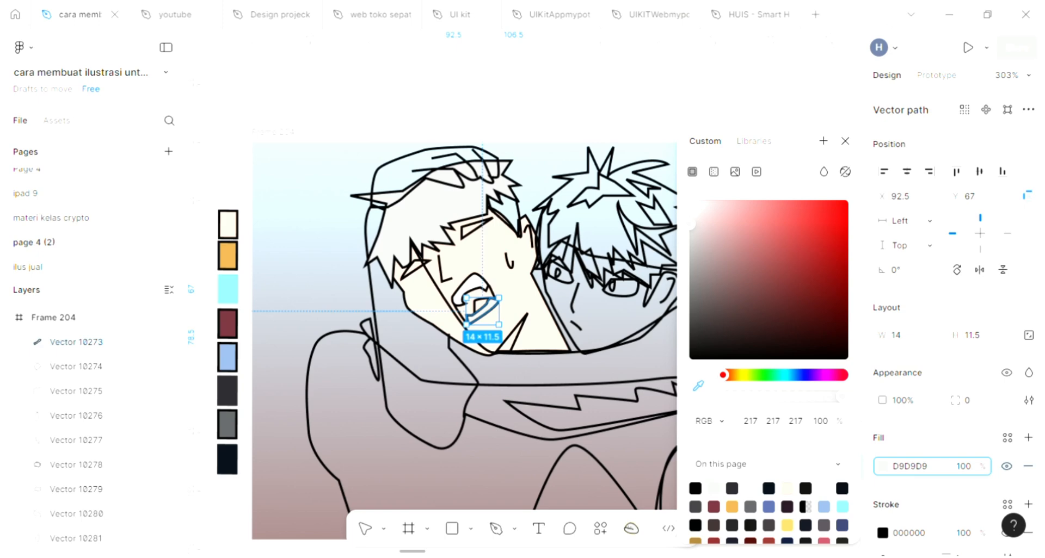
left_click(472, 284)
Step: Fill the left character's open mouth shape with black 000000 sampled from the line art
scroll(440, 312, "up", 5)
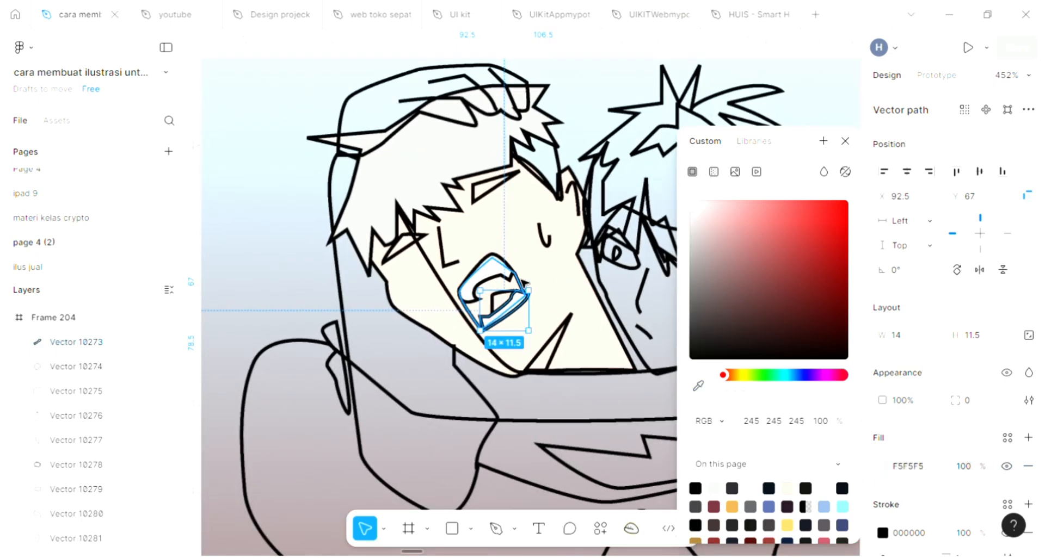
left_click(522, 287)
scroll(539, 294, "down", 6)
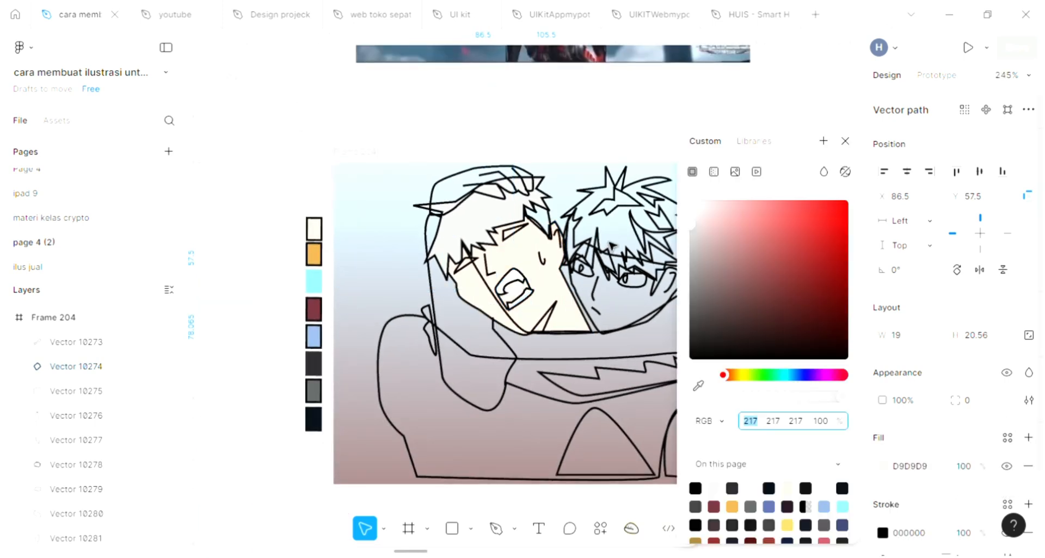
scroll(606, 240, "up", 3)
left_click(698, 385)
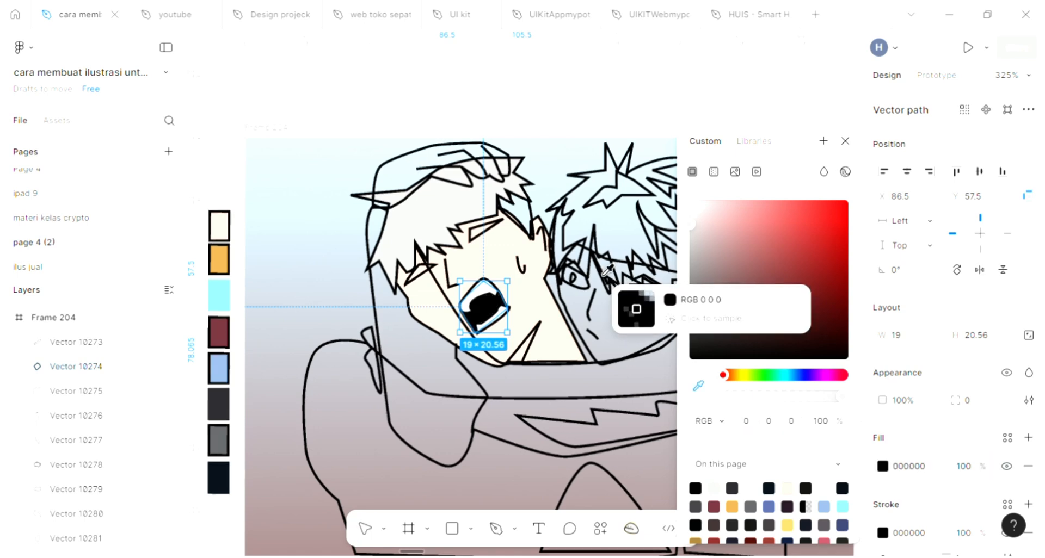
left_click(605, 272)
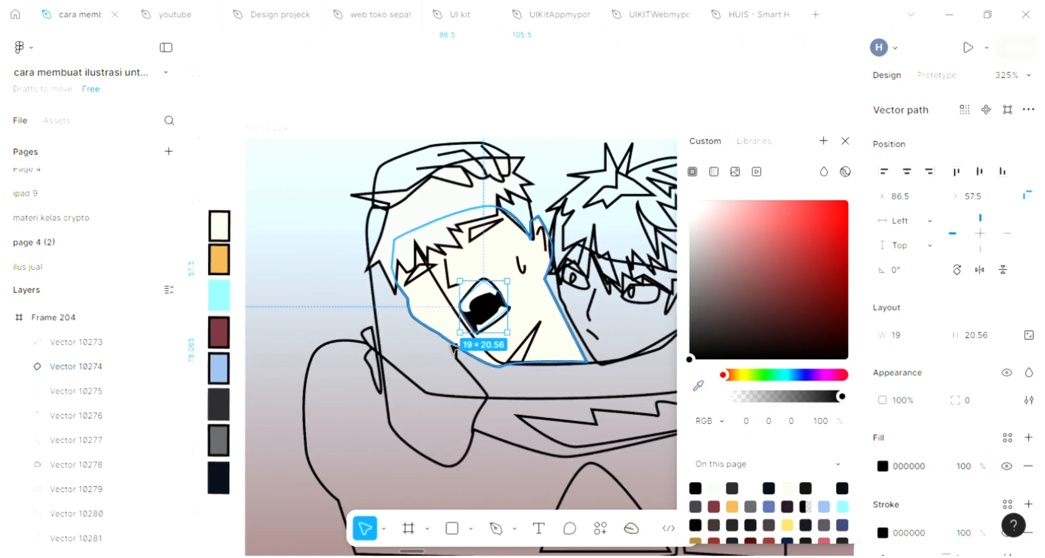
Step: Add an F5F5F5 fill to the left character's eye beside the hair fringe, sampling the color from the canvas
scroll(453, 348, "down", 2)
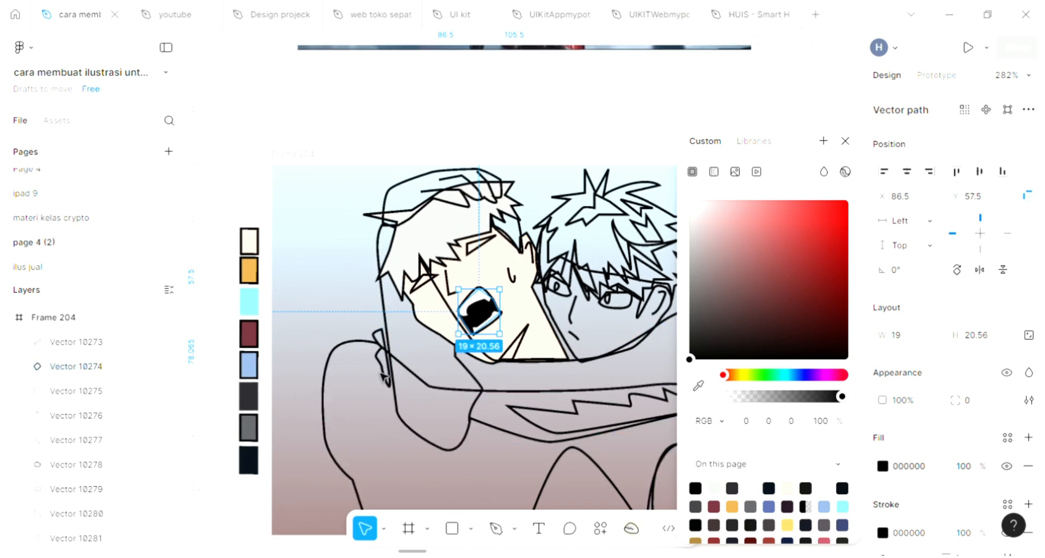
left_click(426, 290)
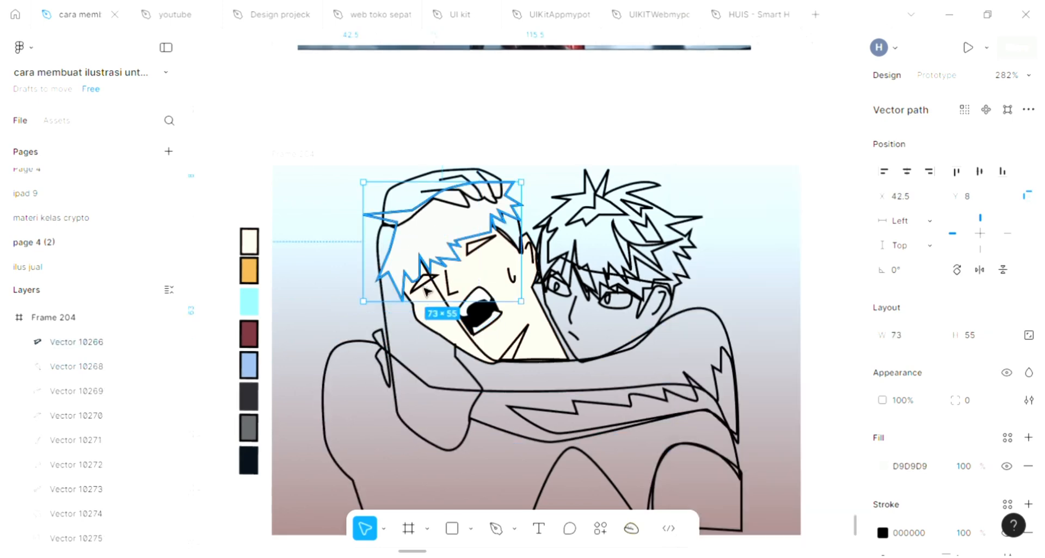
left_click(424, 283)
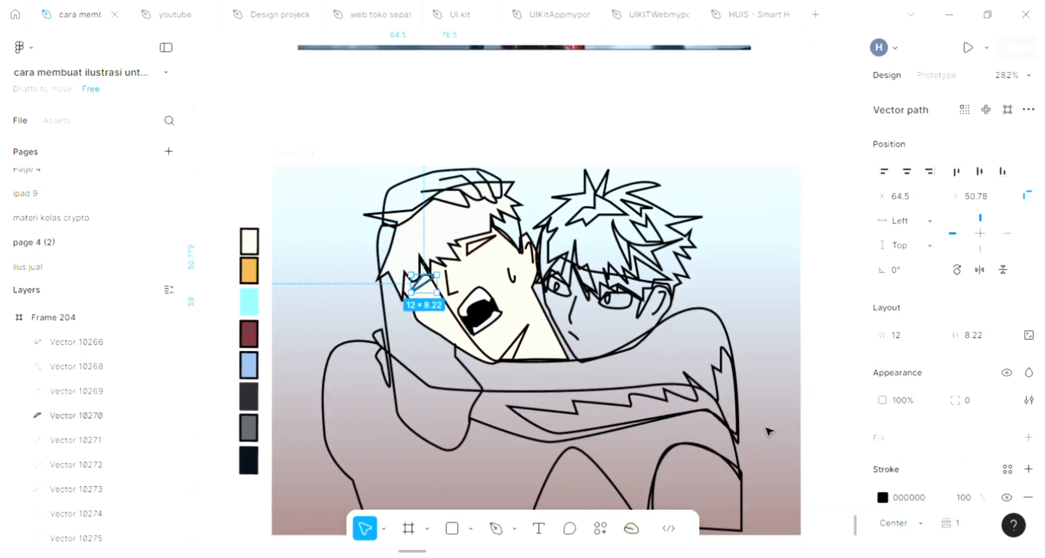
left_click(1027, 439)
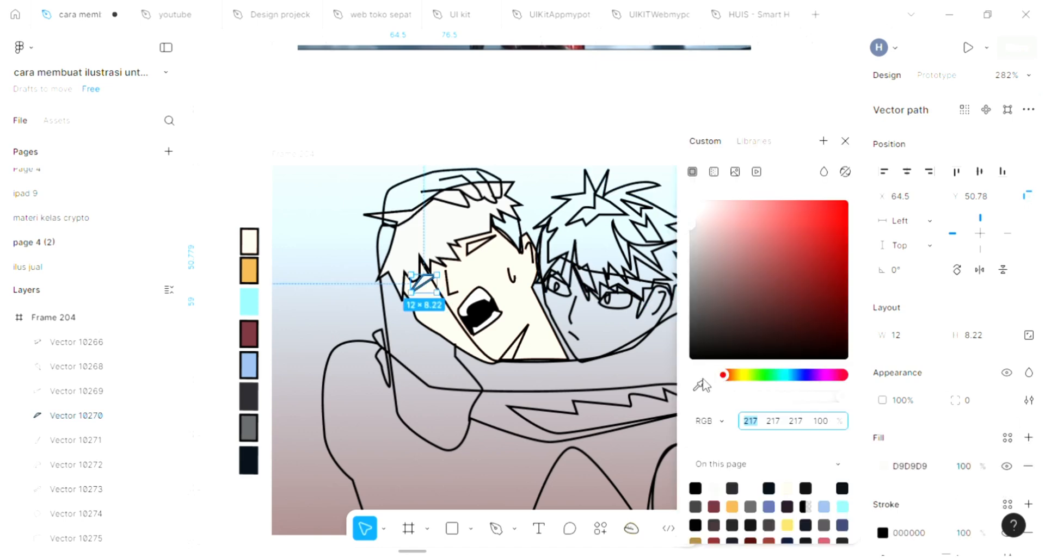
left_click(702, 385)
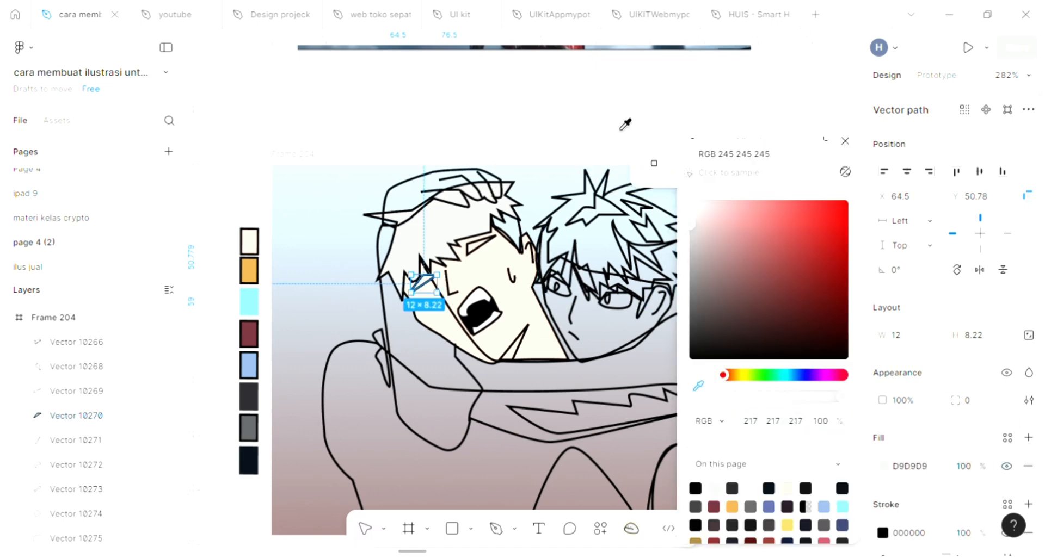
left_click(625, 124)
Step: Fill the left character's other eye, nearer the ear, with sampled off-white F5F5F5
left_click(481, 245)
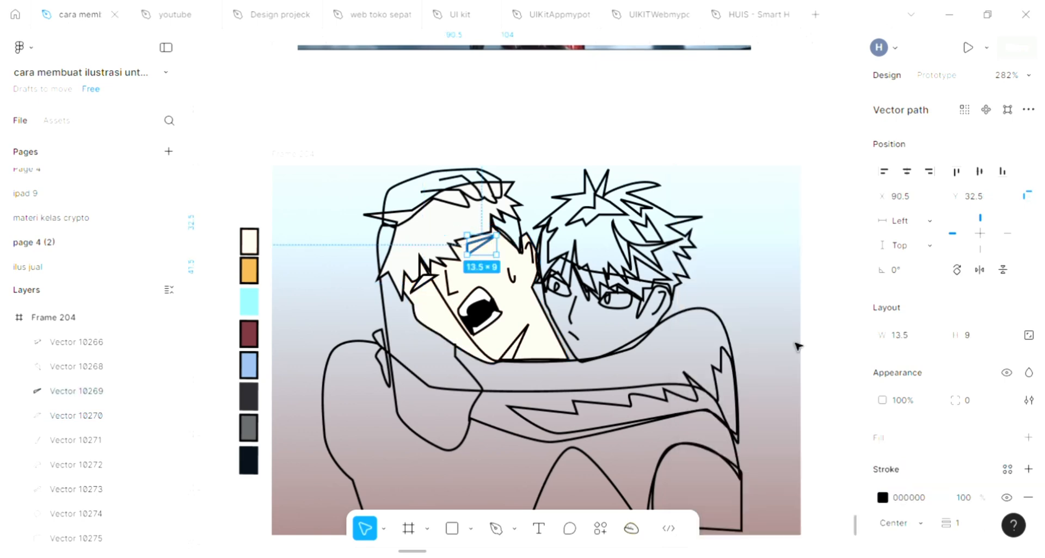
left_click(1027, 437)
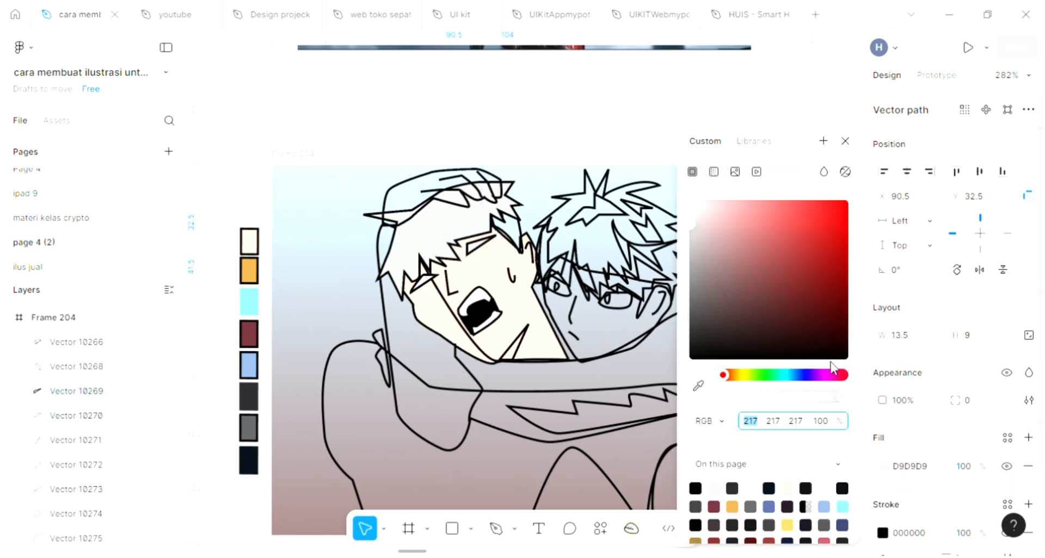
left_click(702, 385)
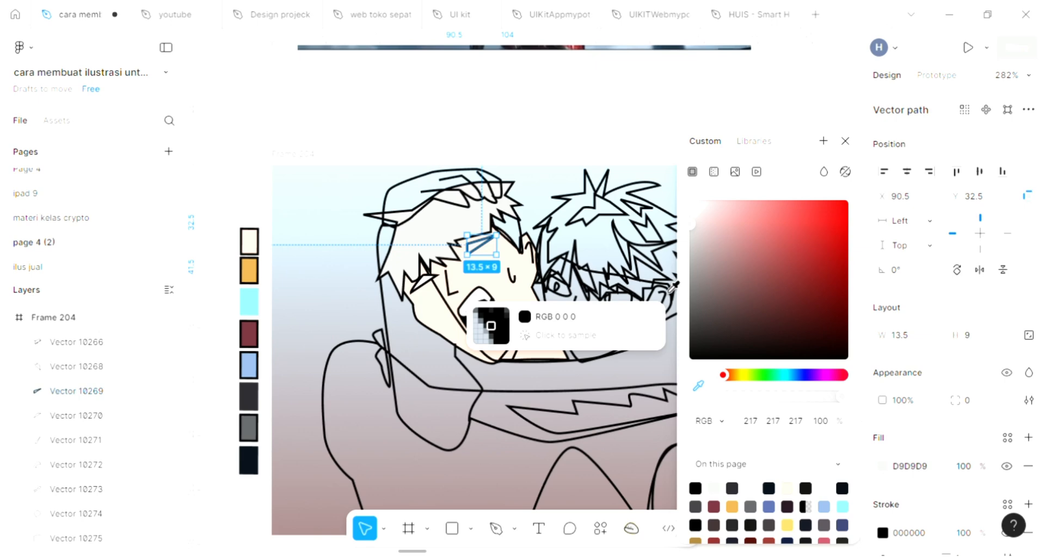
left_click(424, 238)
scroll(365, 423, "down", 2)
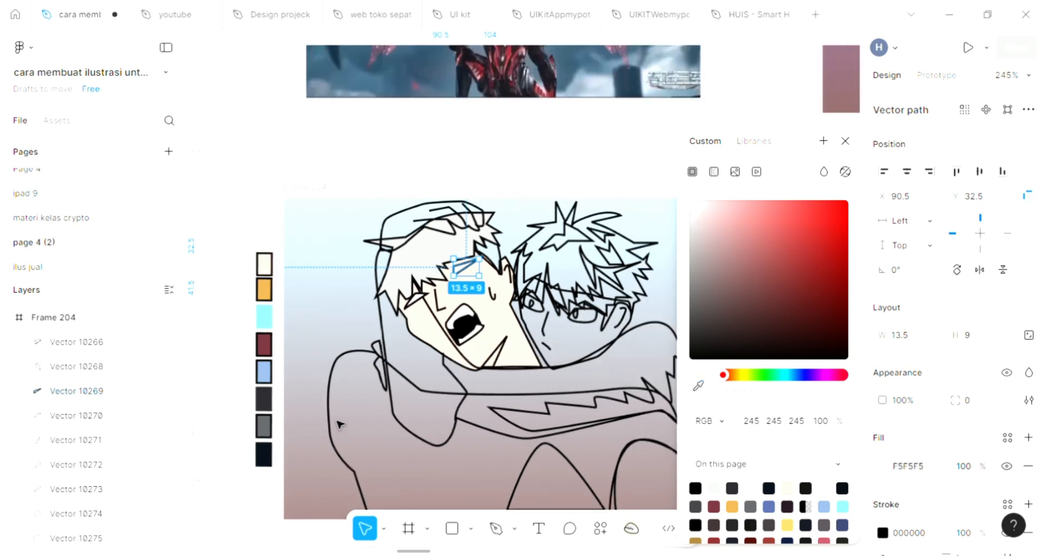
Step: Add a fill to the large torso-and-arm shape below the heads and color it F5F5F5 sampled from the canvas
left_click(332, 392)
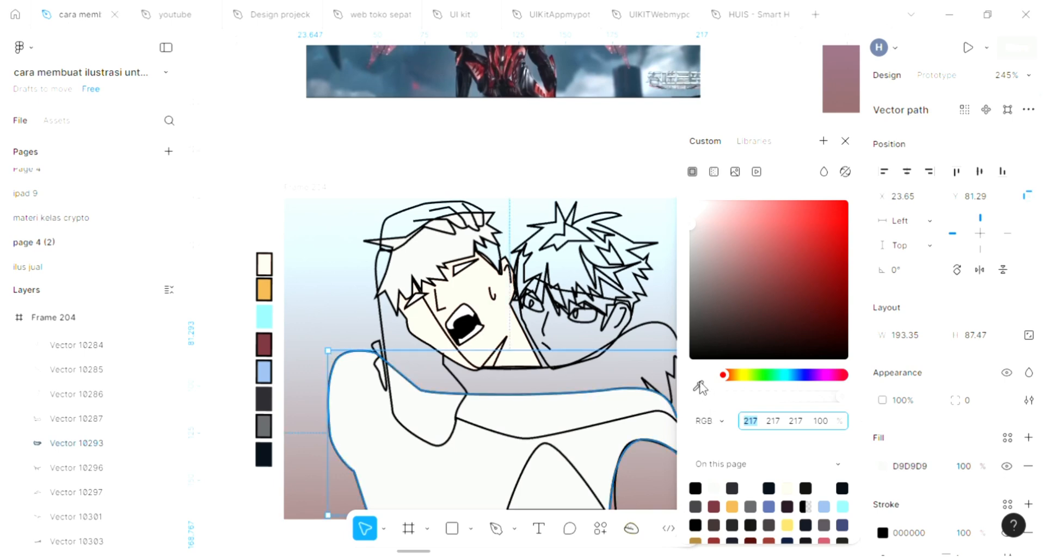
left_click(699, 386)
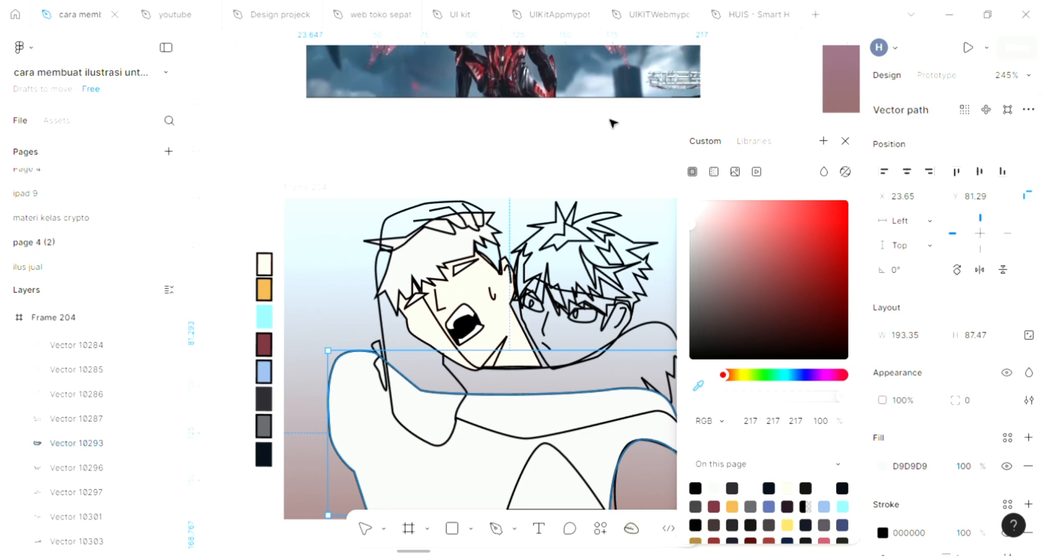
left_click(616, 144)
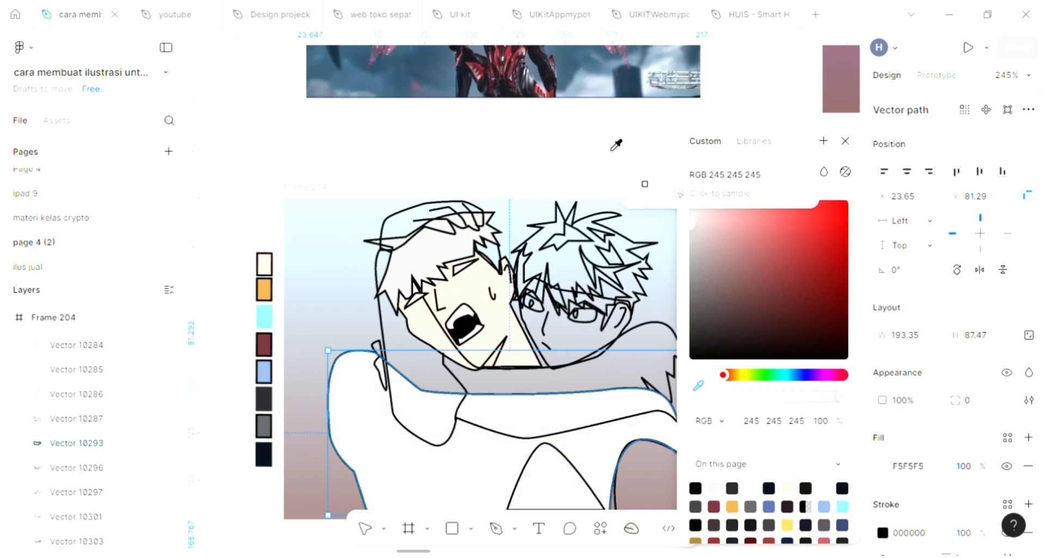
Step: Recolor the left character's hair fill to off-white F5F5F5 by sampling the canvas background
left_click(417, 259)
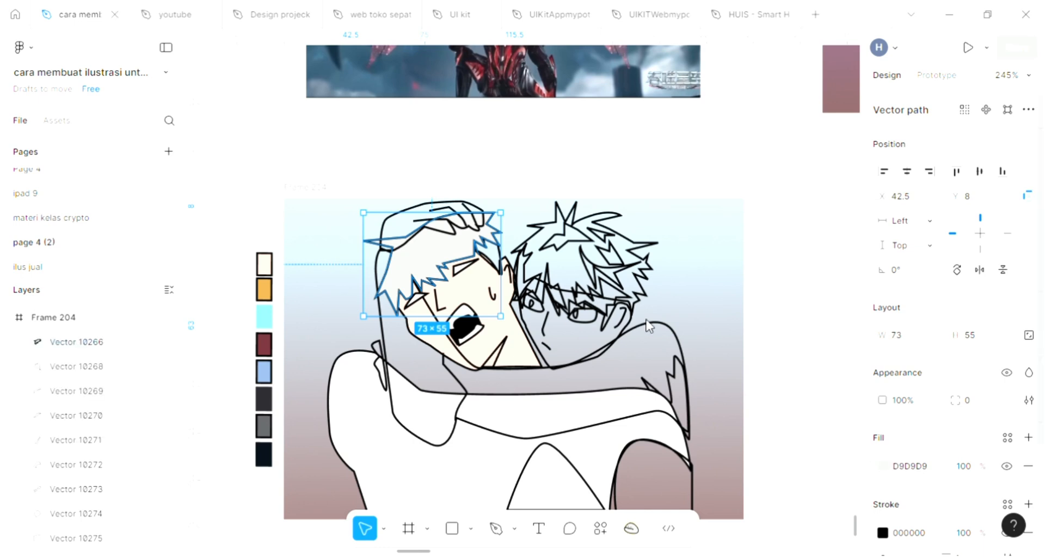
left_click(883, 466)
left_click(698, 385)
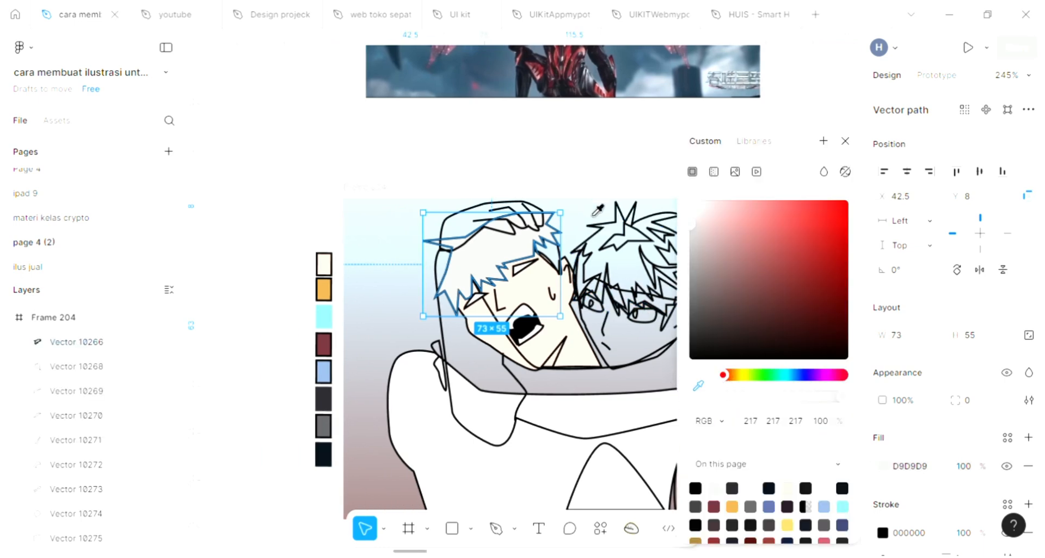
left_click(592, 192)
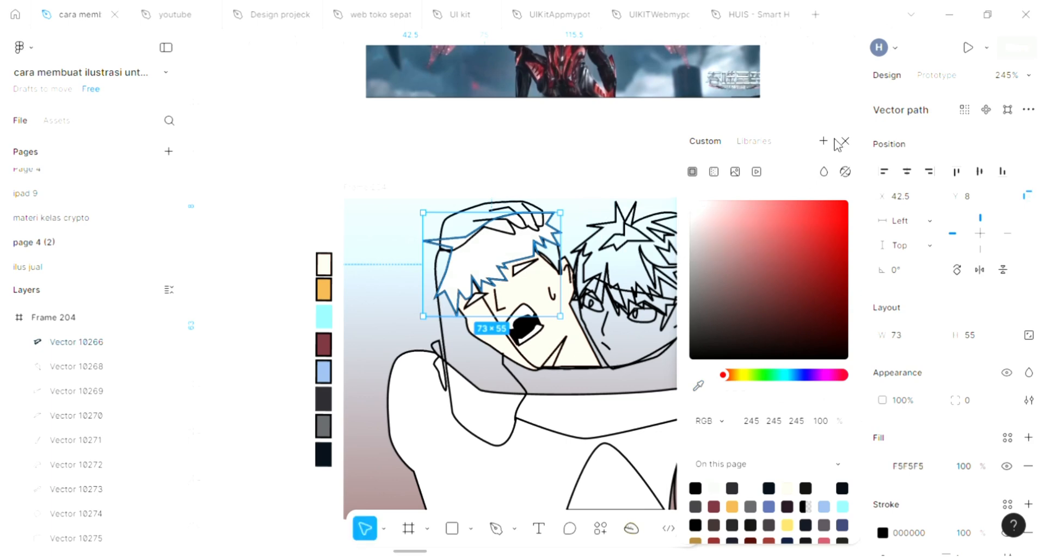
left_click(845, 141)
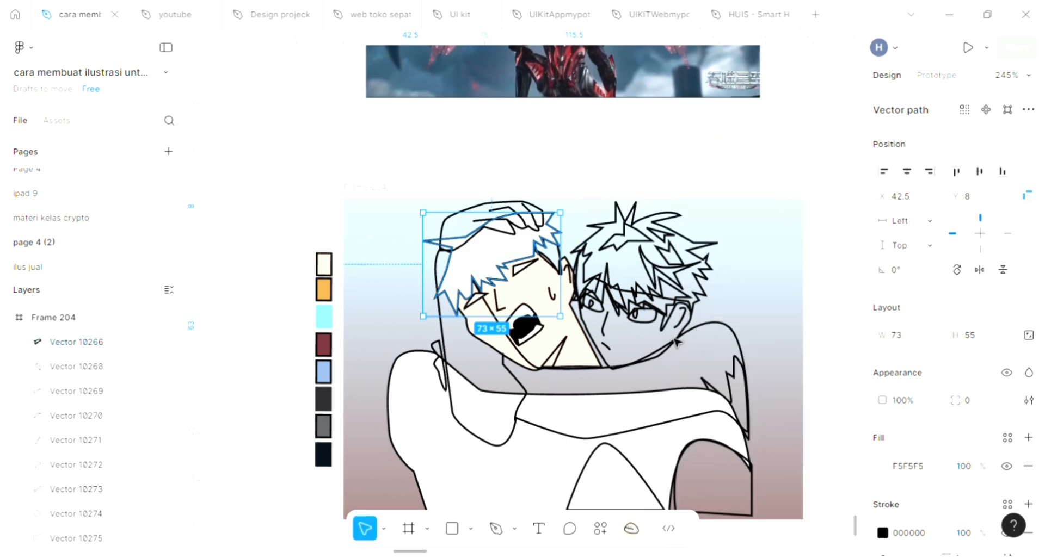
Step: Add a fill to the small finger shape beside the raised arm and color it FFE2D3 sampled from the face
scroll(686, 405, "up", 1)
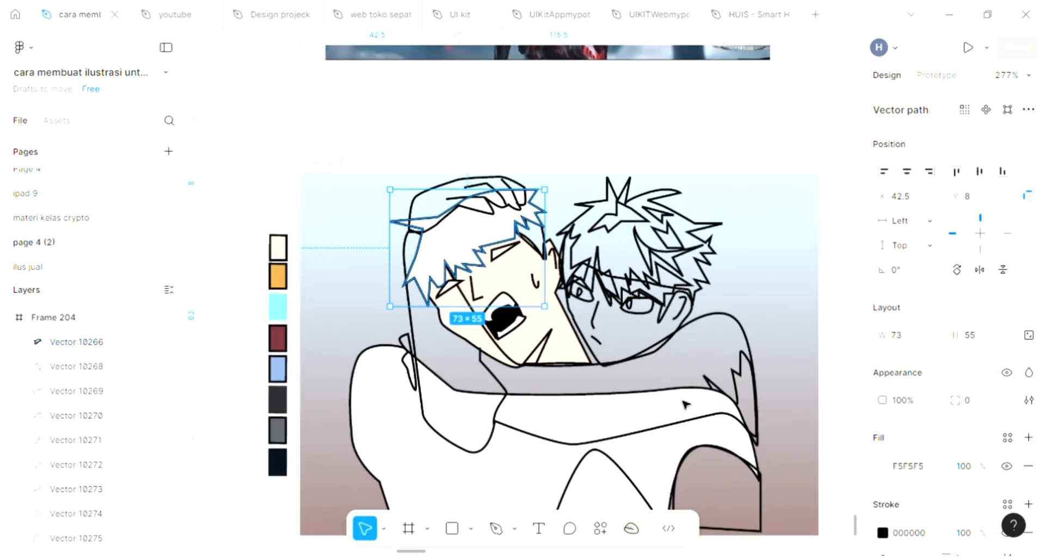
scroll(685, 406, "down", 2)
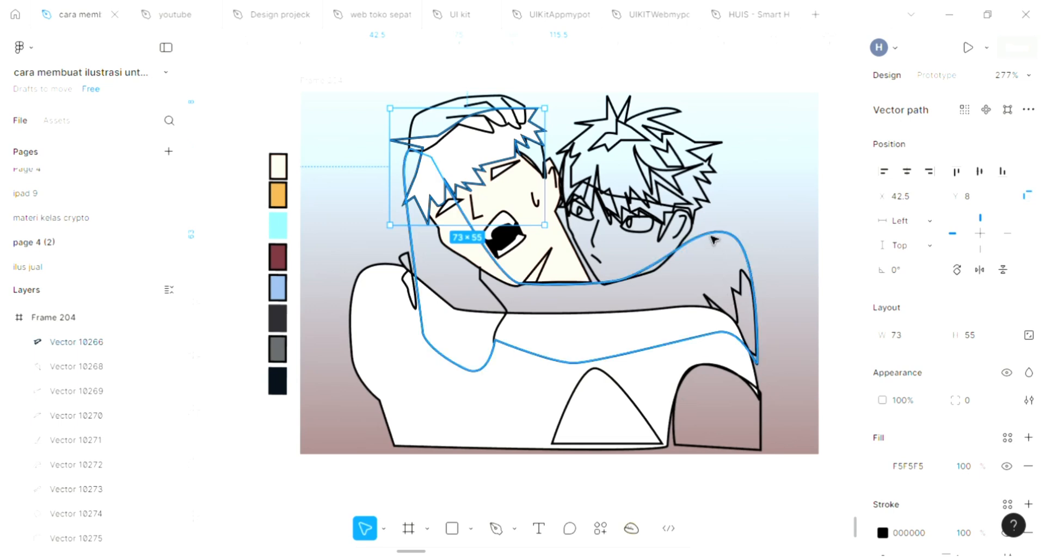
left_click(411, 280)
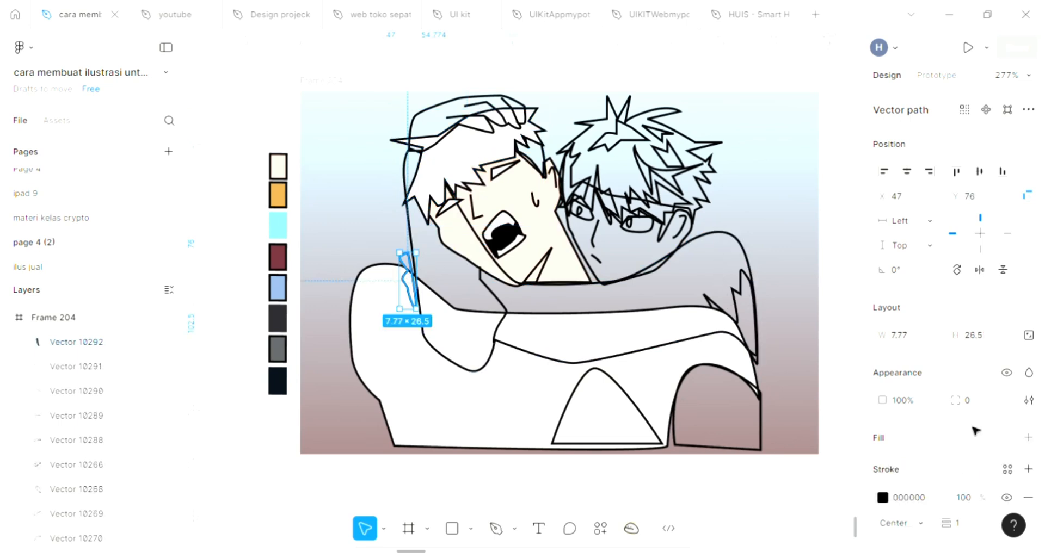
left_click(1030, 438)
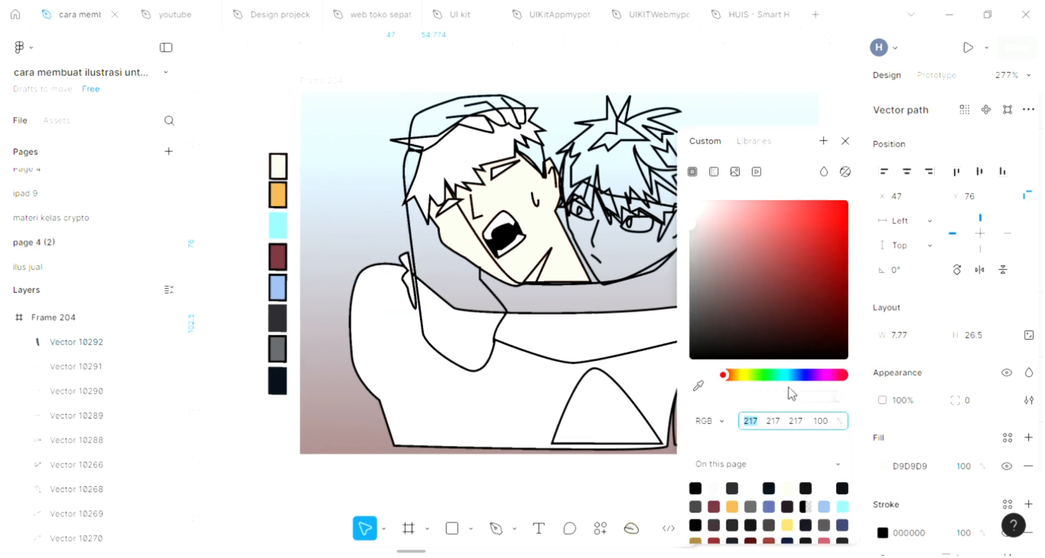
left_click(699, 384)
left_click(699, 386)
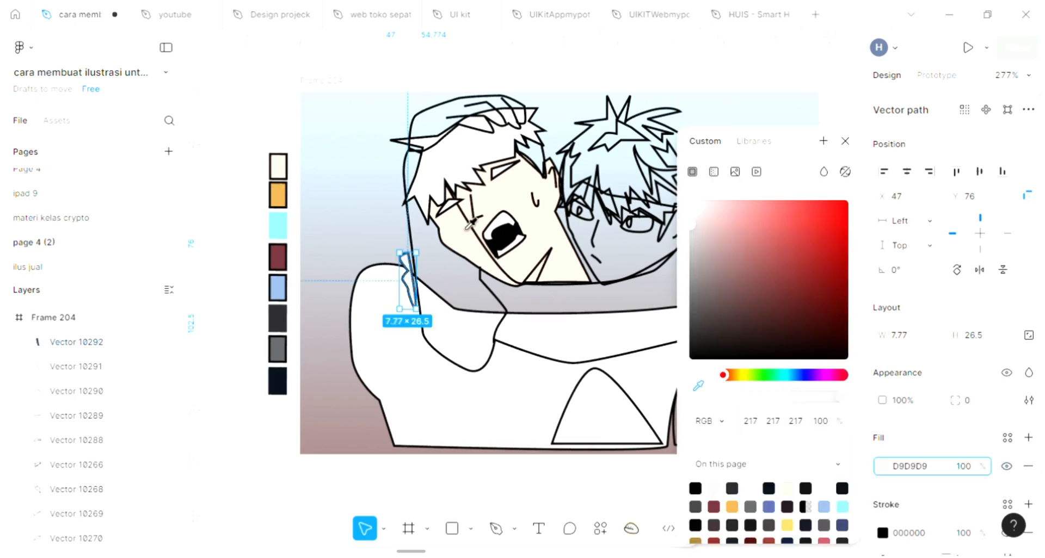
left_click(505, 188)
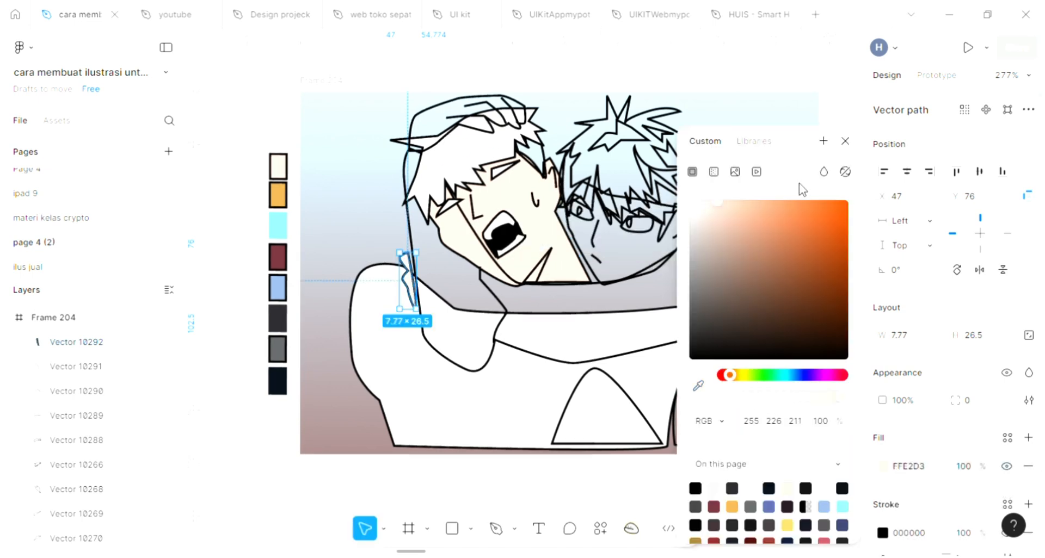
left_click(845, 141)
Step: Fill the arched shape at the lower middle of the torso with blue 8BAAD2 sampled from the palette swatch
left_click(636, 415)
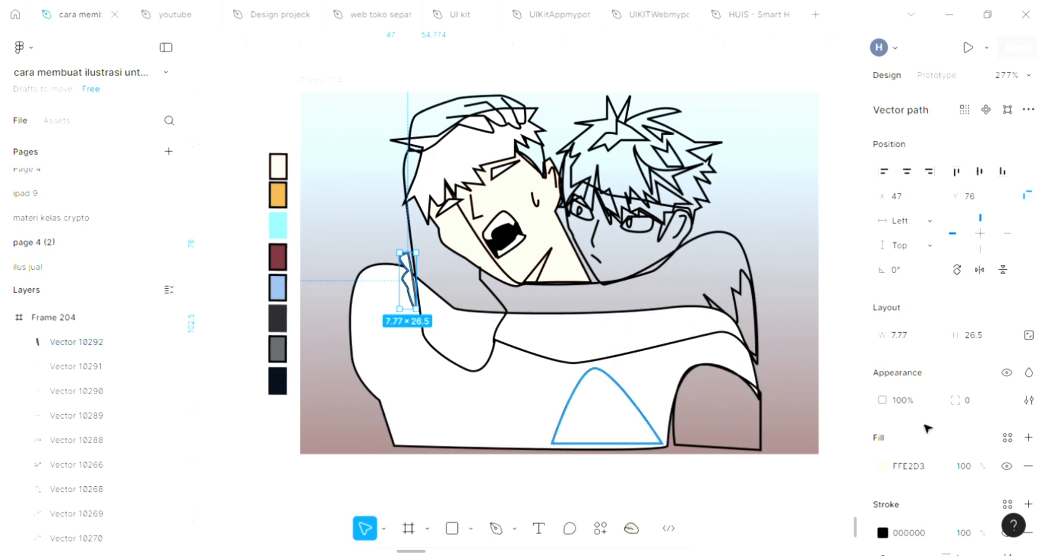
left_click(1027, 437)
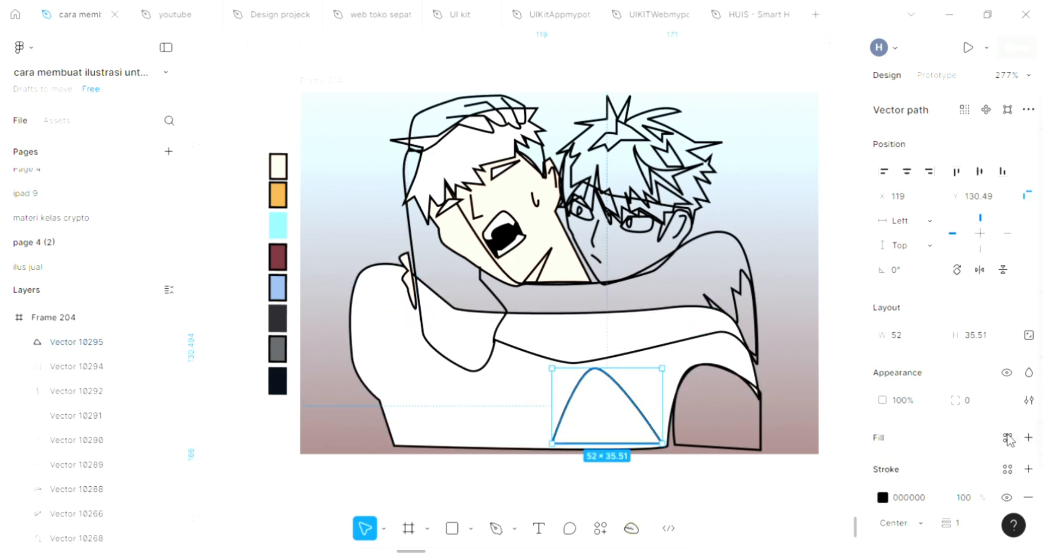
left_click(701, 389)
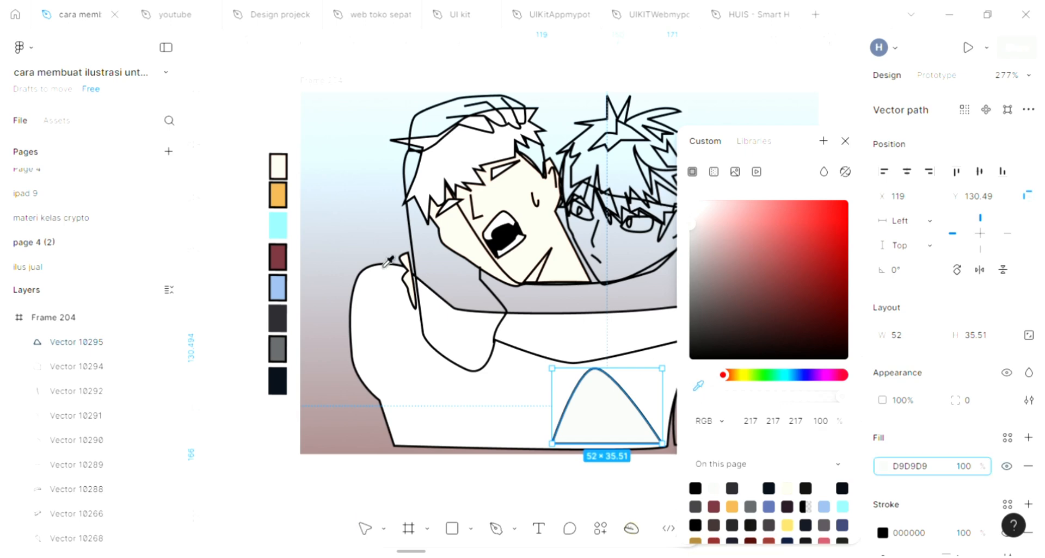
left_click(286, 279)
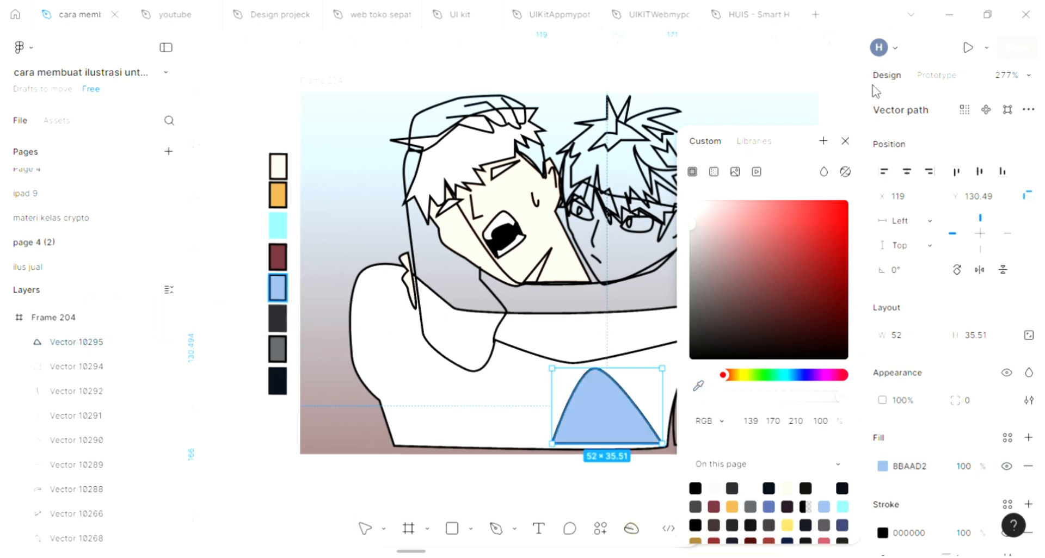
key("Escape")
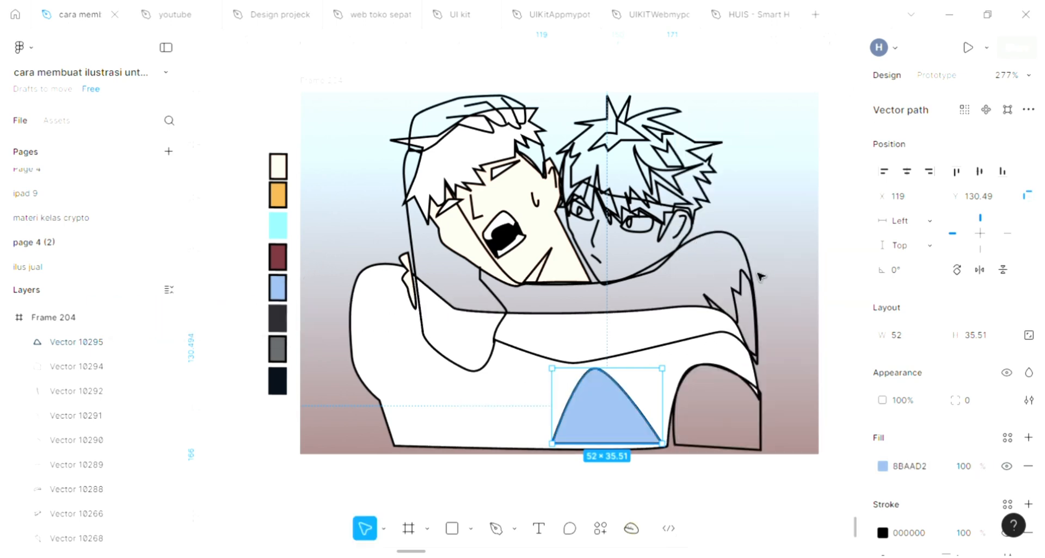
Step: Add a fill to the right character's embracing arm shape and color it 8BAAD2 sampled from the blue arched shape
left_click(754, 266)
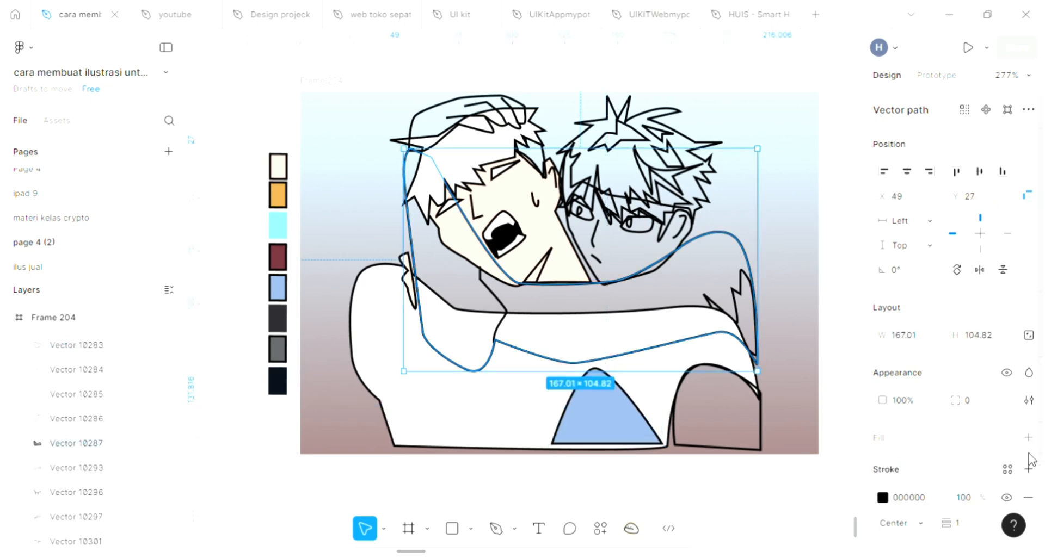
left_click(1027, 439)
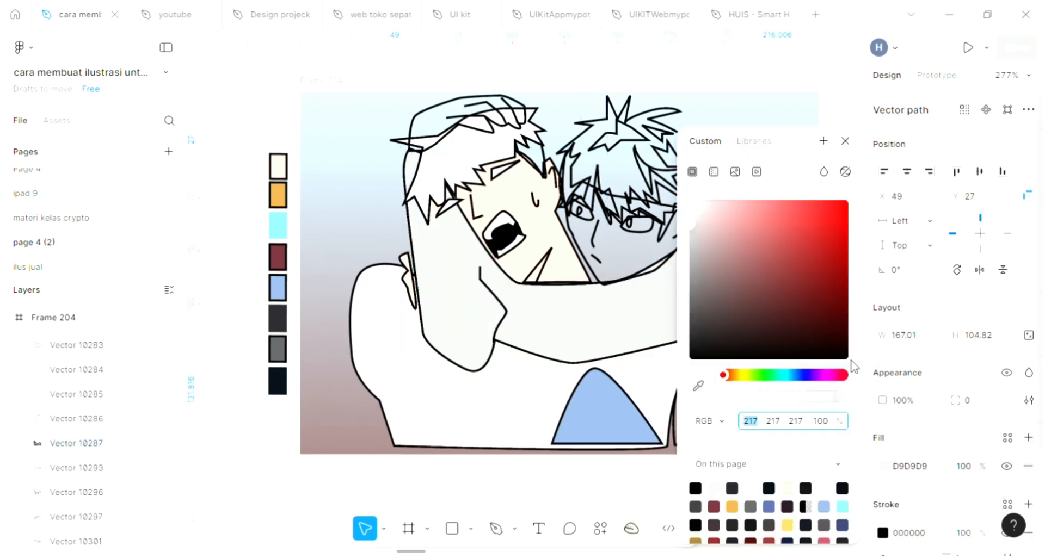
left_click(698, 386)
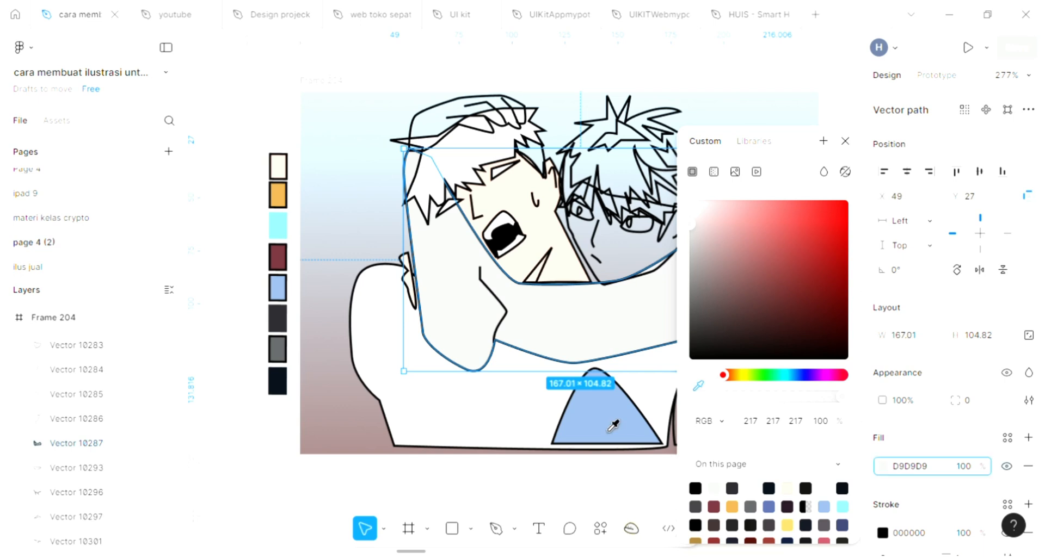
left_click(599, 397)
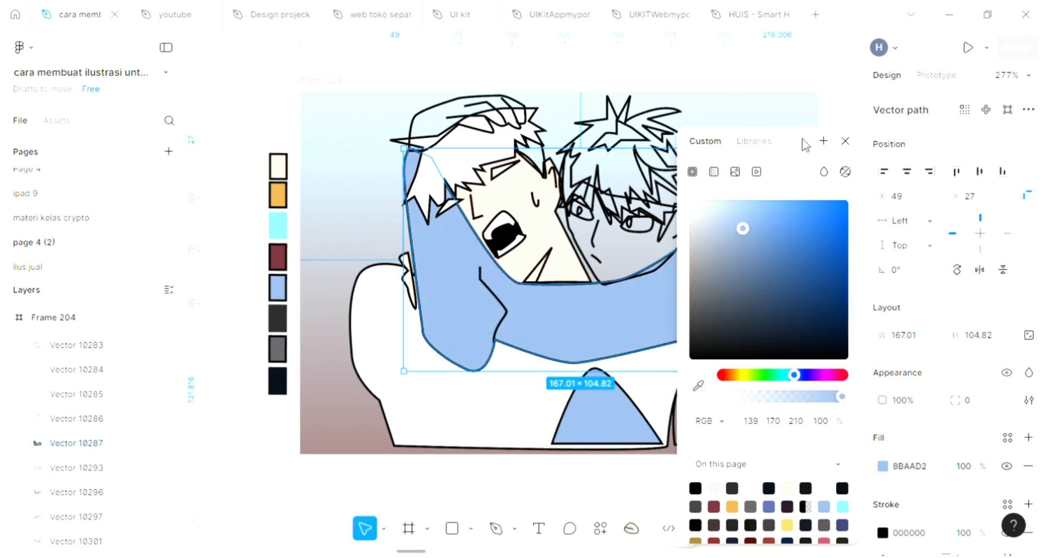
left_click(845, 142)
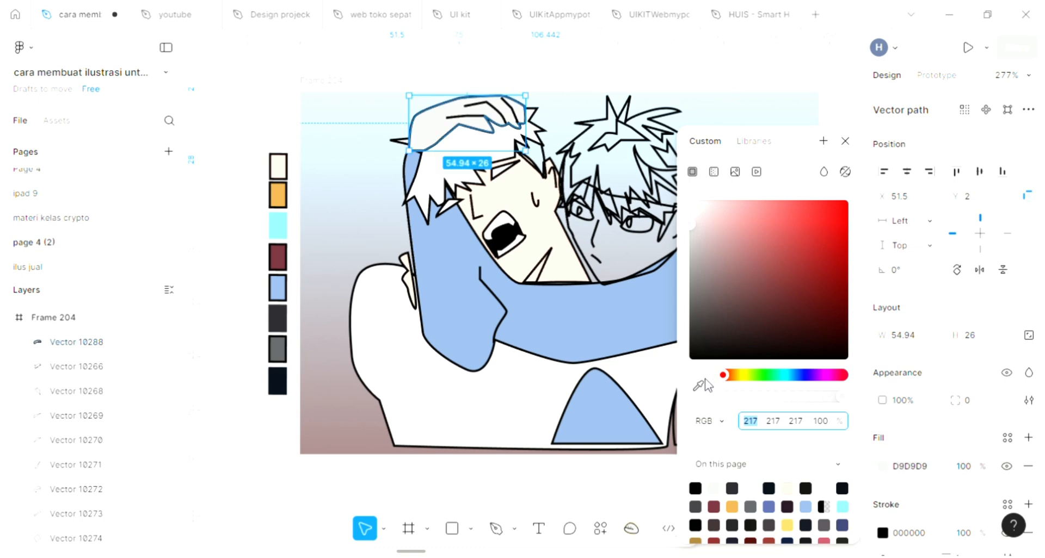
Step: Color the hand resting on the left character's head FFE2D3 by sampling the face's skin tone
left_click(700, 386)
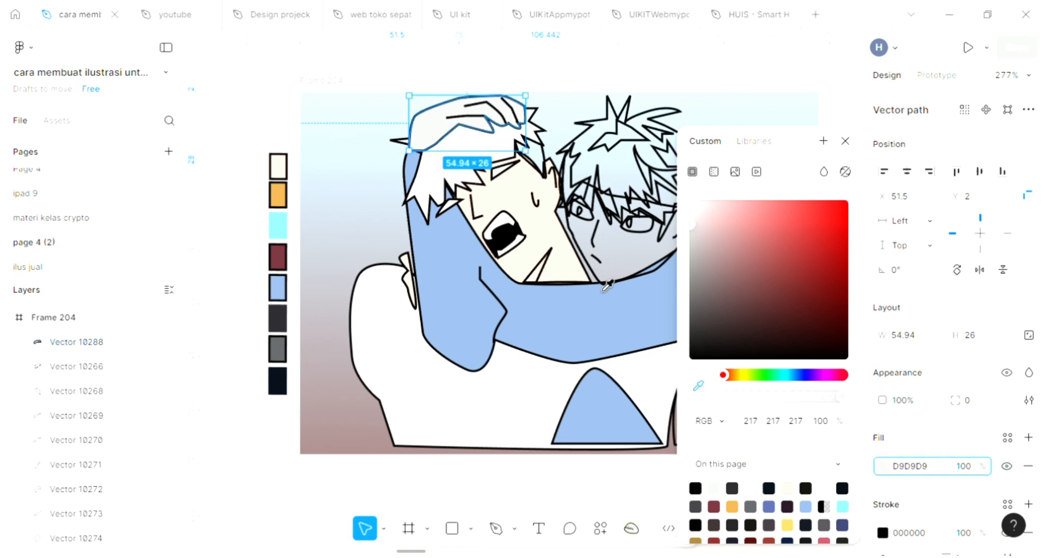
left_click(572, 259)
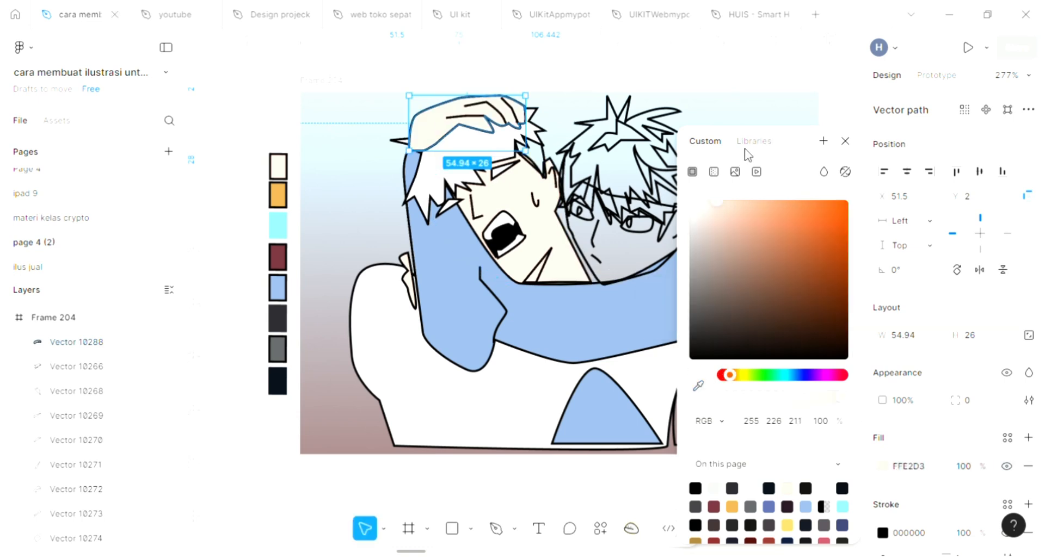
left_click(846, 142)
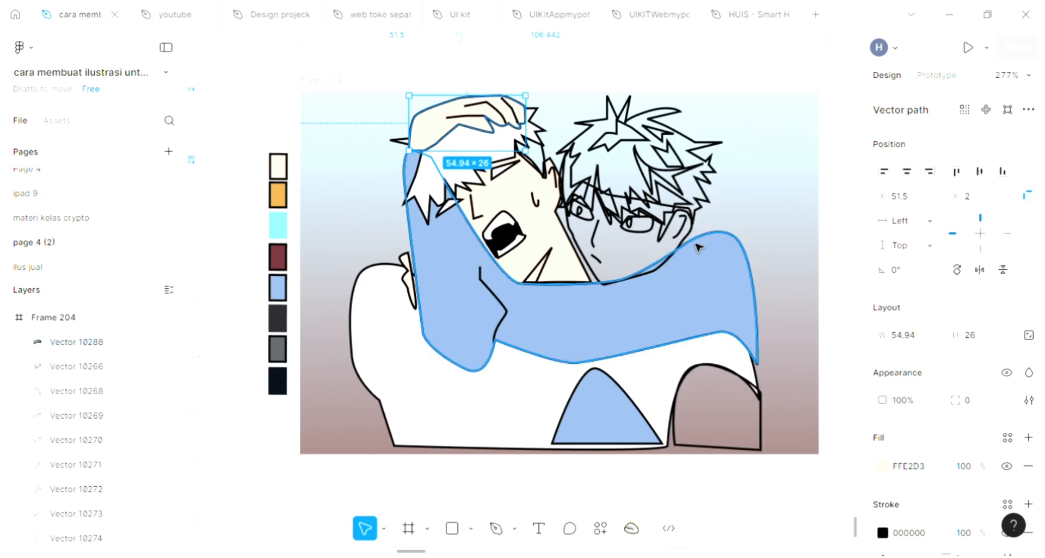
Step: Send the left character's hair shape backward in the layer order until it sits behind the blue arm and the face
scroll(699, 248, "up", 3)
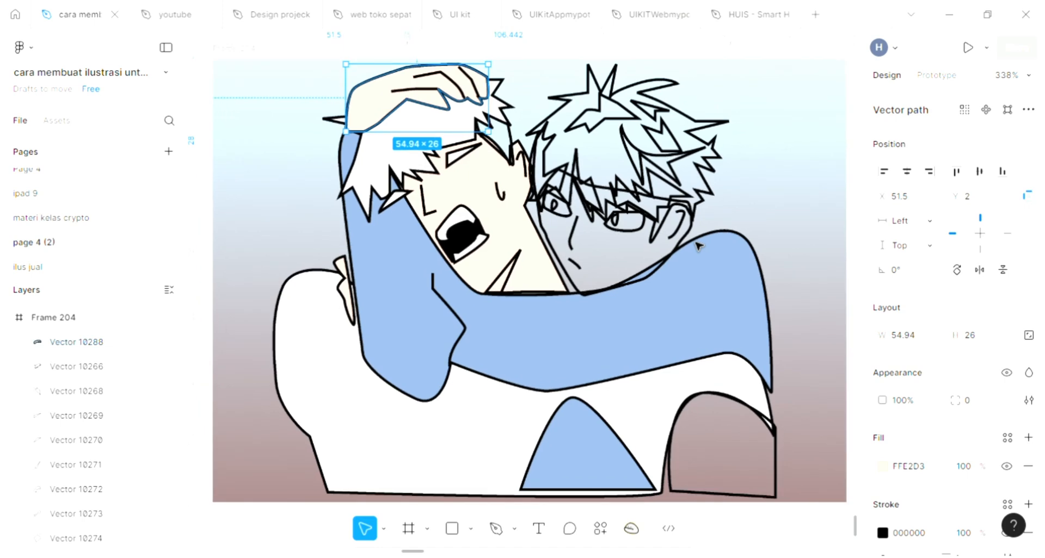
scroll(653, 222, "left", 1)
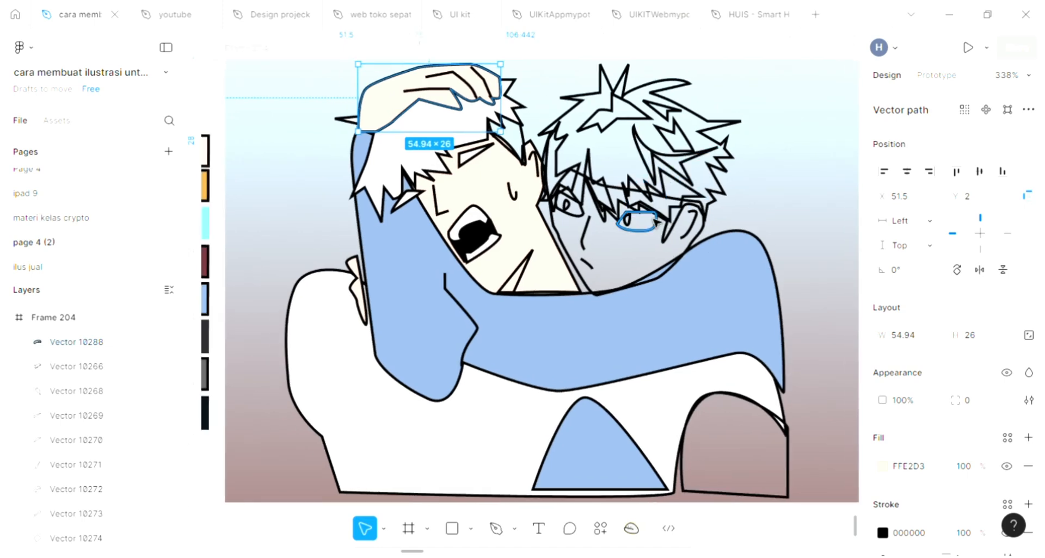
left_click(425, 145)
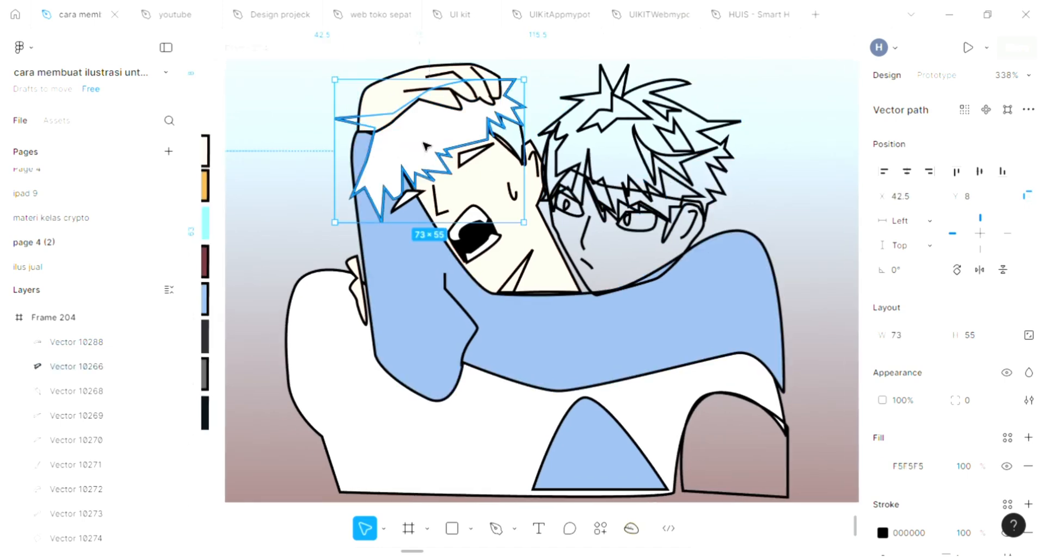
key("ctrl+bracketleft")
key("ctrl+bracketleft")
key("ctrl+bracketleft")
key("ctrl+bracketleft")
key("ctrl+bracketleft")
key("ctrl+bracketleft")
key("ctrl+bracketleft")
key("ctrl+bracketleft")
key("ctrl+bracketleft")
key("ctrl+bracketleft")
key("ctrl+bracketleft")
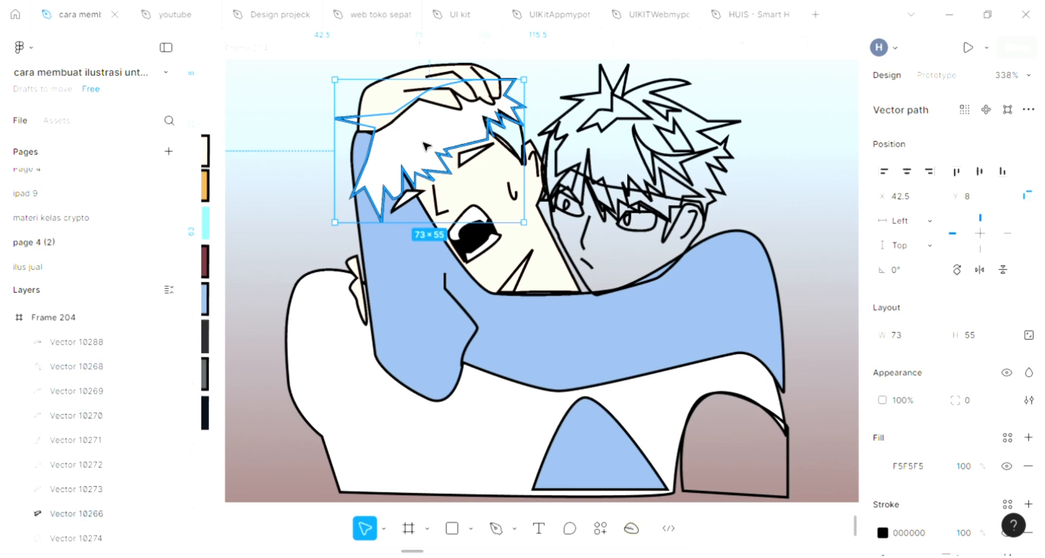
key("ctrl+bracketleft")
key("ctrl+bracketleft")
key("ctrl+bracketleft")
key("ctrl+bracketleft")
key("ctrl+bracketleft")
key("ctrl+bracketleft")
key("ctrl+bracketleft")
key("ctrl+bracketleft")
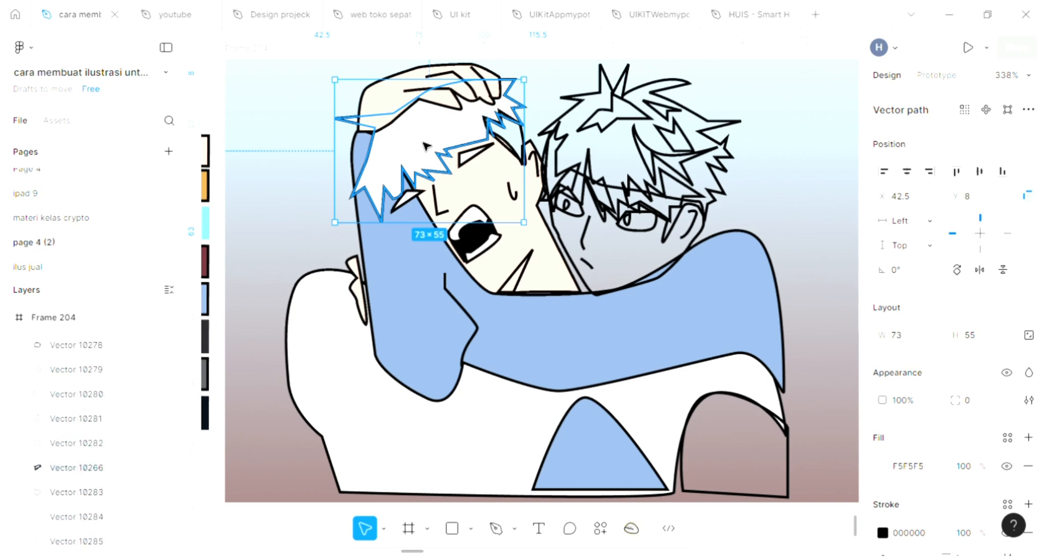
key("ctrl+bracketleft")
key("ctrl+bracketleft")
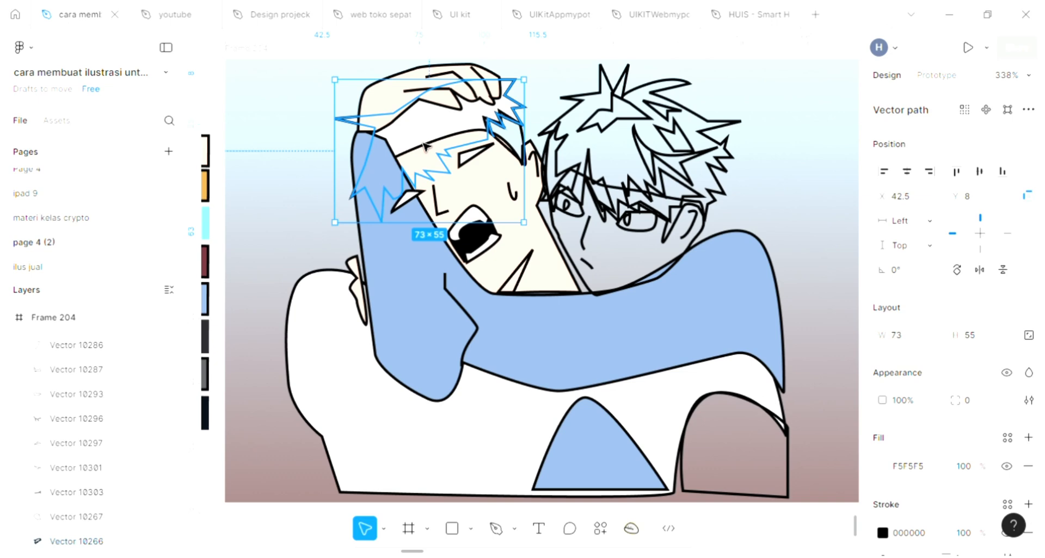
Step: Send the left character's face shape one level back behind the hair and clear the selection
left_click(427, 146)
scroll(429, 152, "up", 2)
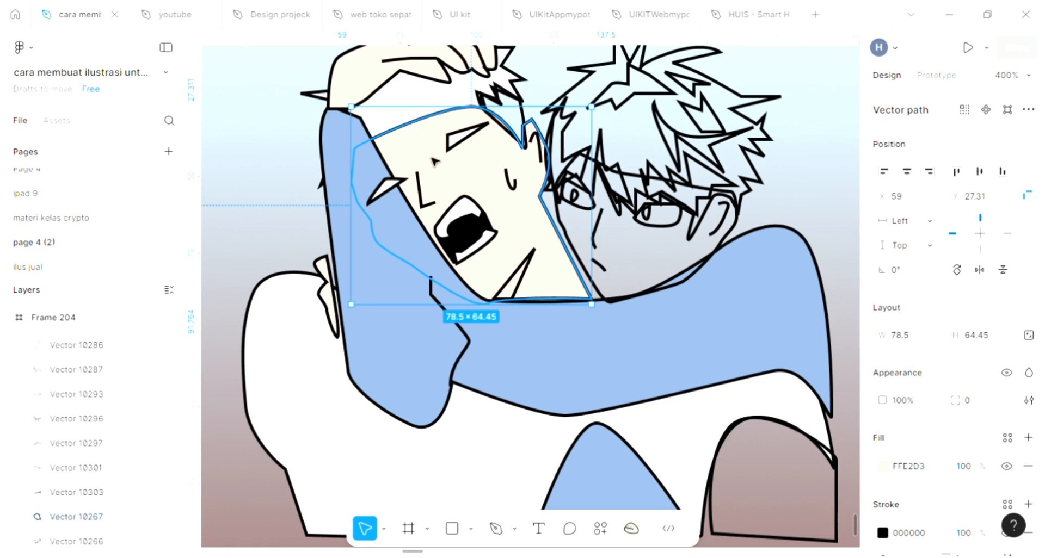
scroll(433, 158, "down", 2)
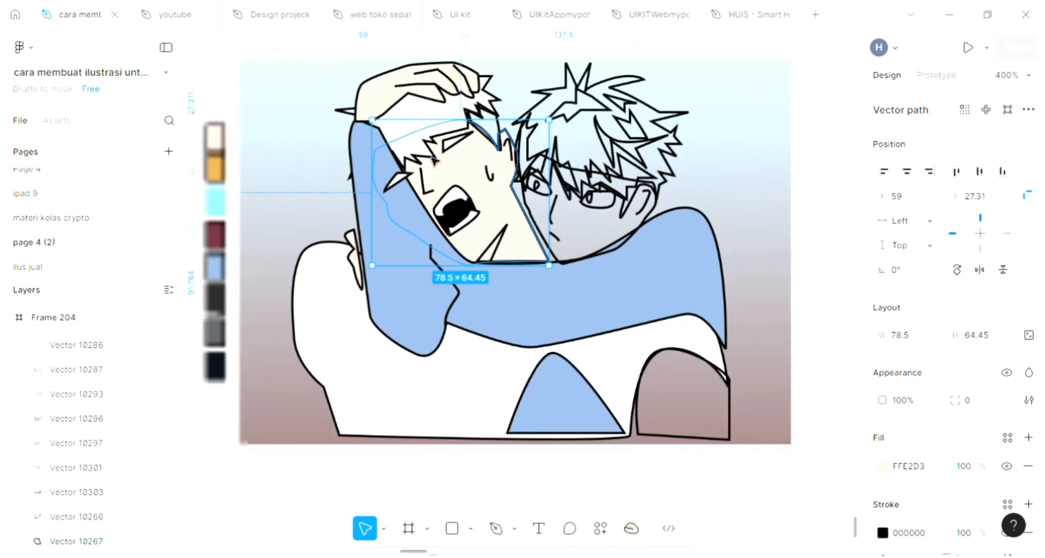
left_click(423, 130)
left_click(313, 184)
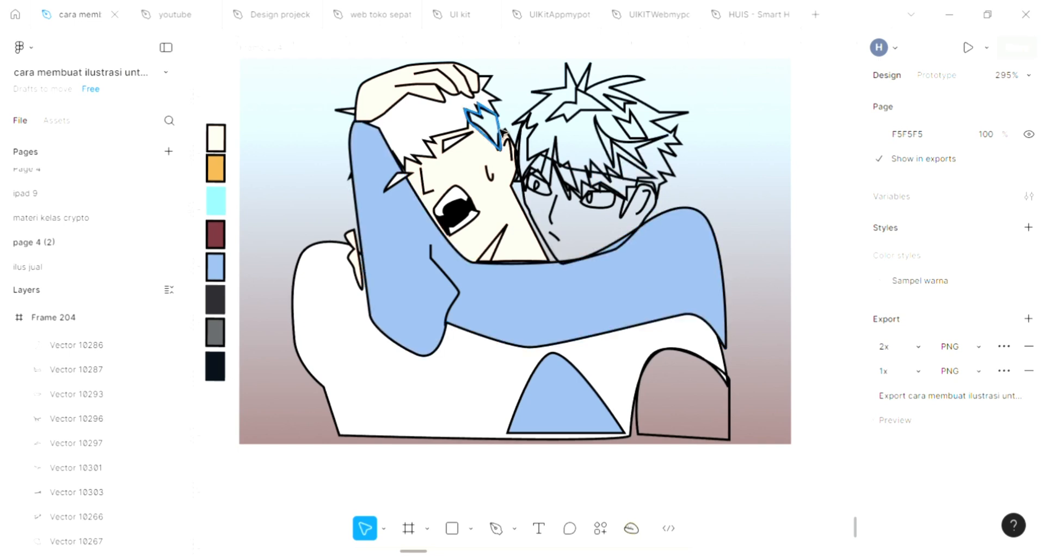
Step: Add a D9D9D9 fill to the jagged hair tuft above the left character's forehead
left_click(504, 132)
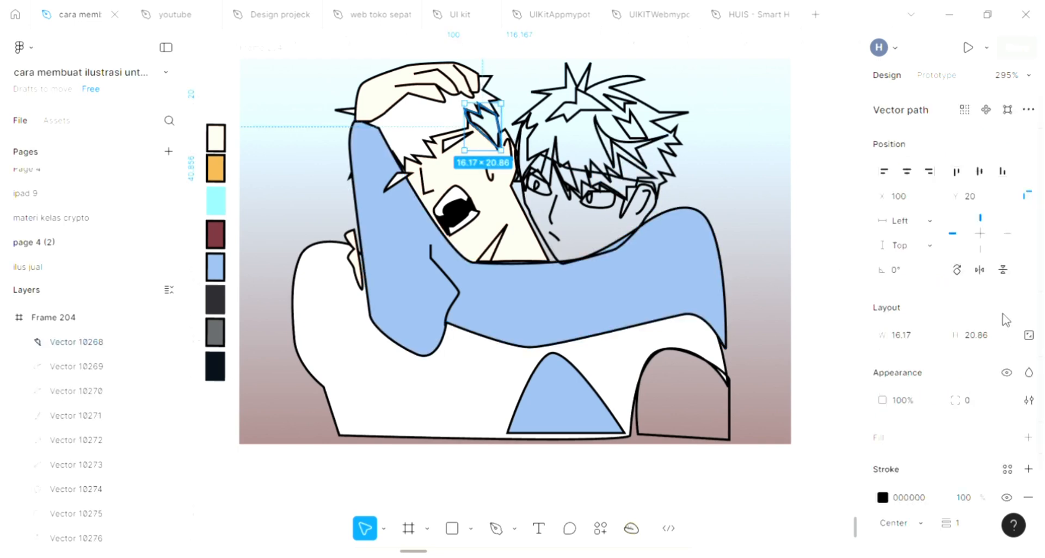
left_click(1031, 436)
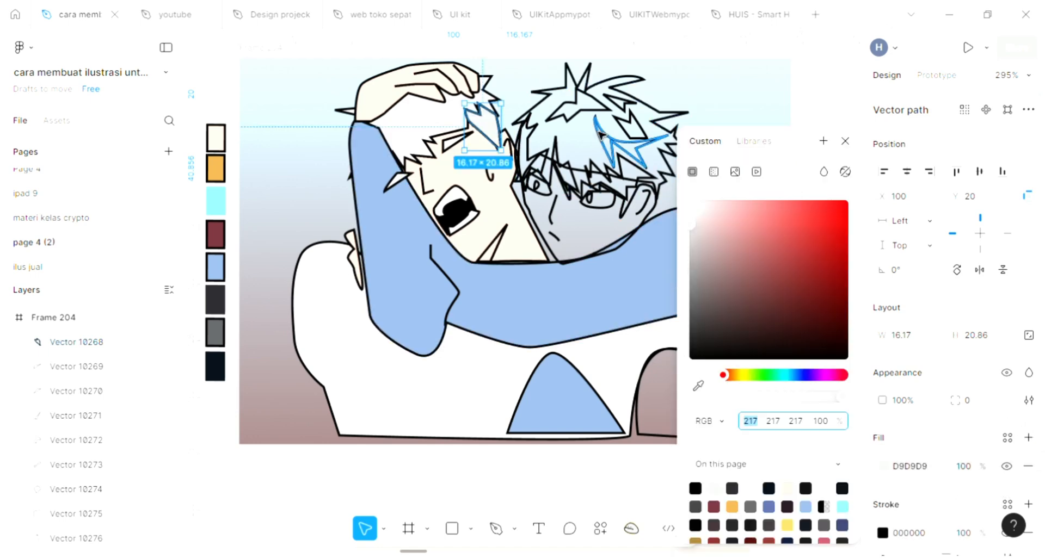
left_click(533, 113)
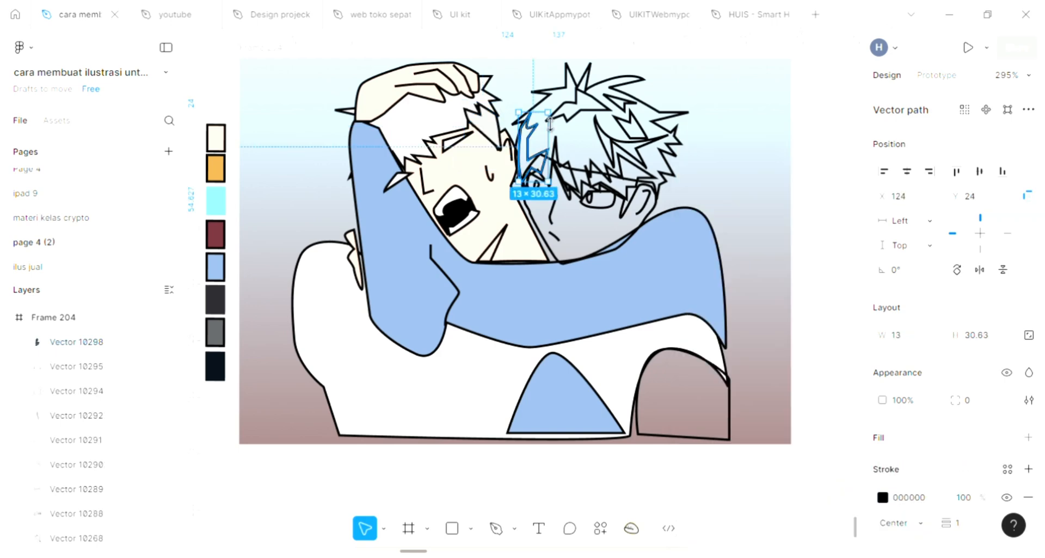
left_click(592, 80)
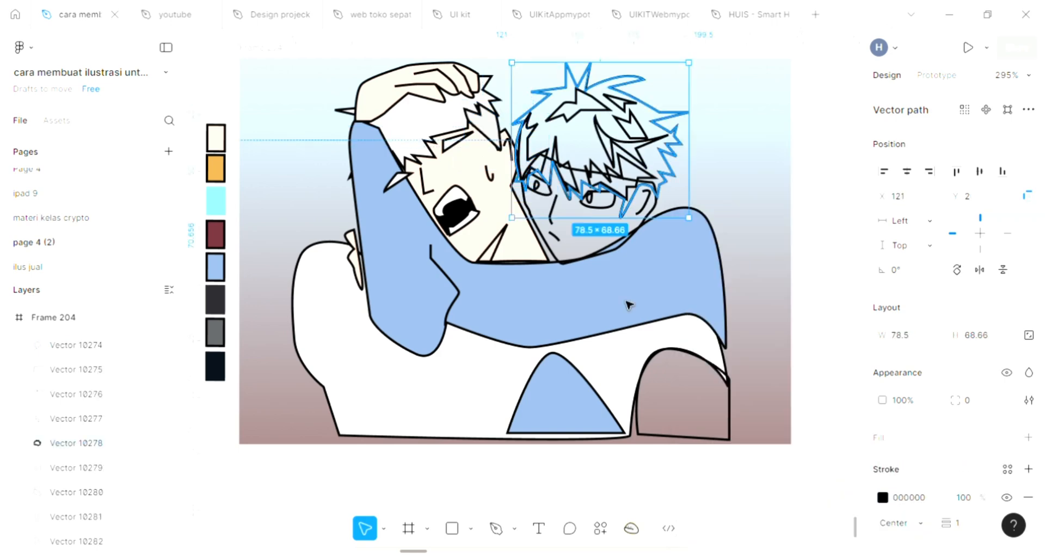
Step: Fill the arched shape in the illustration's lower-right corner with FFE2D3 by sampling the left character's skin tone
left_click(730, 424)
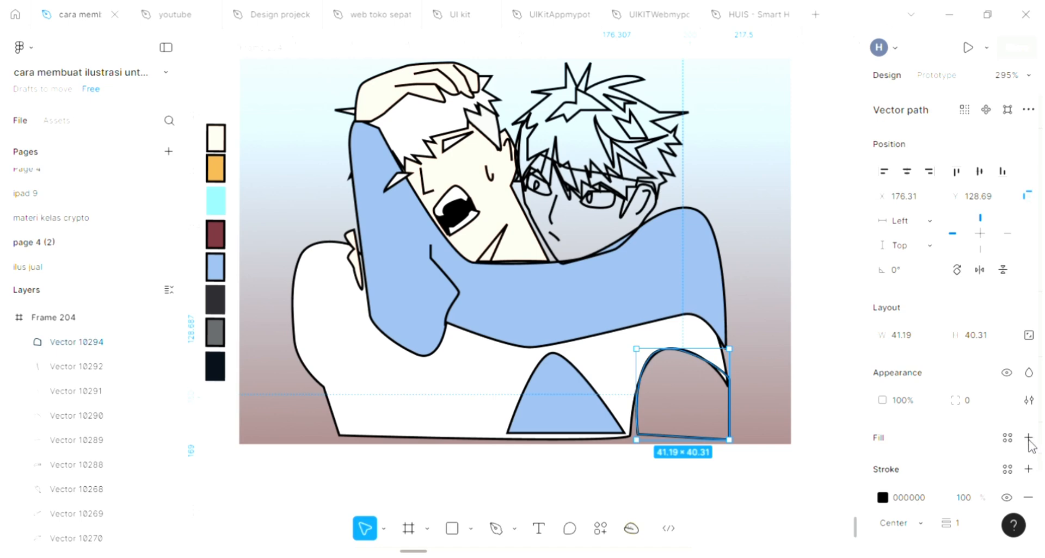
left_click(699, 386)
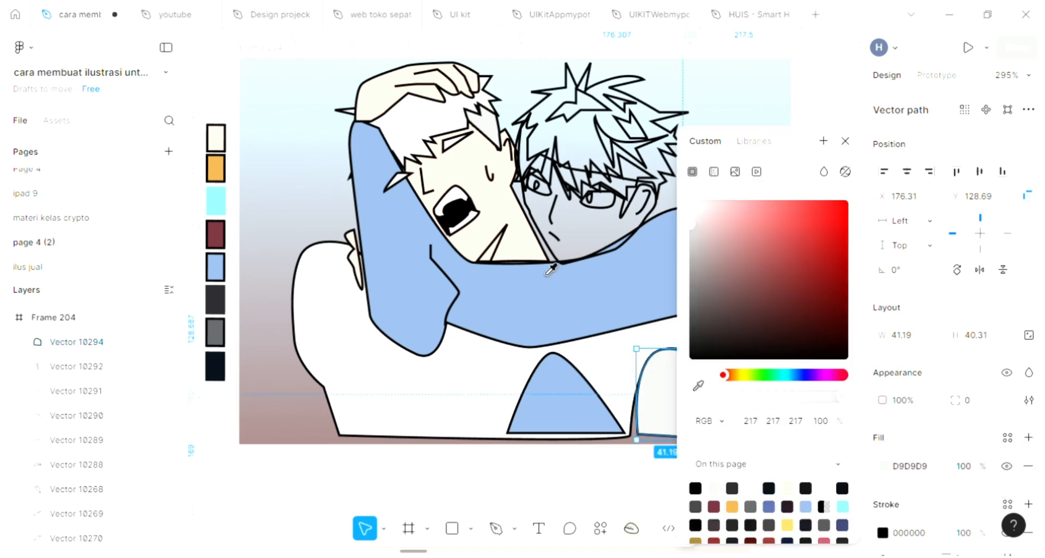
left_click(506, 209)
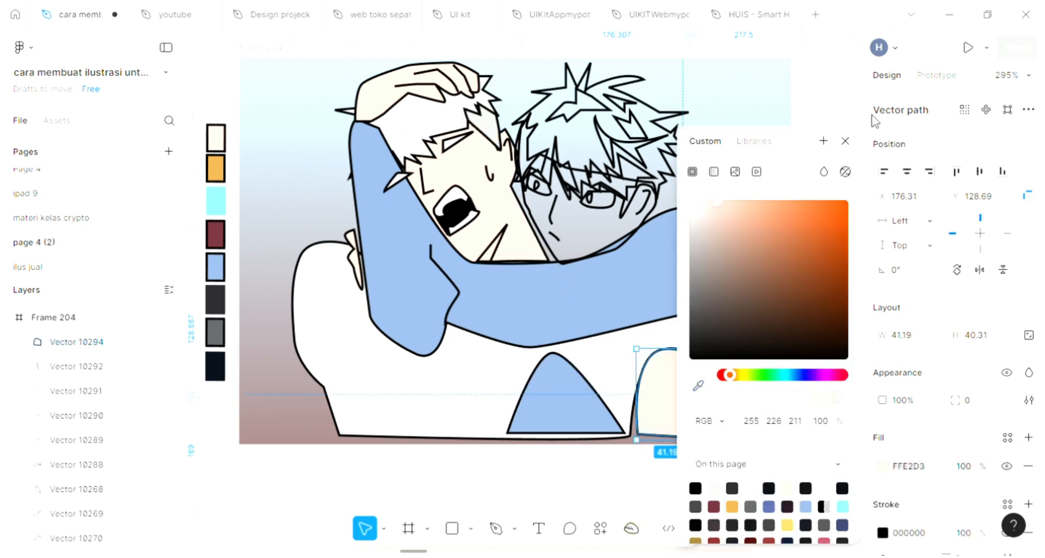
left_click(679, 122)
Step: Add a fill to the right character's main hair shape and color it 5C5E60 sampled from the grey palette swatch
left_click(679, 120)
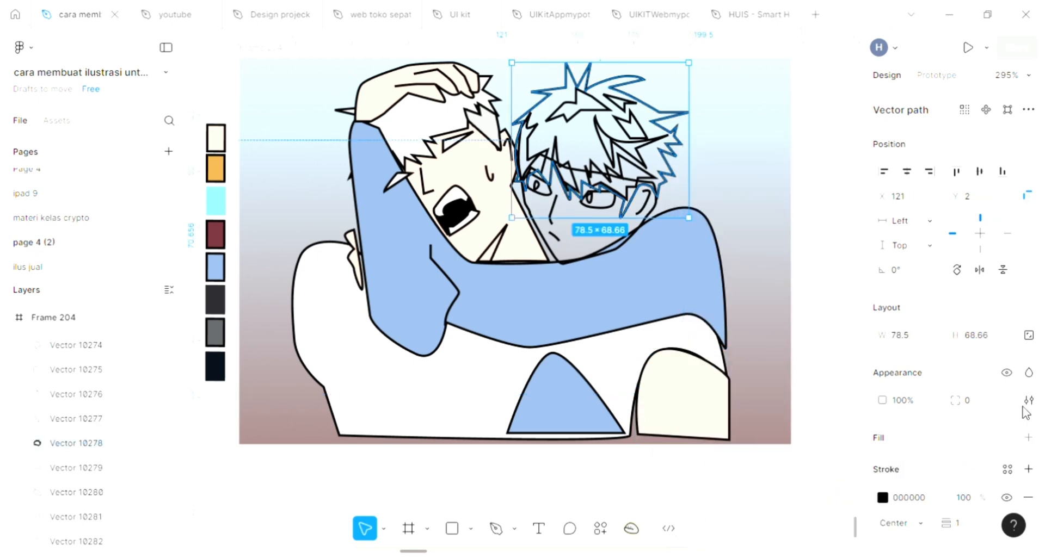
left_click(1027, 438)
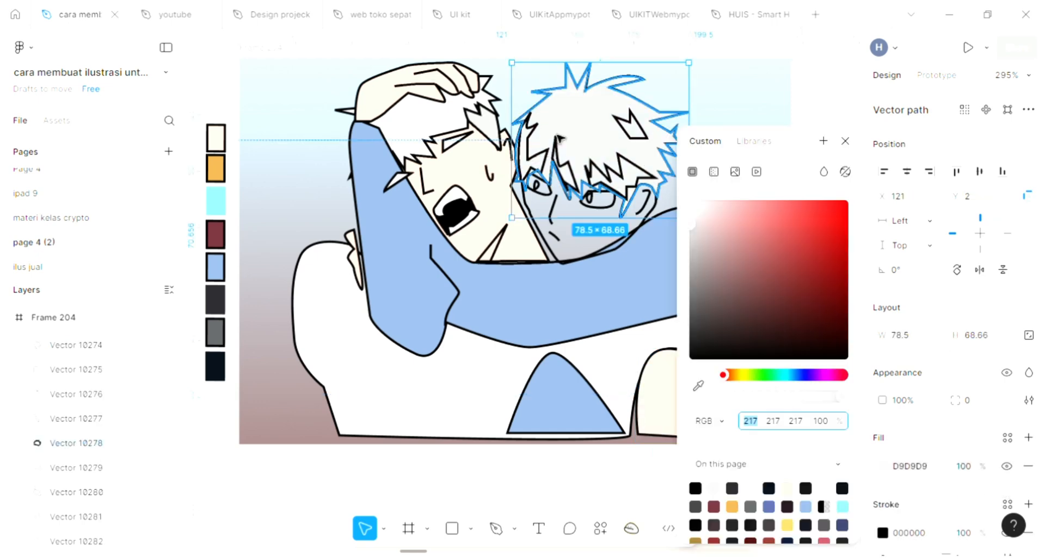
scroll(555, 134, "up", 3)
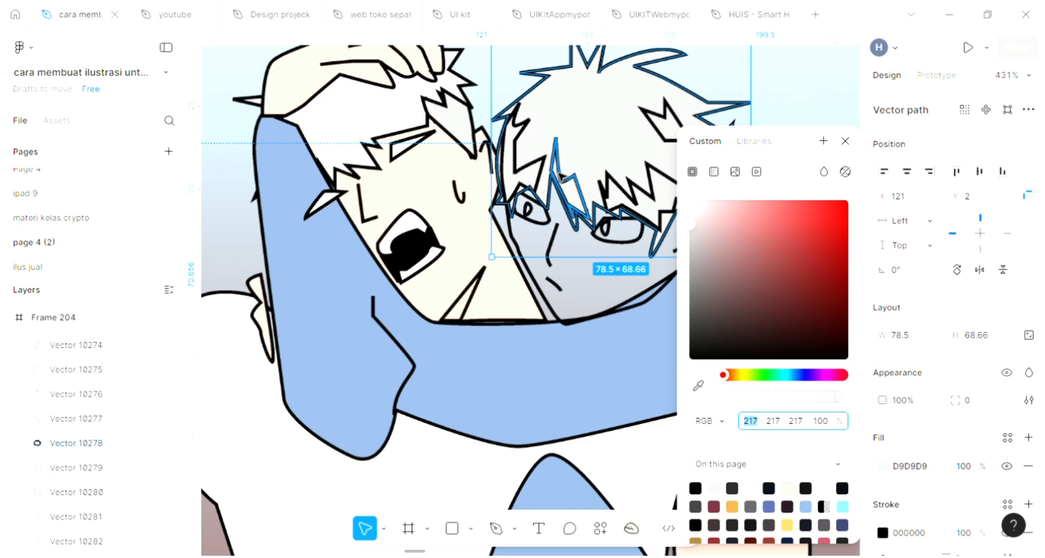
left_click(698, 386)
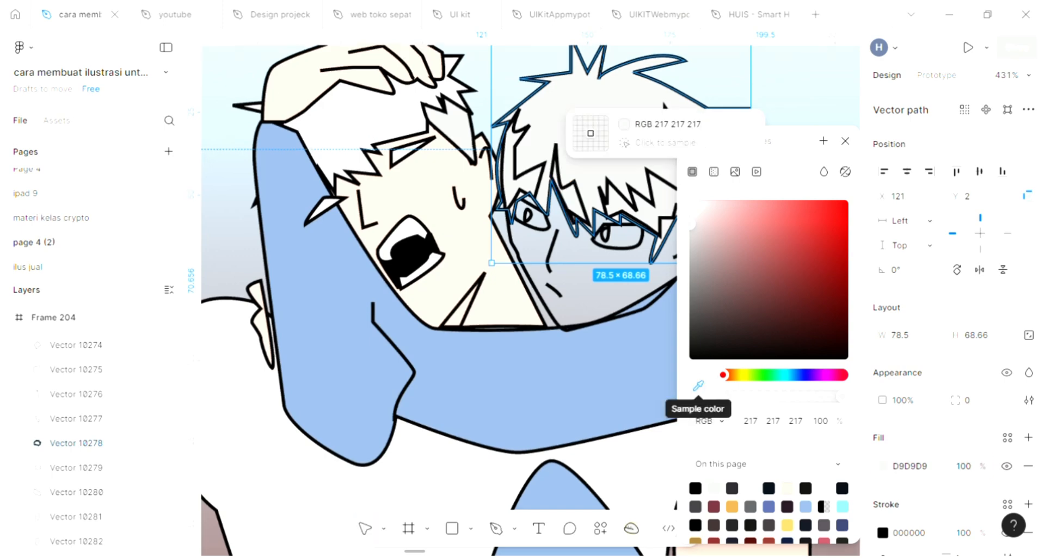
scroll(406, 210, "down", 5)
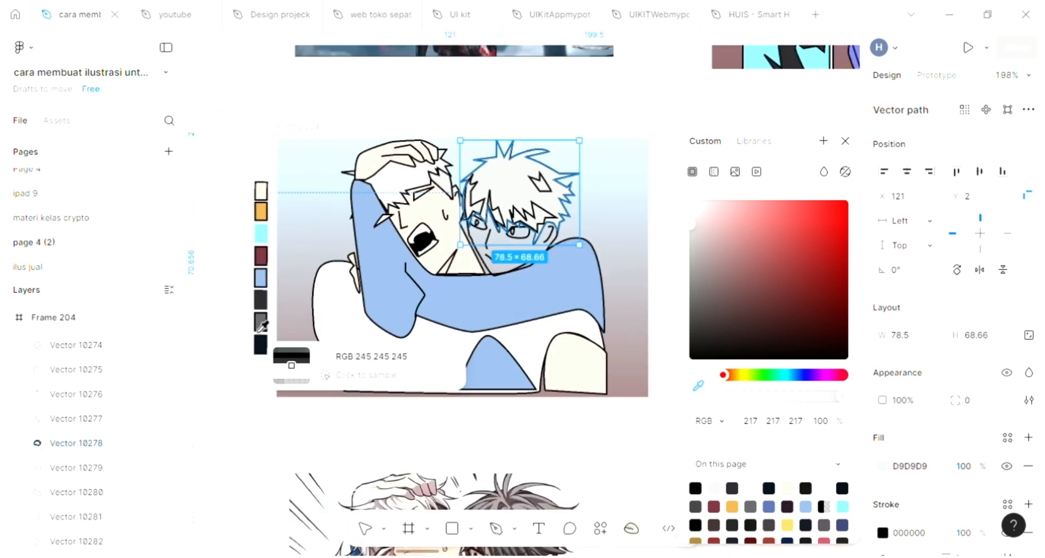
left_click(265, 318)
scroll(465, 201, "up", 4)
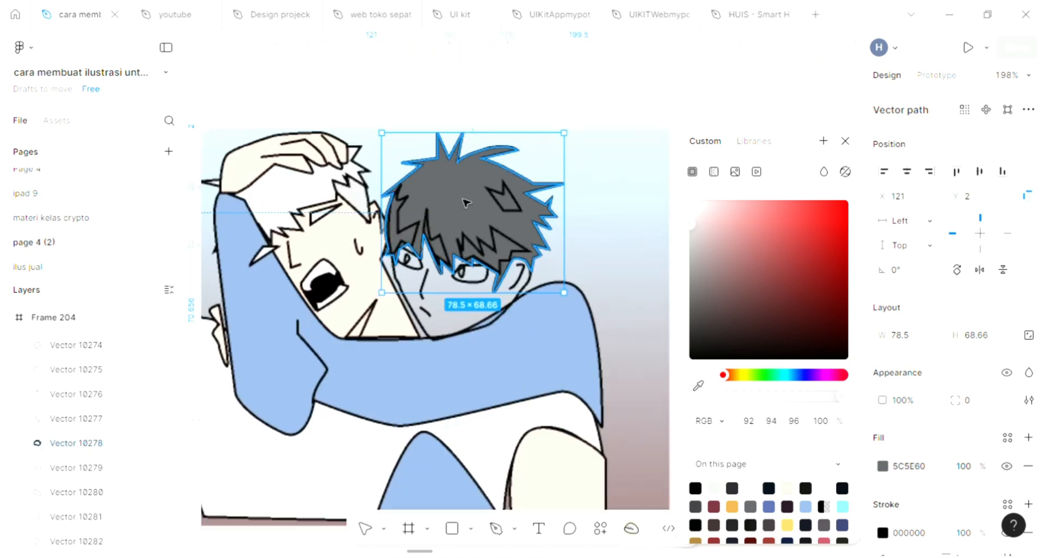
left_click(845, 141)
Step: Fill the small notched highlight shape near the crown of the right character's hair with 000000 sampled from the left character's eye
left_click(560, 216)
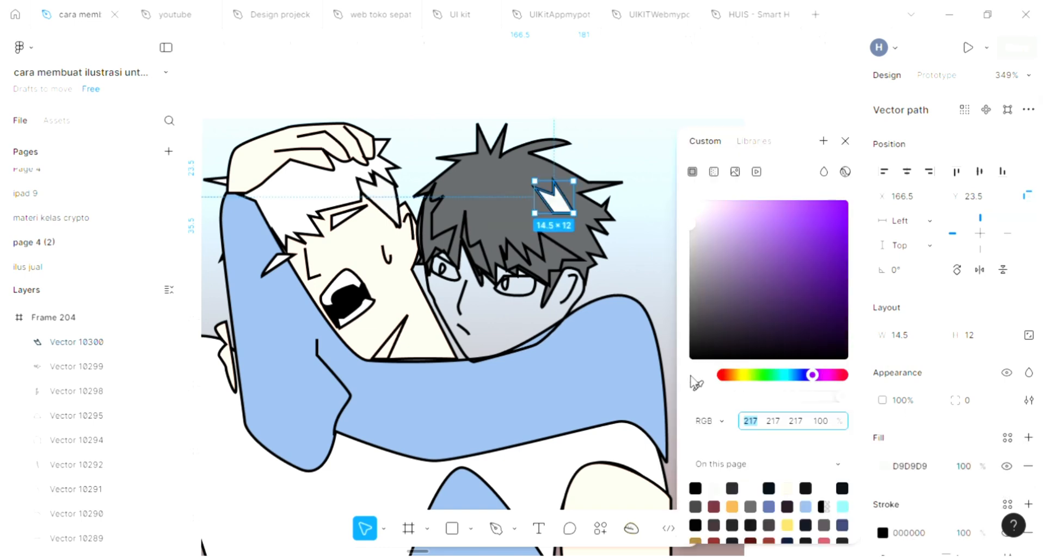
left_click(698, 387)
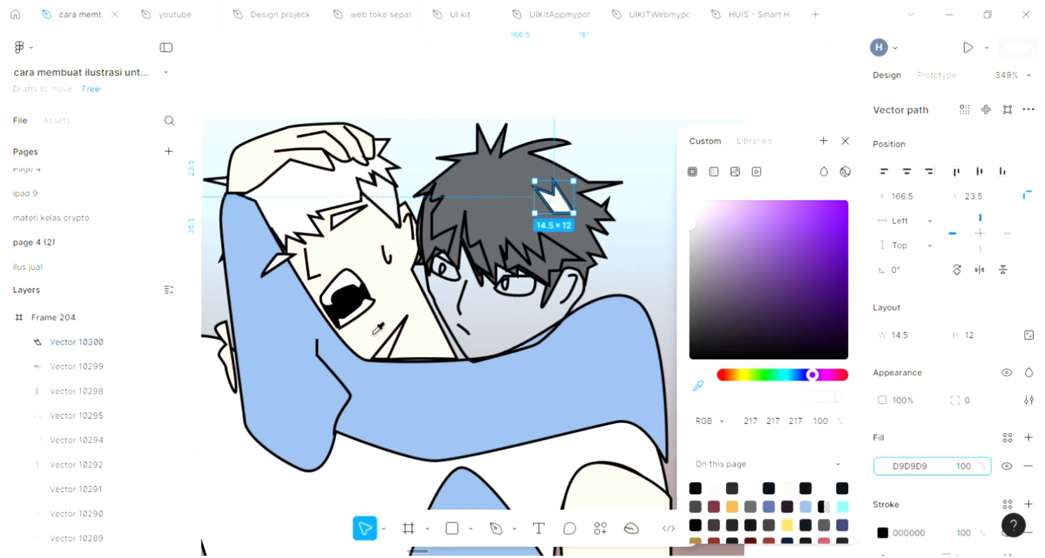
left_click(340, 299)
scroll(471, 197, "up", 2)
scroll(477, 202, "left", 1)
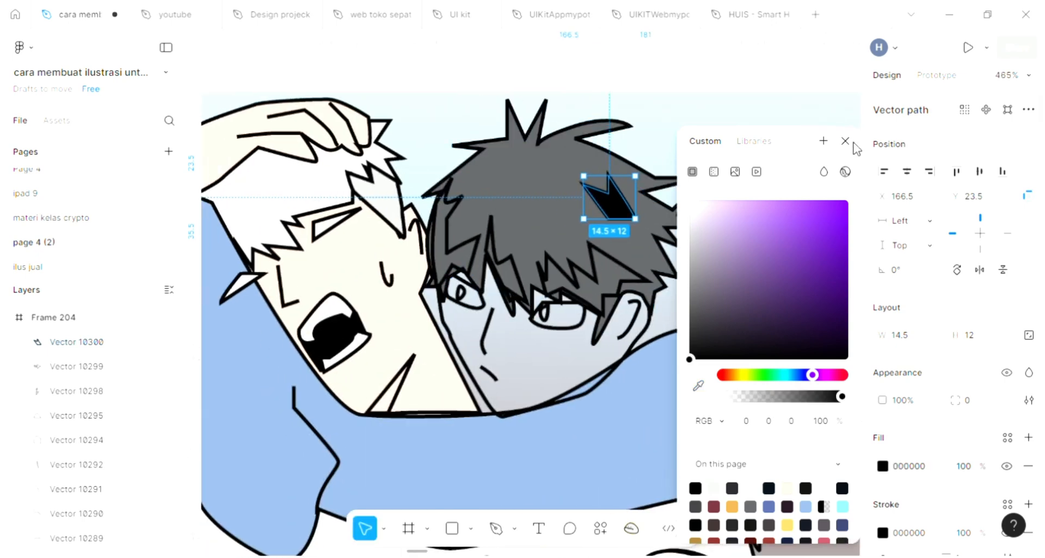
left_click(847, 142)
scroll(766, 228, "down", 1)
scroll(766, 227, "left", 1)
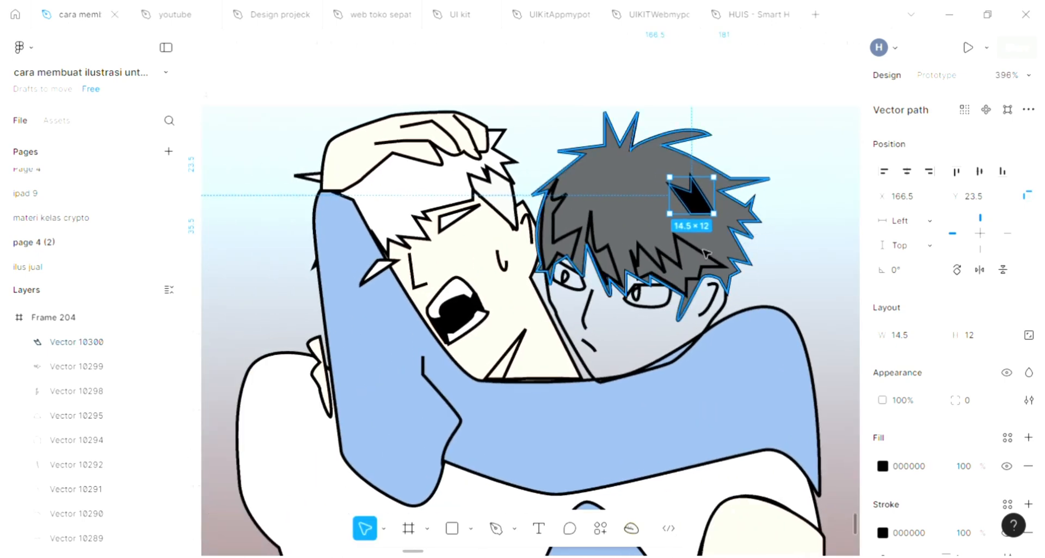
Step: Add a 000000 fill to the jagged fringe shadow above the right character's right-hand eye, sampled from the left character's pupil
left_click(709, 264)
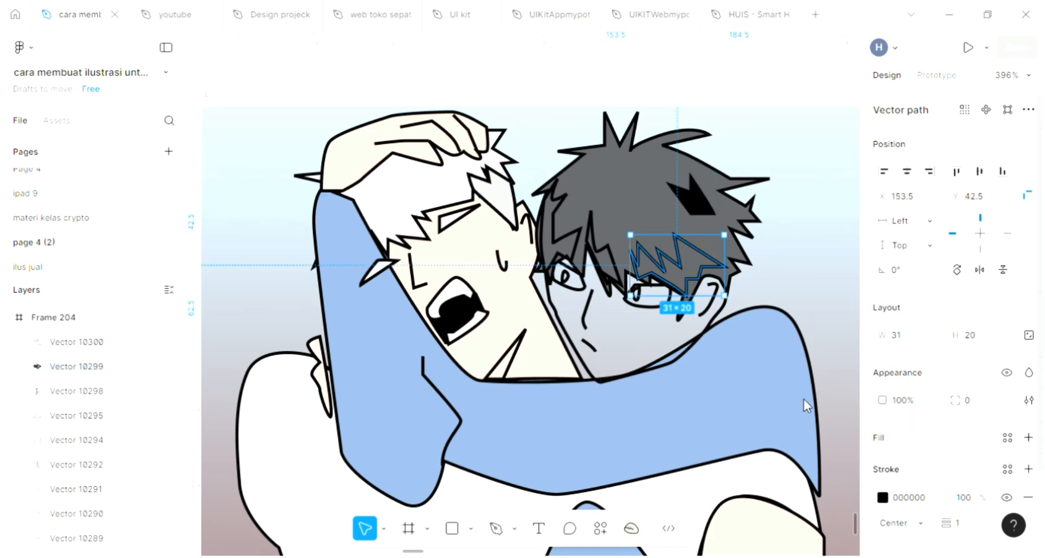
left_click(1028, 438)
left_click(882, 467)
left_click(698, 385)
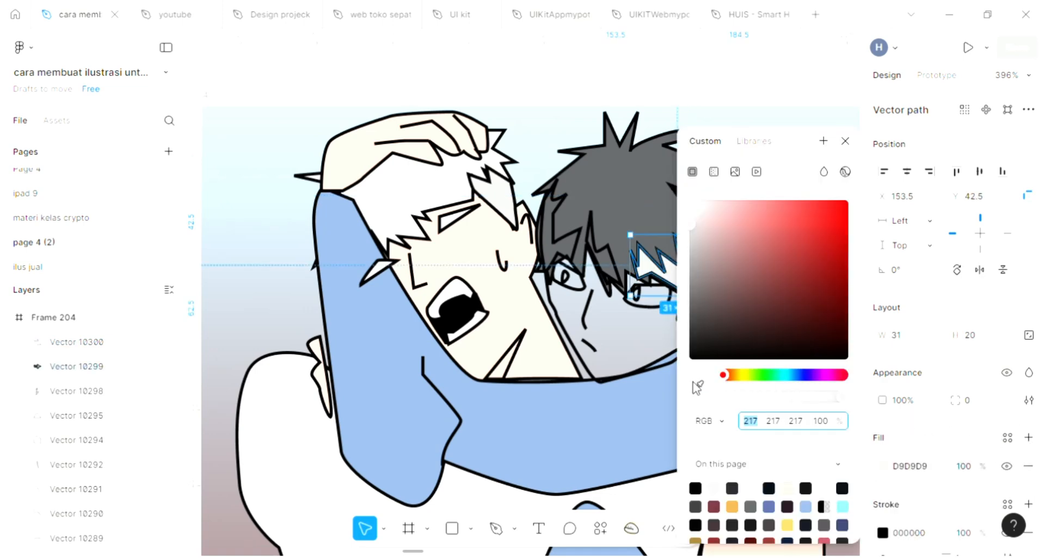
left_click(450, 307)
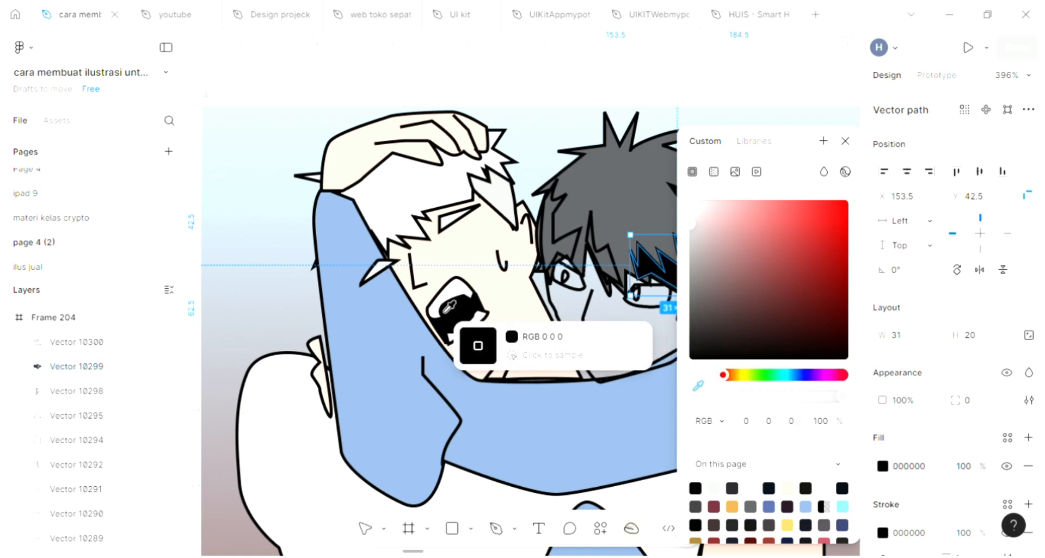
left_click(845, 142)
Step: Color the narrow hair strand between the right character's eyes 000000 by sampling the left character's pupil
left_click(597, 232)
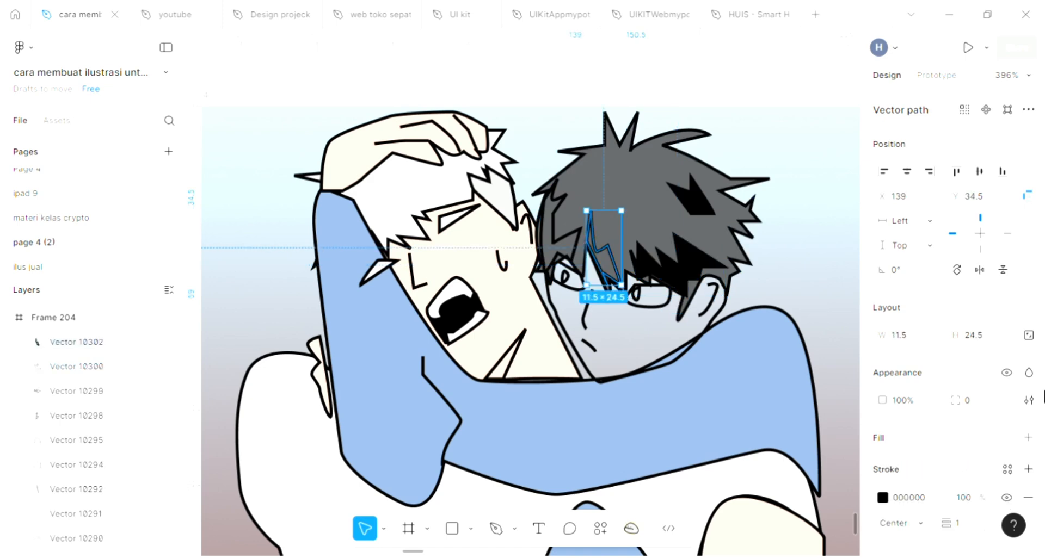
left_click(1028, 439)
left_click(699, 385)
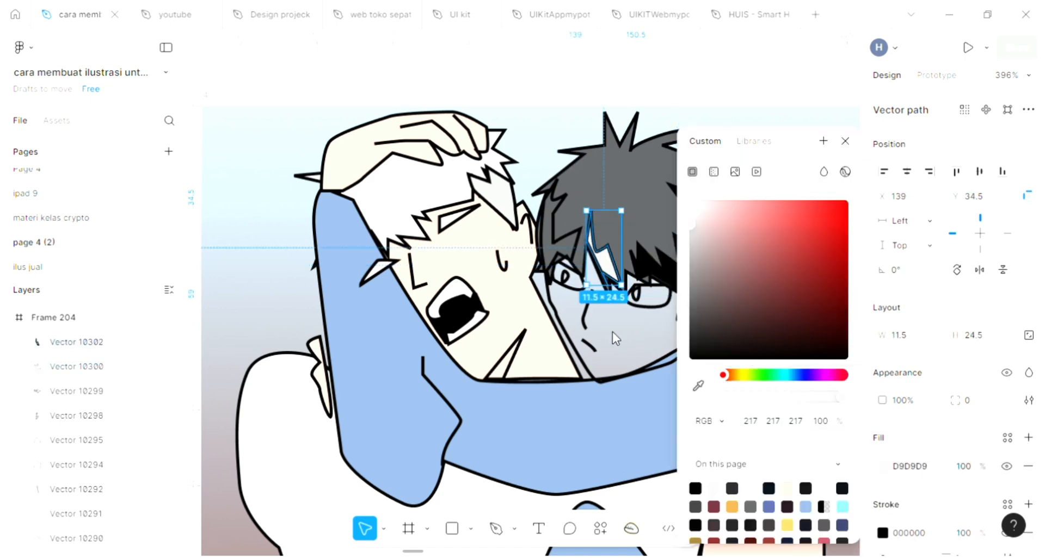
key("i")
left_click(455, 308)
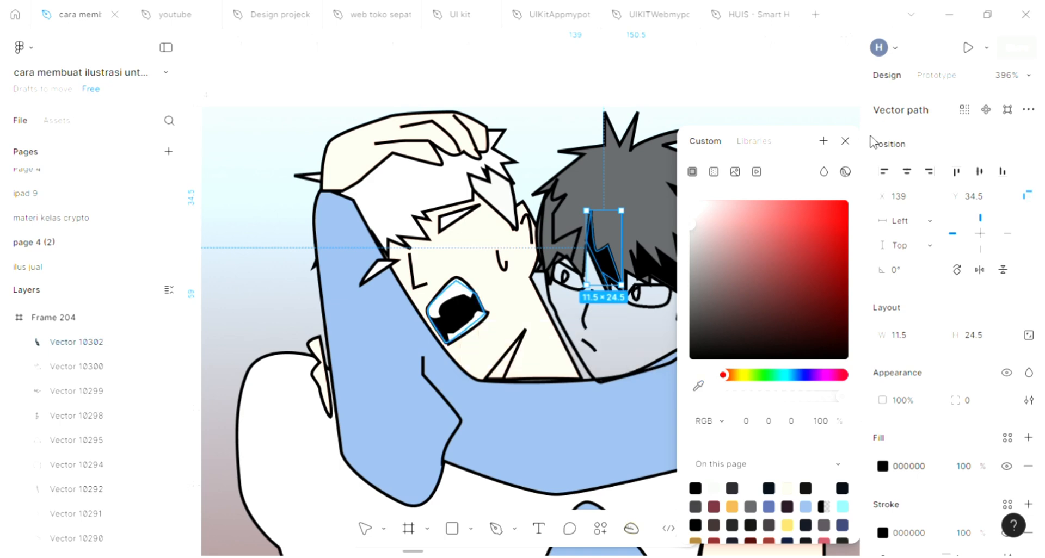
left_click(845, 141)
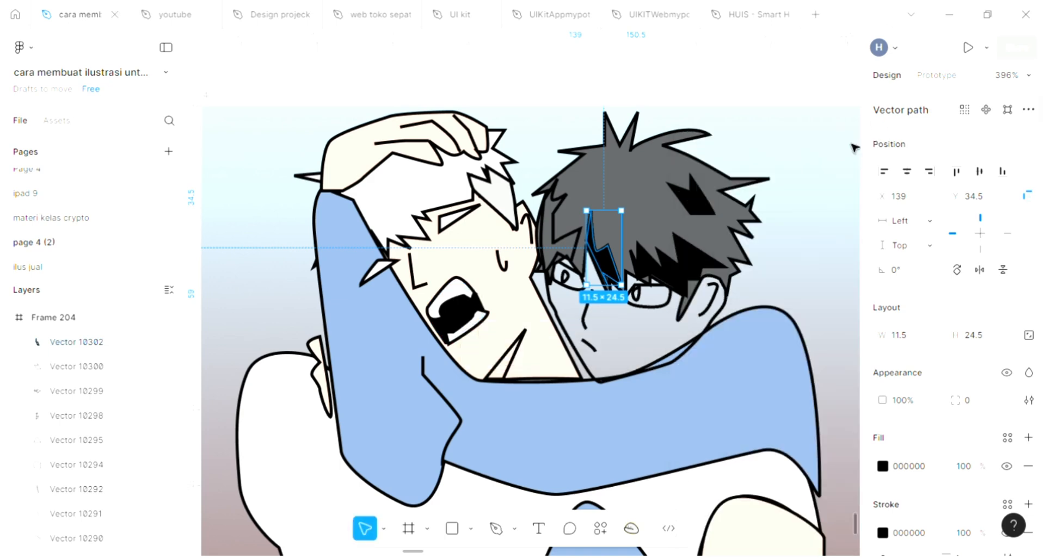
Step: Color the jagged side strand along the left edge of the right character's hair 000000, sampled from the left character's pupil
left_click(555, 224)
left_click(1029, 438)
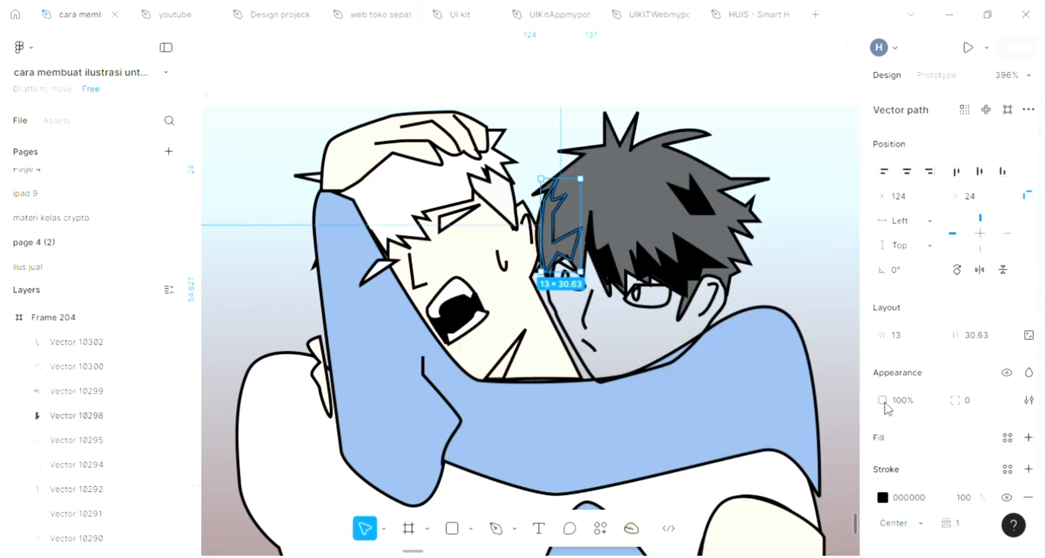
left_click(699, 387)
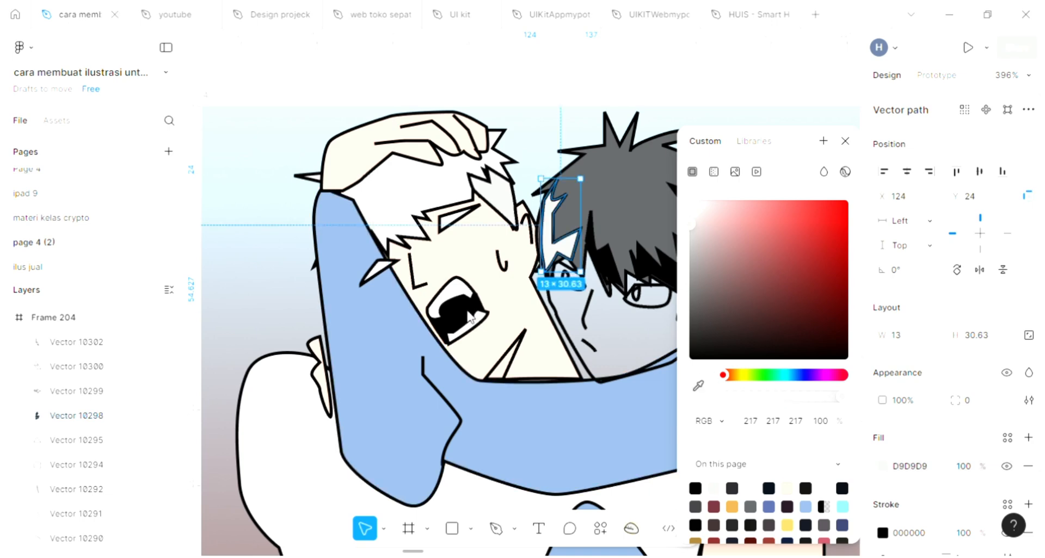
left_click(467, 309)
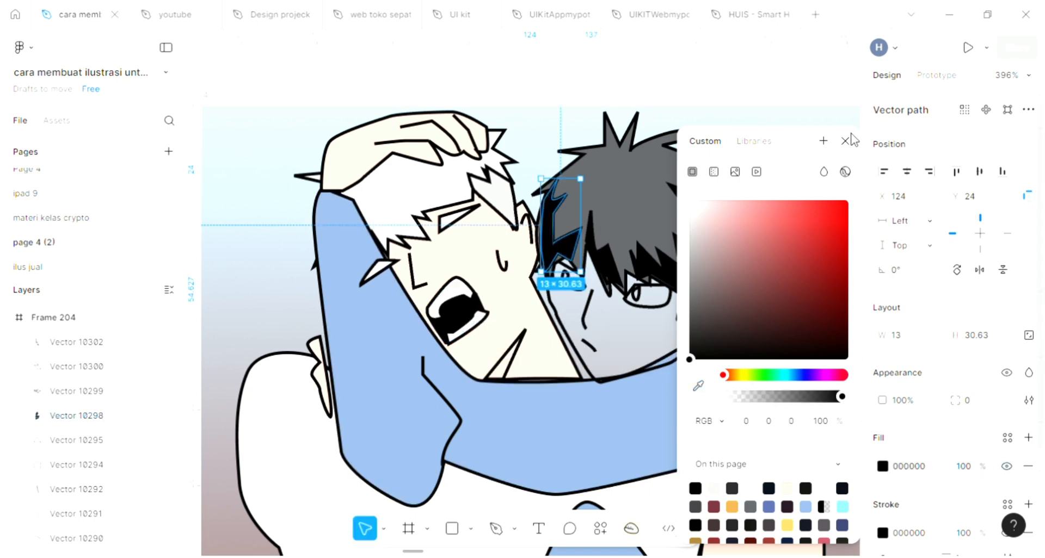
left_click(846, 142)
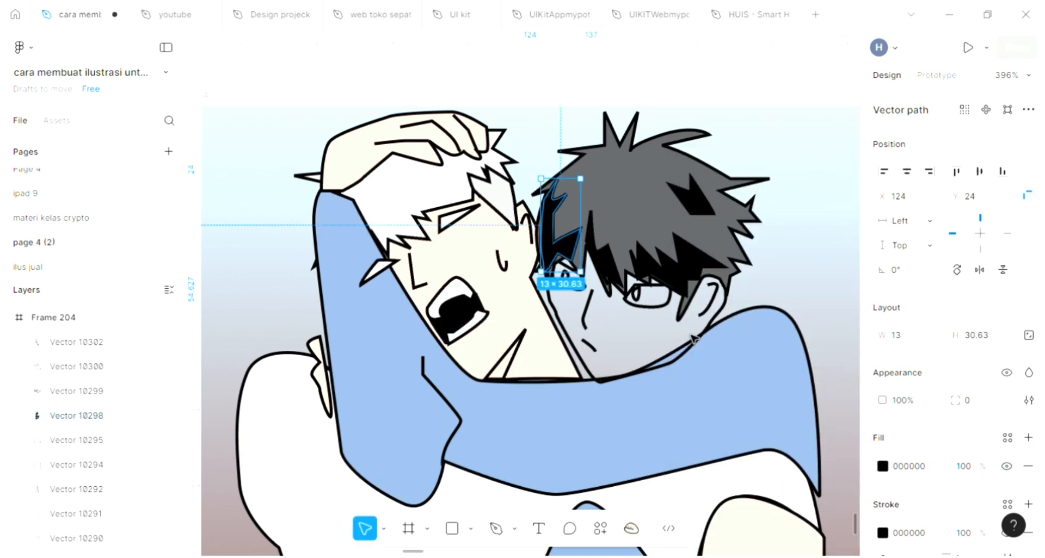
Step: Select both of the right character's pupils together and fill them with 000000 sampled from the black hair strand
scroll(631, 295, "up", 2)
left_click(635, 294)
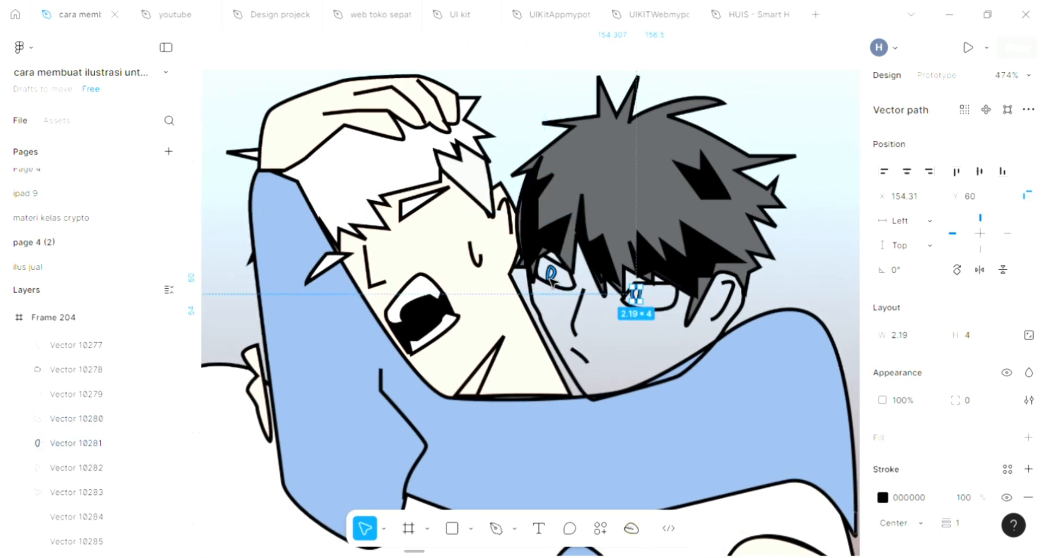
left_click(550, 280, "shift")
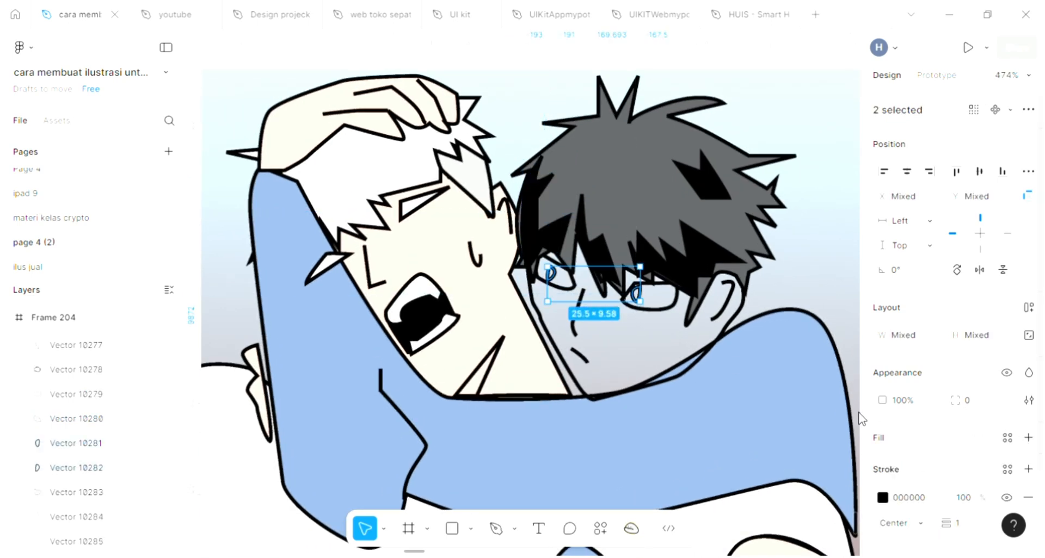
left_click(1028, 439)
left_click(698, 386)
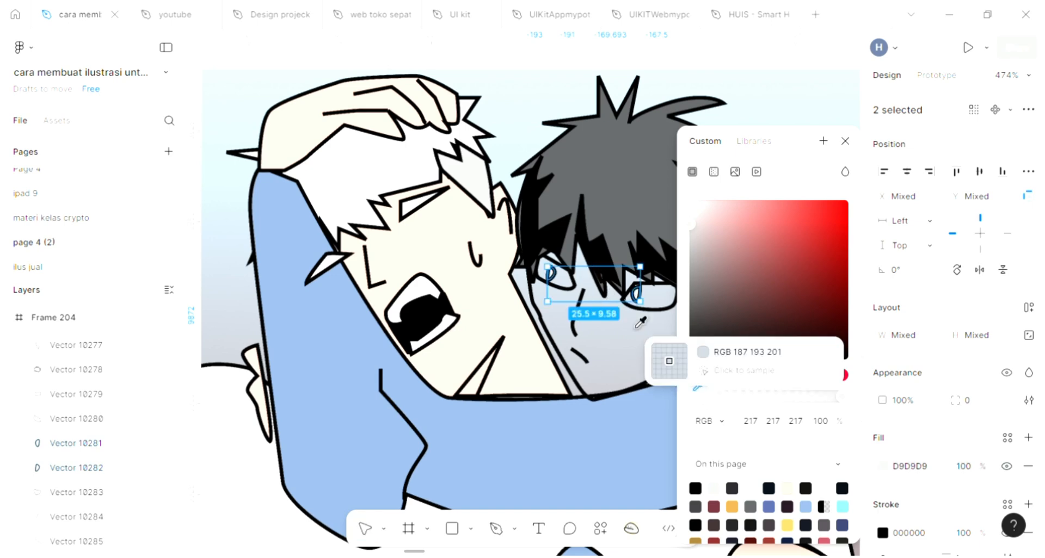
left_click(614, 286)
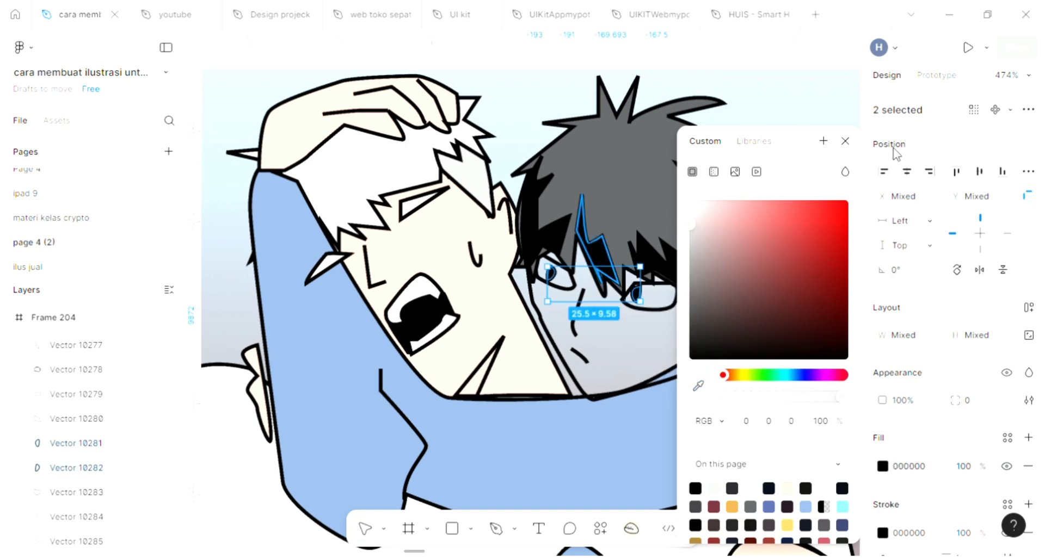
left_click(845, 142)
Step: Fill the right character's right-hand eye shape with F5F5F5 sampled from the left character's hair
left_click(675, 303)
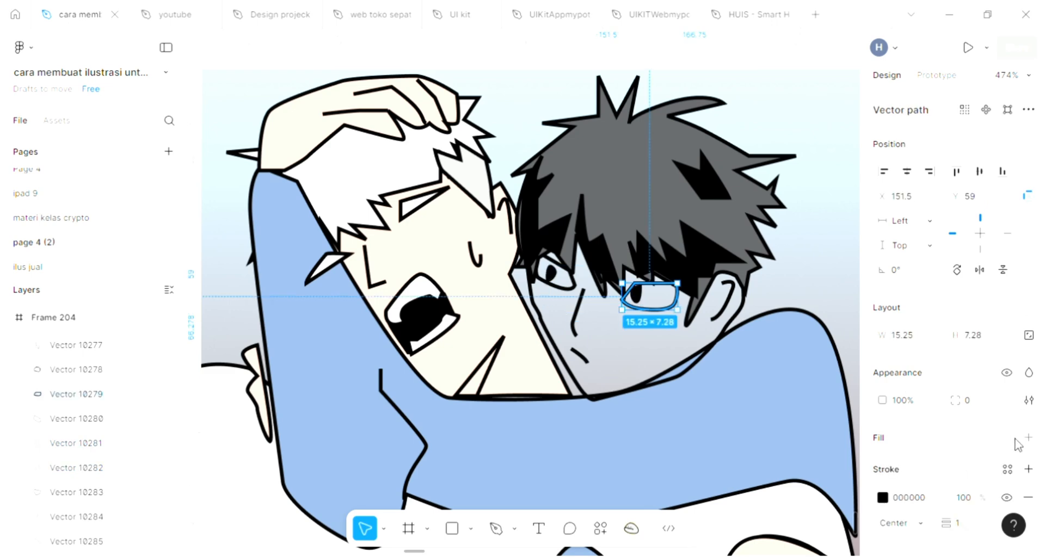
left_click(956, 437)
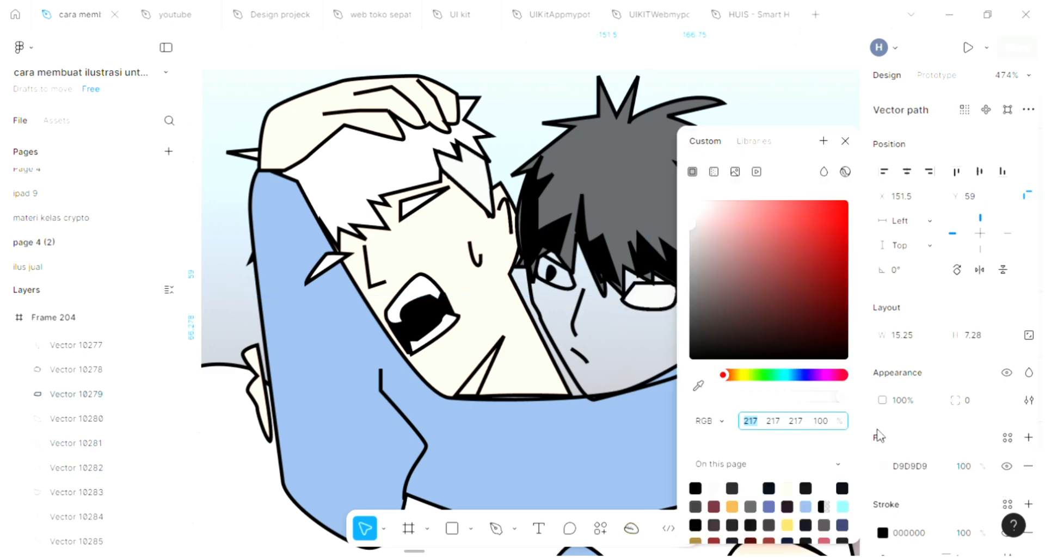
left_click(699, 387)
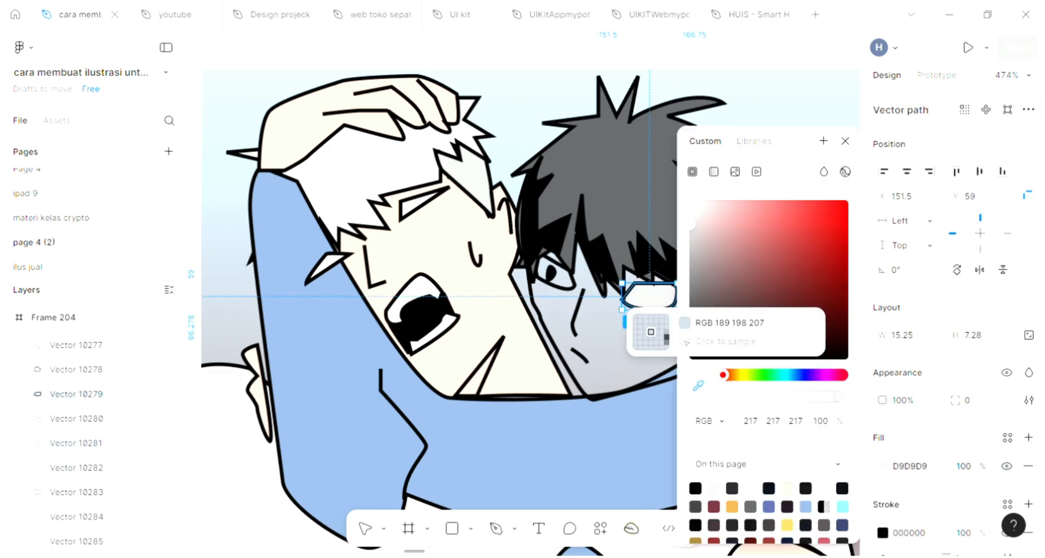
left_click(406, 155)
left_click(846, 141)
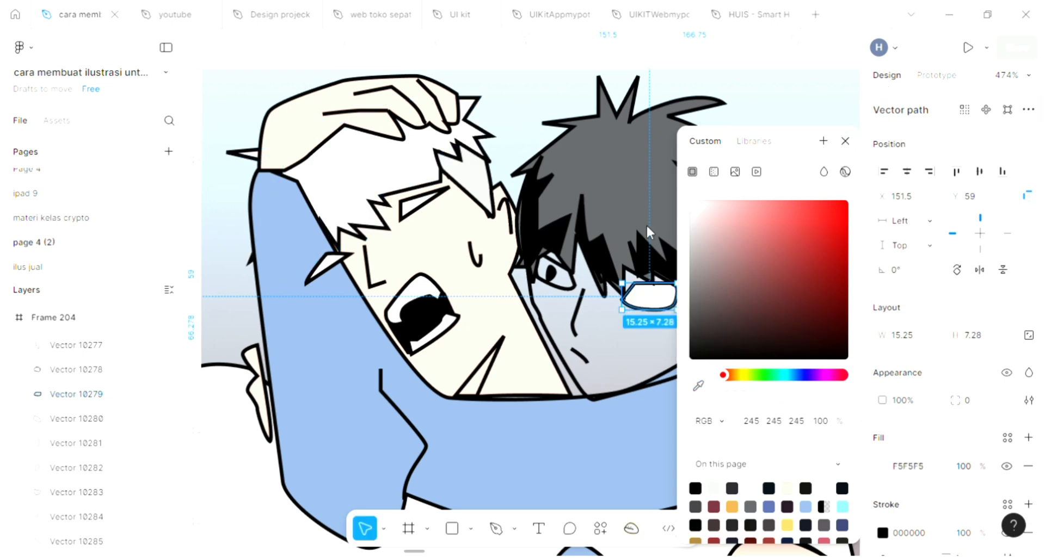
Step: Add an F5F5F5 fill to the right character's left-hand eye shape, sampled from the filled right-hand eye
left_click(563, 275)
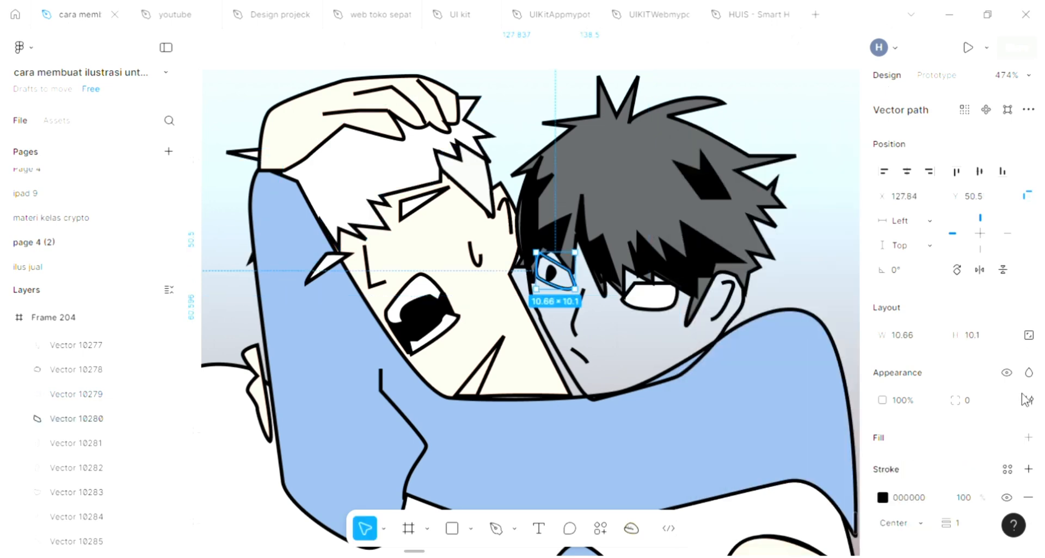
left_click(1028, 438)
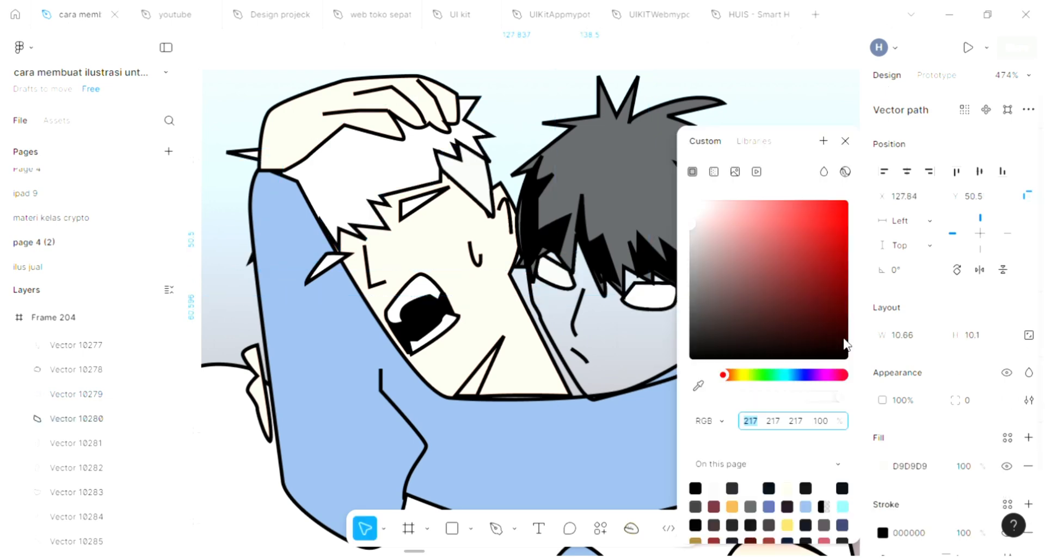
left_click(698, 386)
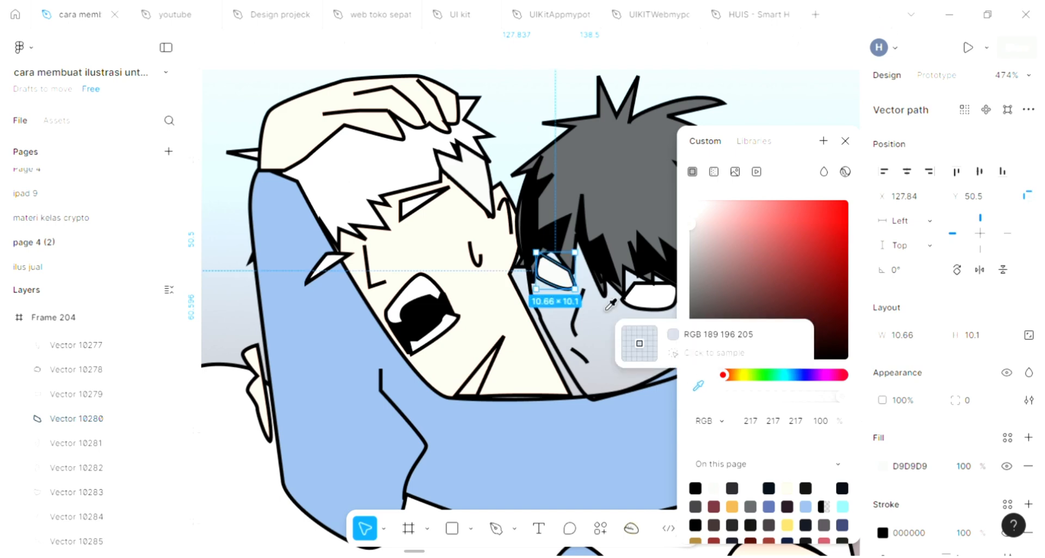
left_click(647, 295)
left_click(845, 141)
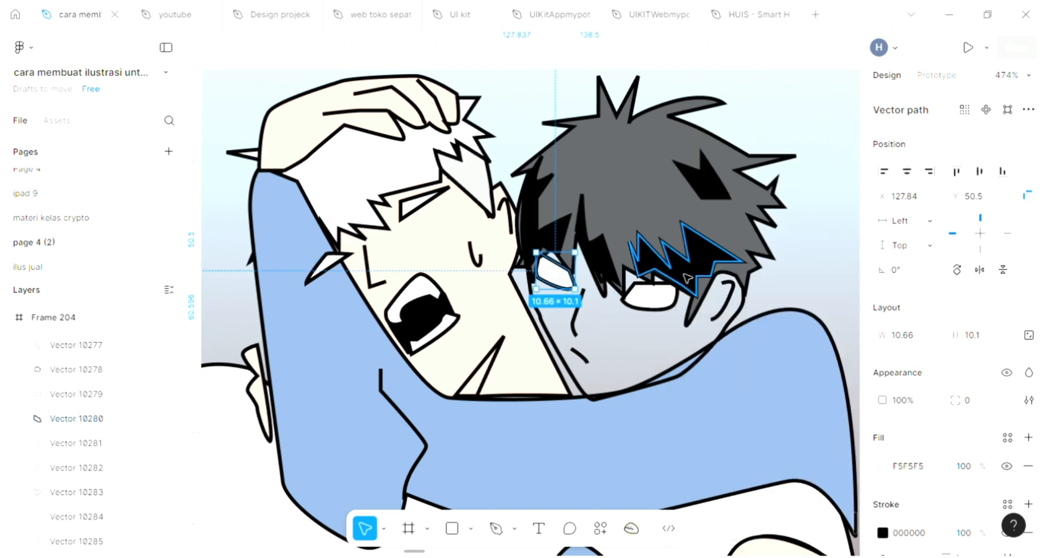
Step: Send both of the right character's eye whites backward in the layer order until they sit behind the pupils
key("ctrl+bracketleft")
key("ctrl+bracketleft")
key("ctrl+bracketleft")
key("ctrl+bracketleft")
scroll(675, 327, "up", 1)
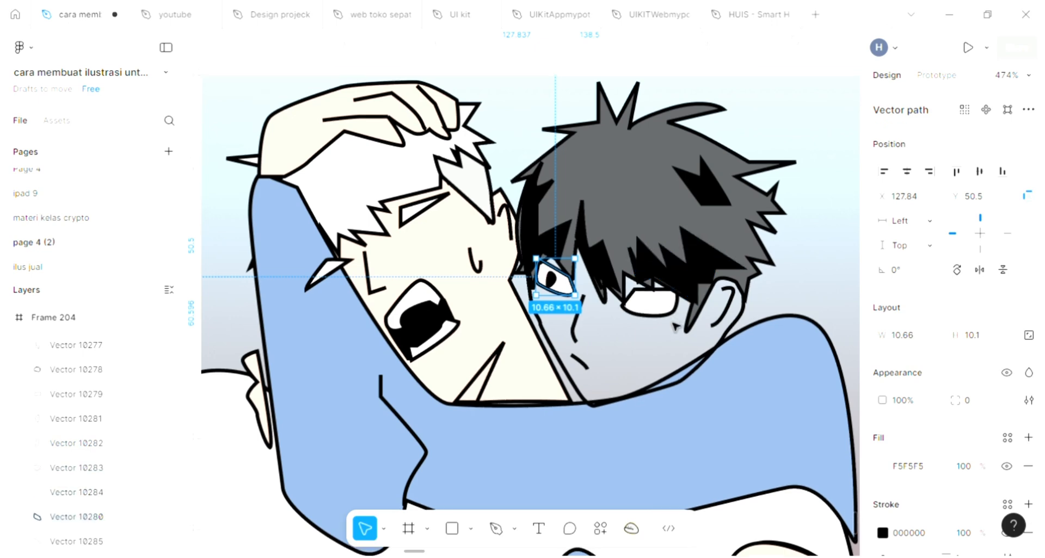
left_click(675, 325)
key("ctrl+bracketleft")
key("ctrl+bracketleft")
key("ctrl+bracketleft")
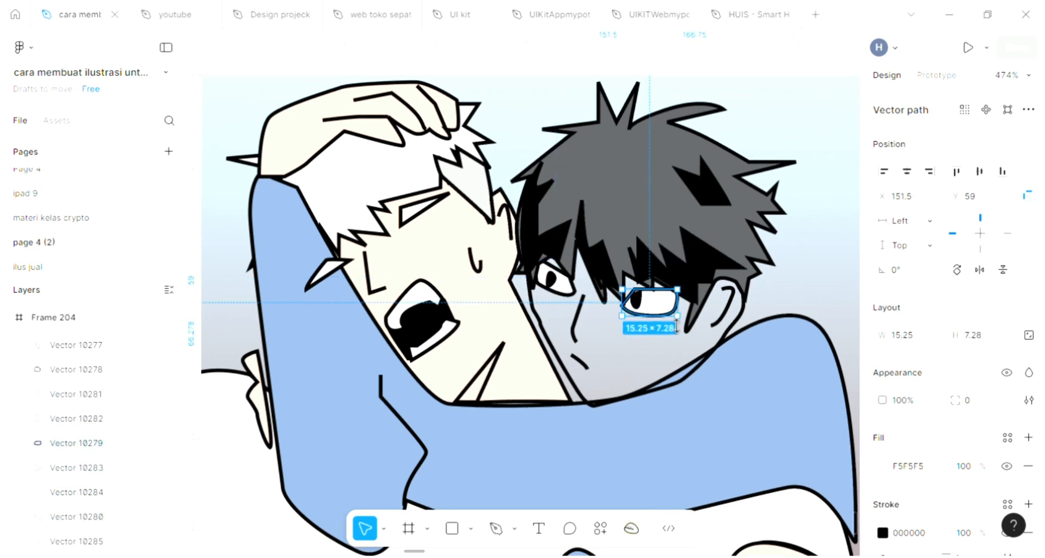
Step: Select the right character's face outline and fill it with FFE2D3 sampled from the left character's face
left_click(677, 373)
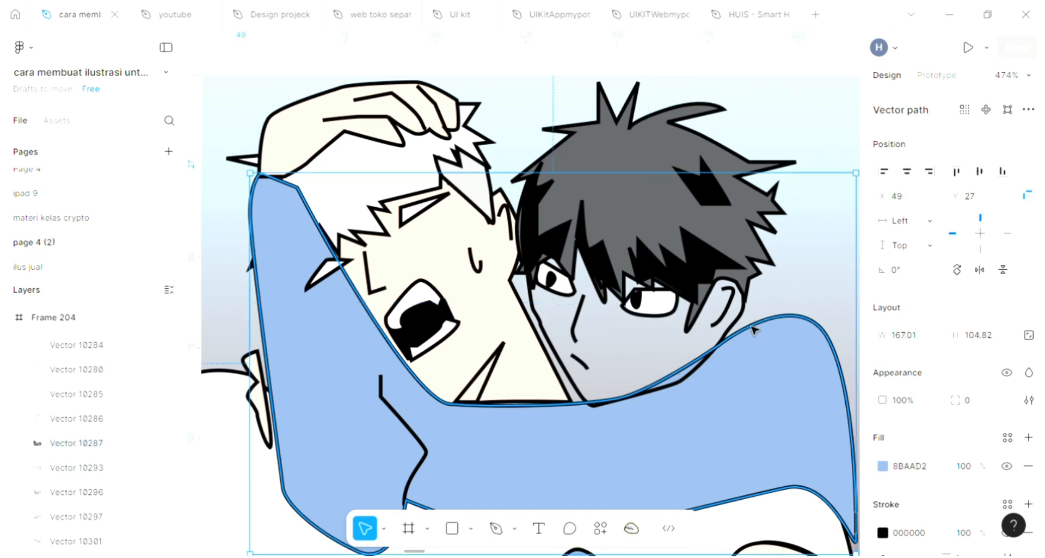
left_click(744, 320)
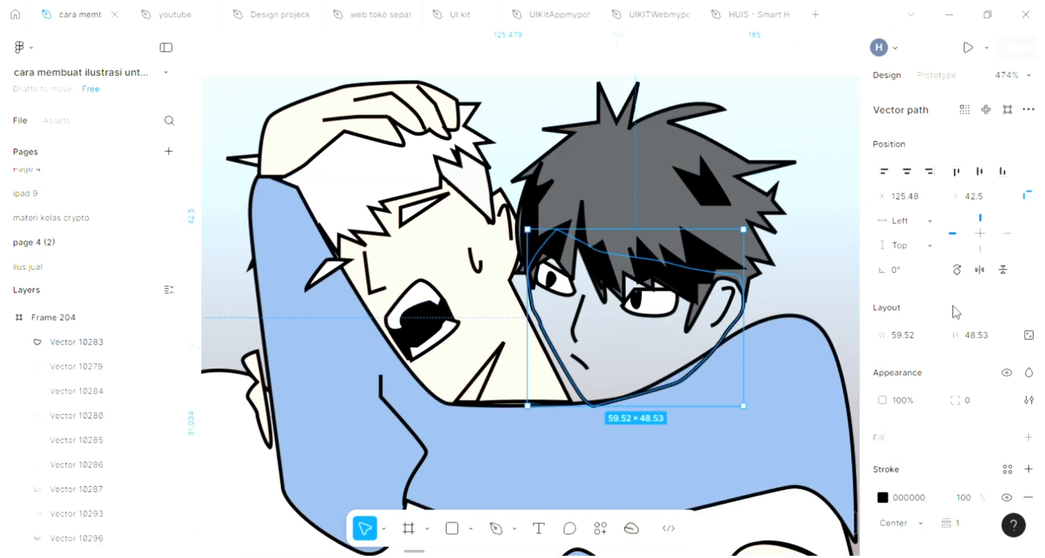
left_click(1028, 437)
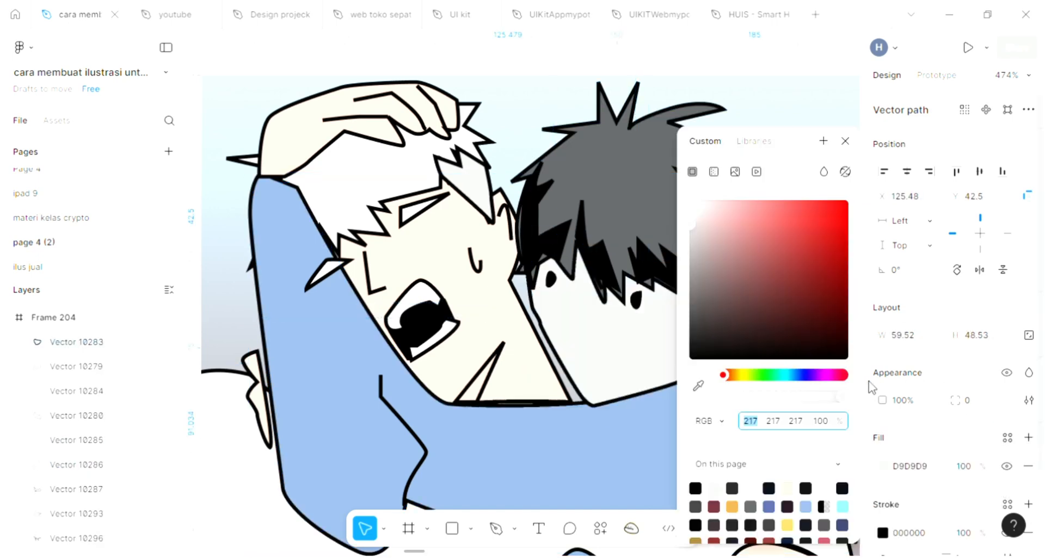
left_click(700, 387)
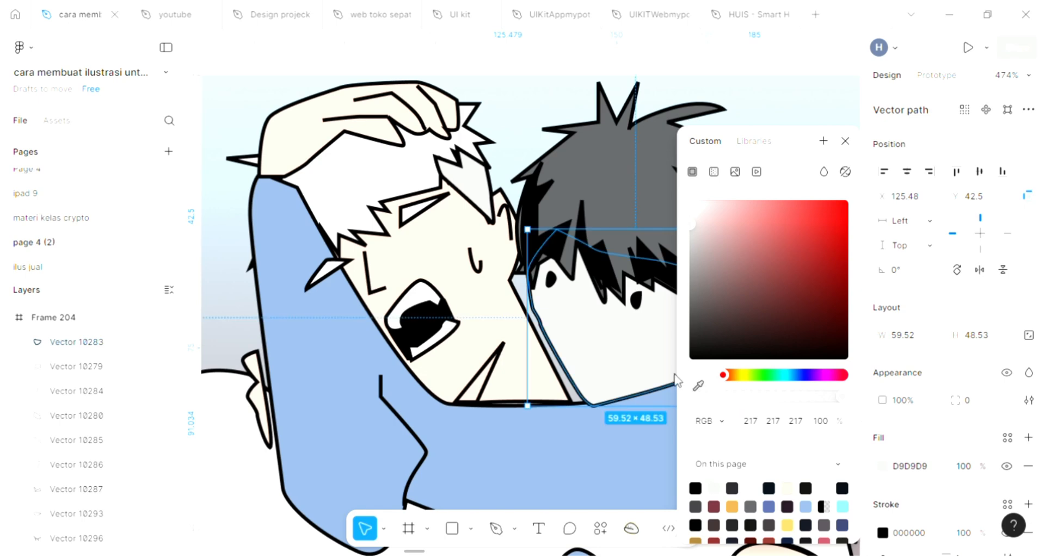
left_click(488, 313)
left_click(845, 141)
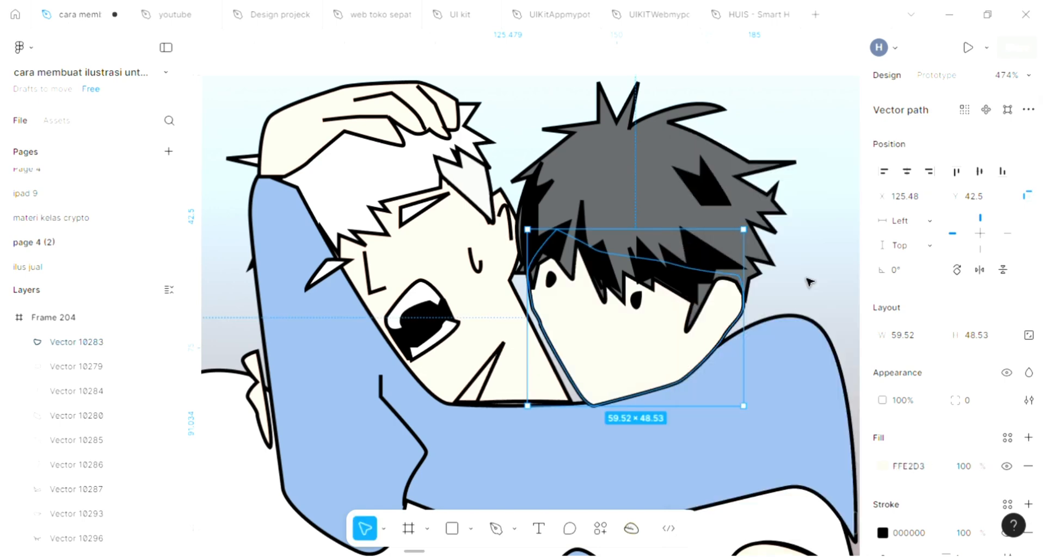
Step: Send the right character's face shape backward behind the eyes, nose and mouth
key("ctrl+bracketleft")
key("ctrl+bracketleft")
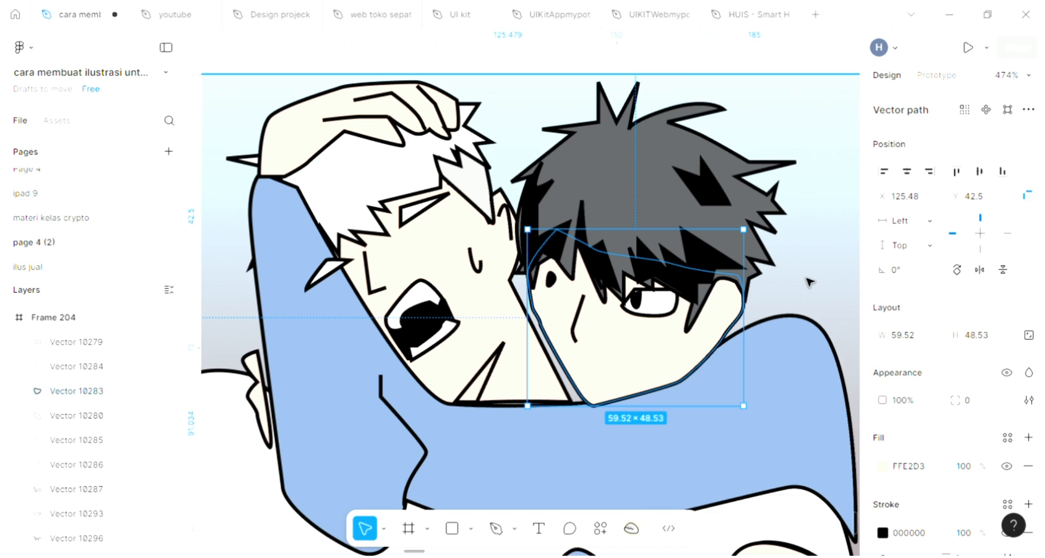
key("ctrl+bracketleft")
key("ctrl+bracketleft")
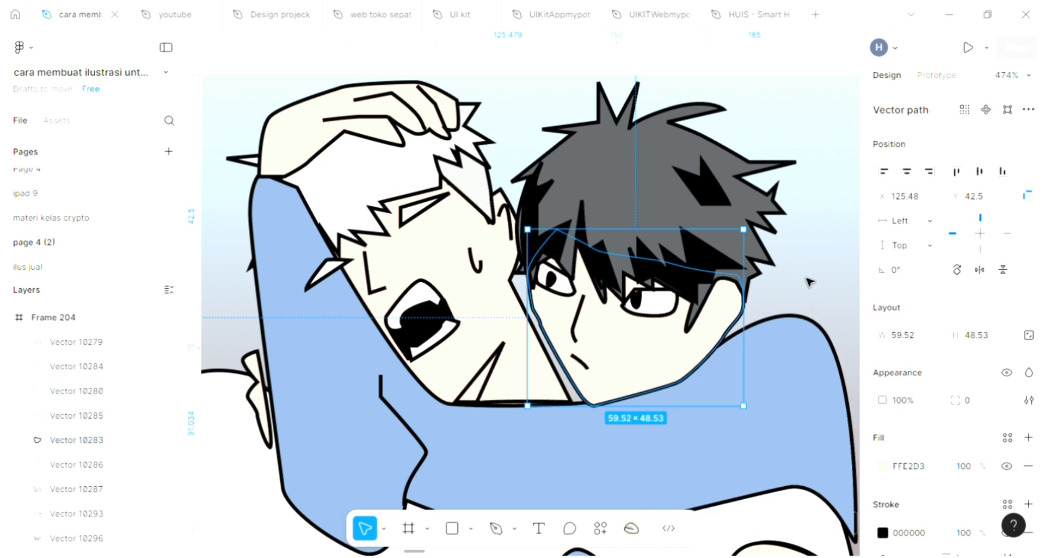
Step: Move the lower-left anchor point of the skin-colored shape at the frame's lower right slightly outward, widening the shape to about 43.31
scroll(809, 281, "down", 2, "ctrl")
scroll(809, 282, "down", 3)
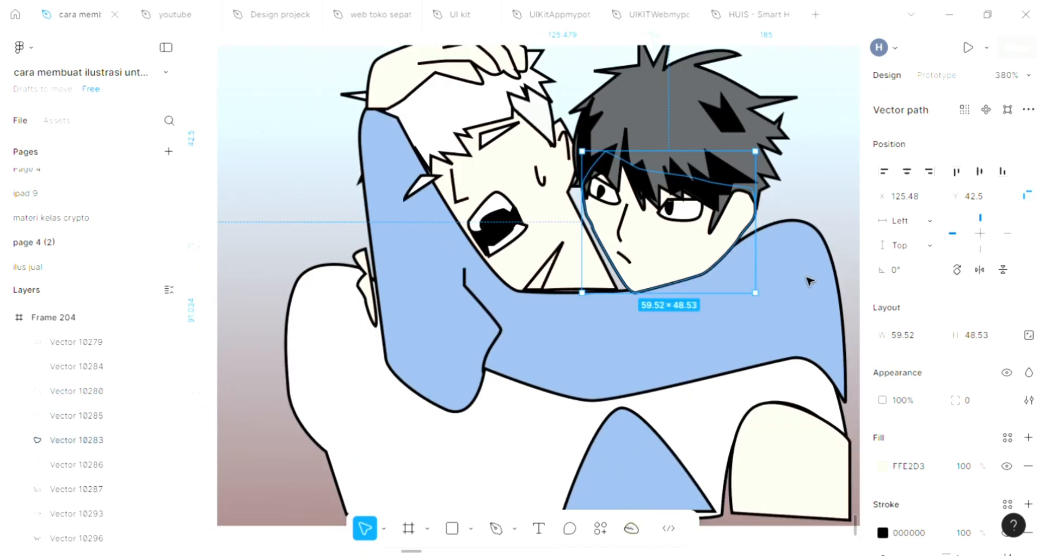
scroll(809, 281, "down", 2, "ctrl")
scroll(773, 392, "right", 1)
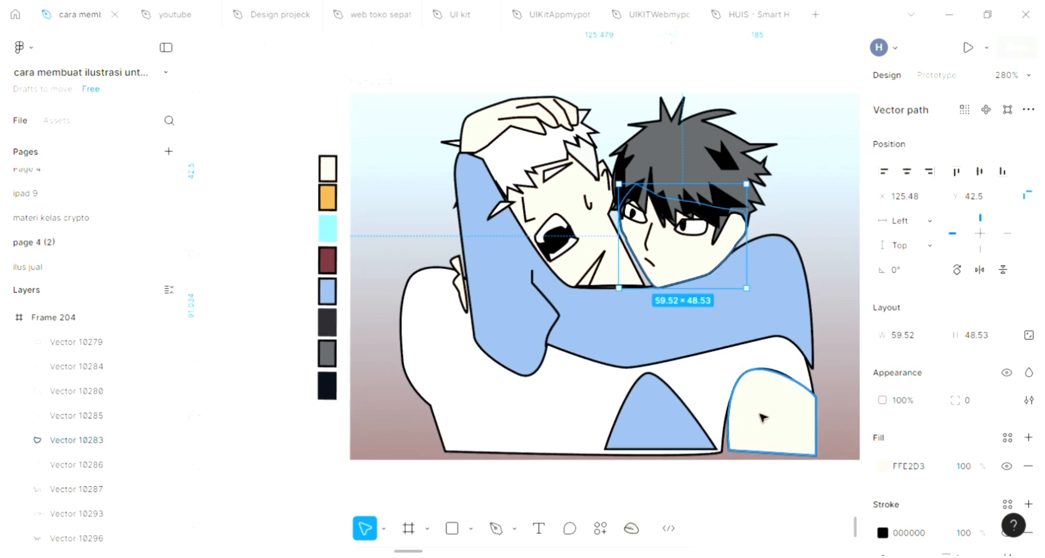
left_click(761, 417)
double_click(742, 441)
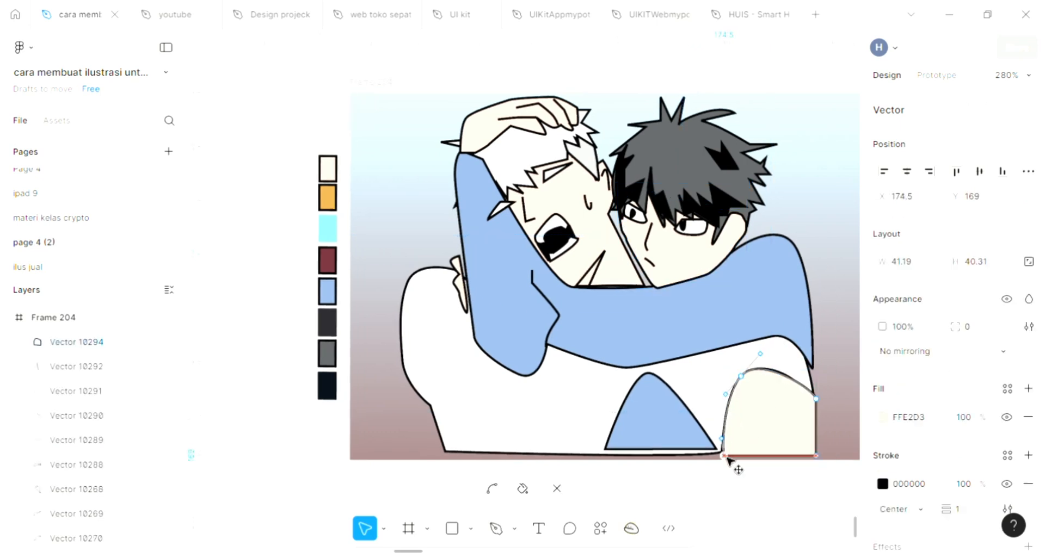
left_click_drag(726, 458, 720, 459)
key("Escape")
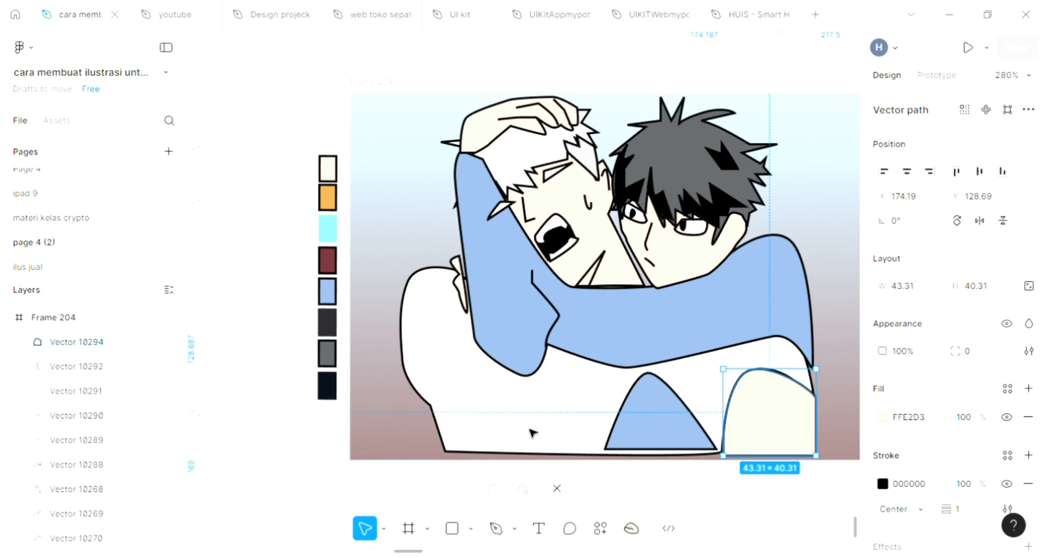
Step: Lower the white torso's bottom edge and stretch the blue triangular shape to a height of 41, reaching the frame's bottom edge
double_click(532, 432)
left_click_drag(577, 457, 580, 462)
key("Escape")
left_click(679, 443)
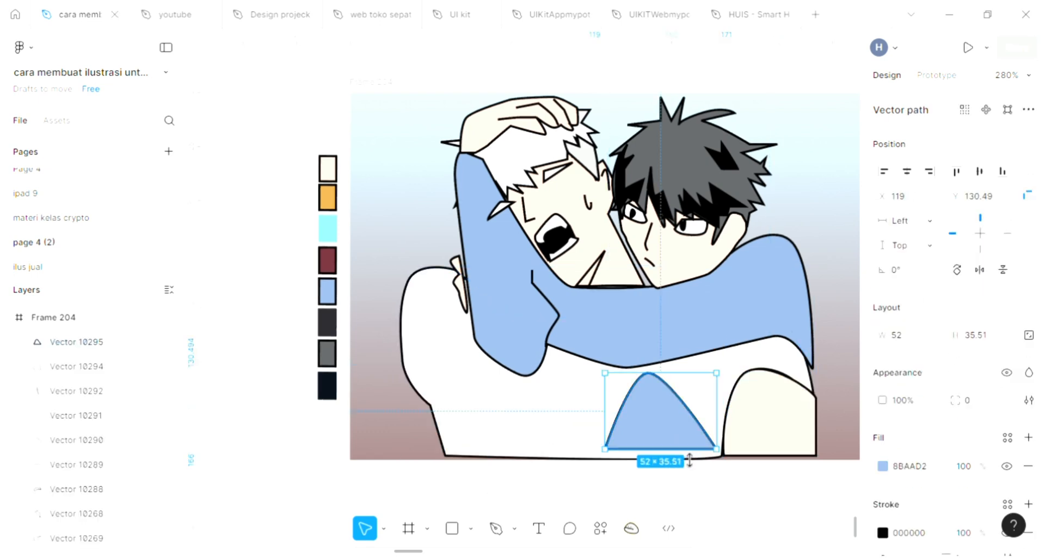
left_click_drag(688, 467, 688, 474)
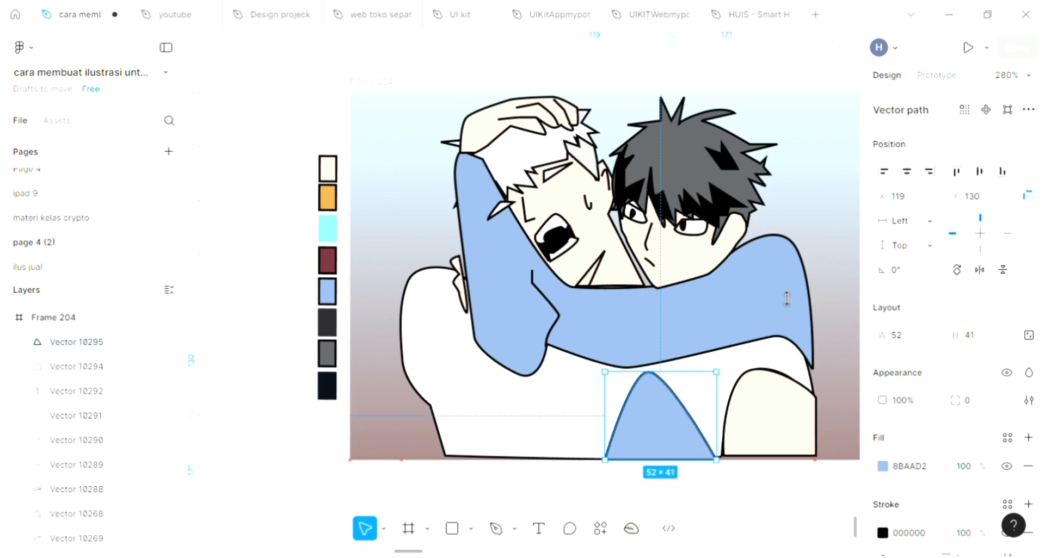
left_click(804, 198)
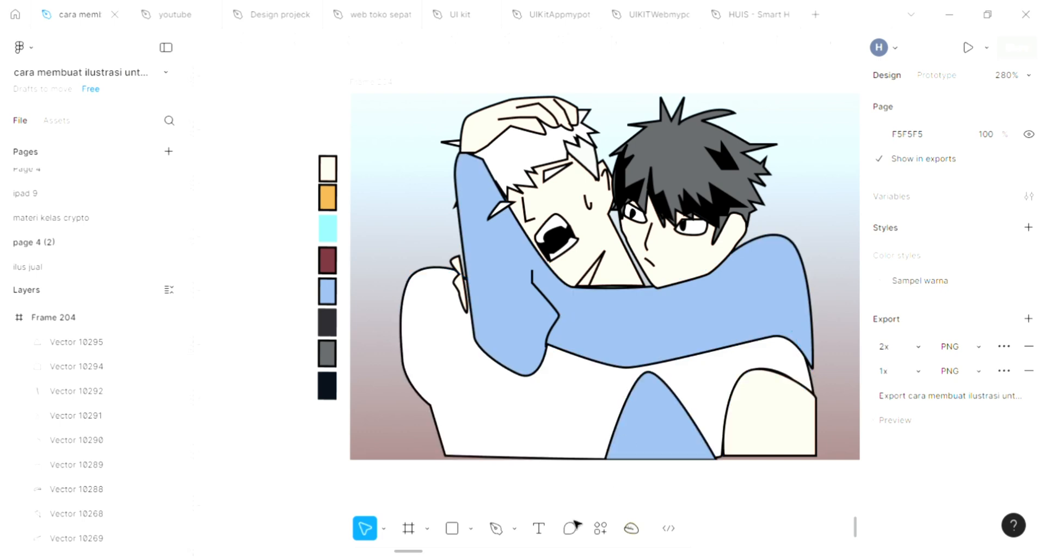
Step: Draw a closed jagged shadow shape with the Pen tool across the left character's white hair, below the hand
left_click(496, 530)
scroll(560, 204, "up", 5)
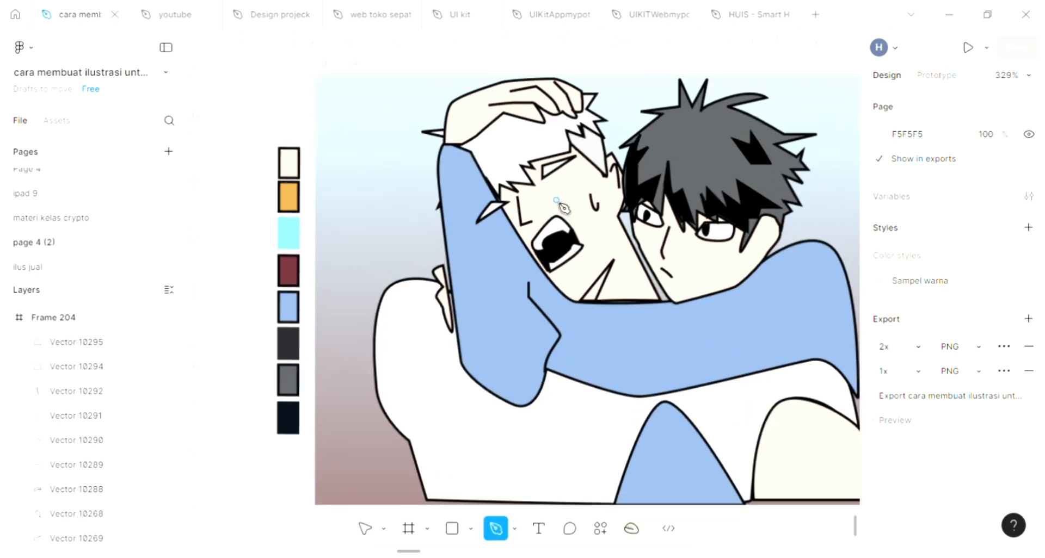
scroll(598, 175, "up", 2)
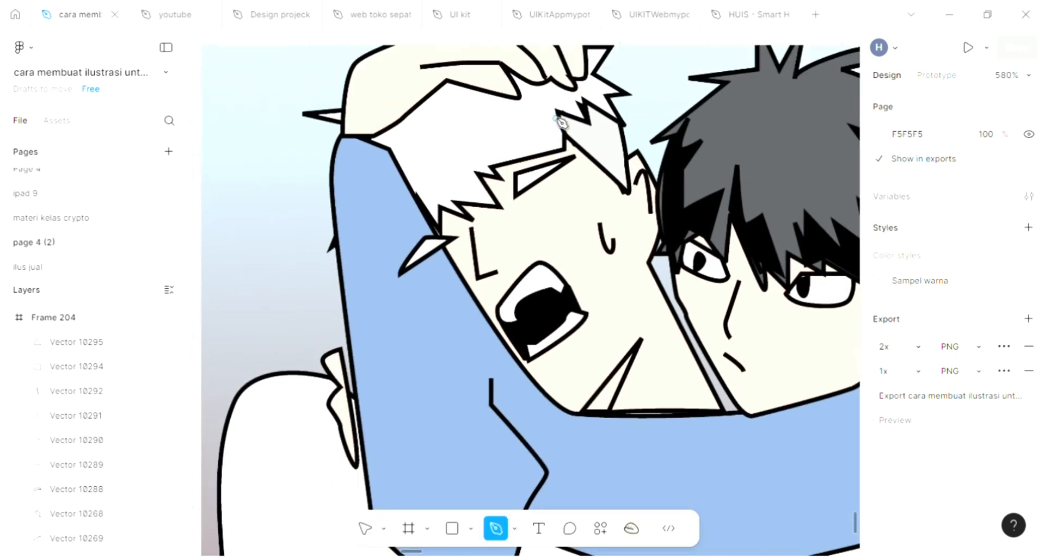
left_click(553, 114)
left_click(553, 140)
left_click(538, 134)
left_click(518, 144)
left_click(500, 133)
left_click(485, 152)
left_click(477, 152)
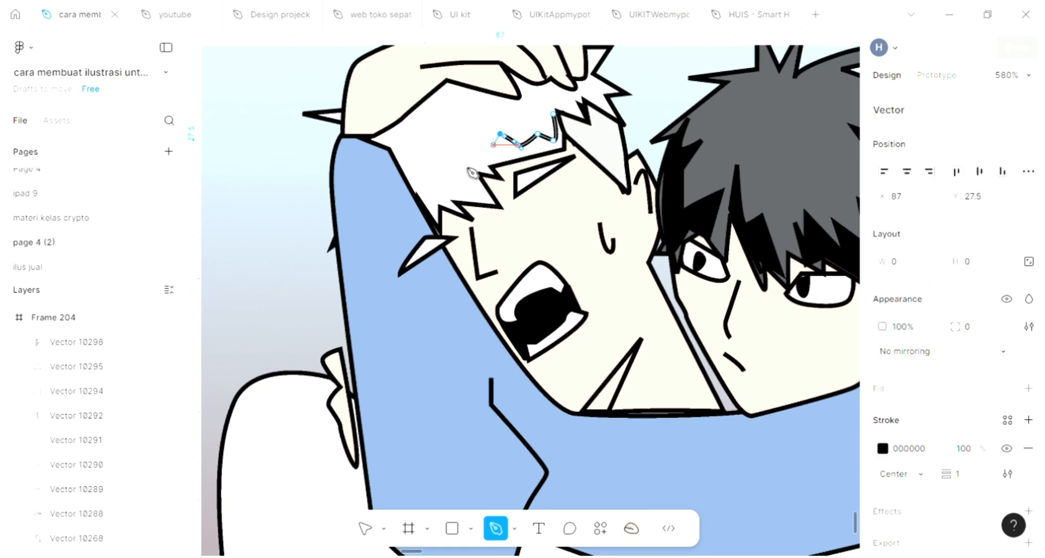
left_click_drag(457, 178, 430, 189)
left_click(442, 185)
left_click(425, 134)
left_click(442, 145)
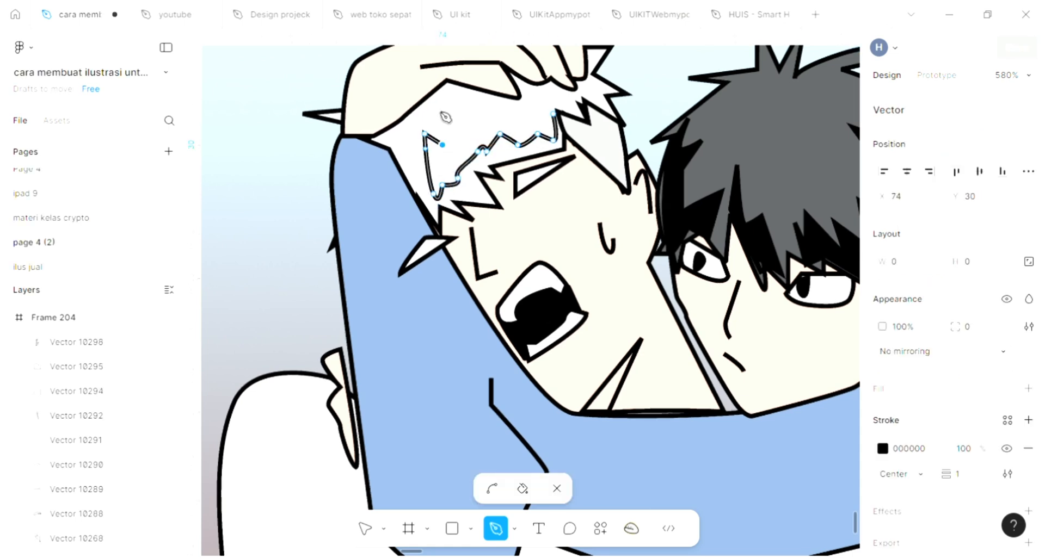
left_click(437, 110)
left_click_drag(473, 134, 473, 125)
left_click_drag(478, 110, 482, 109)
left_click(527, 123)
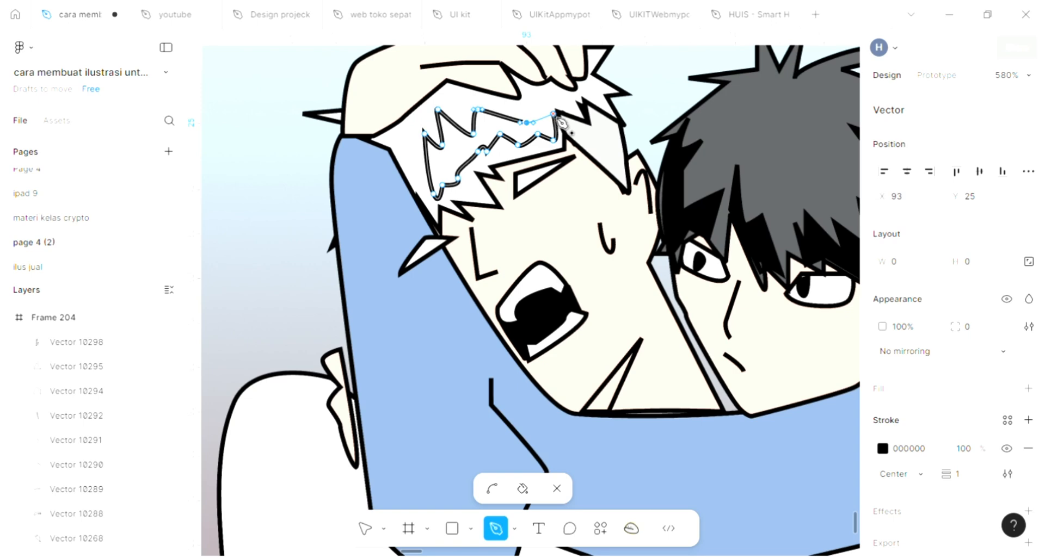
left_click(553, 113)
Step: Fill the jagged hair shadow shape with sampled 000000 and finish editing the vector
left_click(1028, 389)
left_click(883, 417)
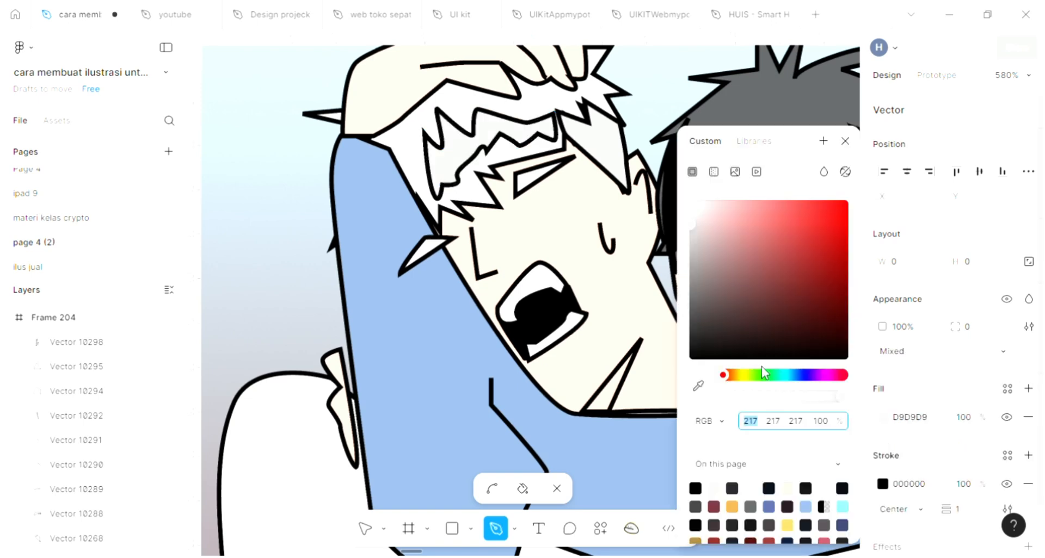
left_click(700, 386)
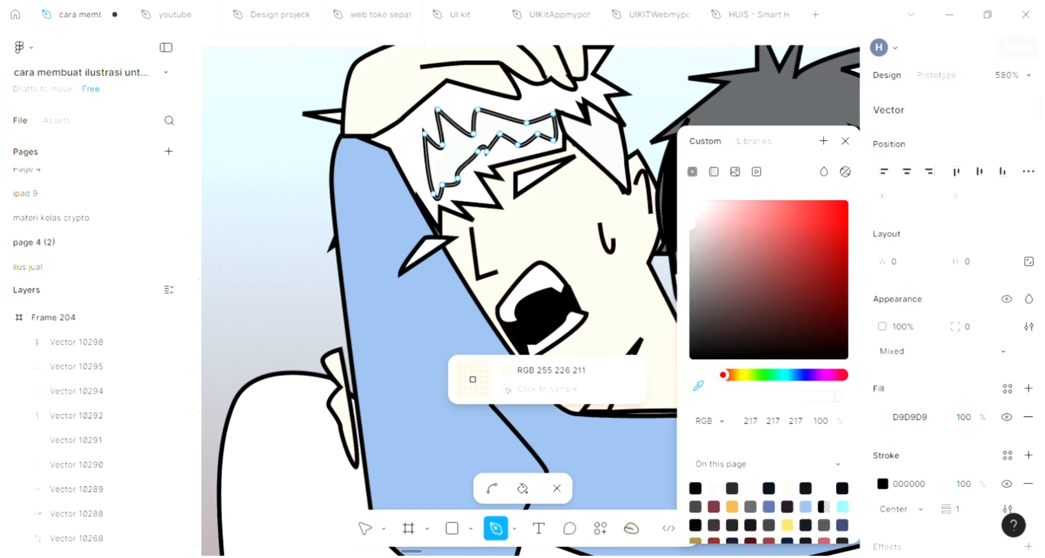
left_click(472, 379)
key("Escape")
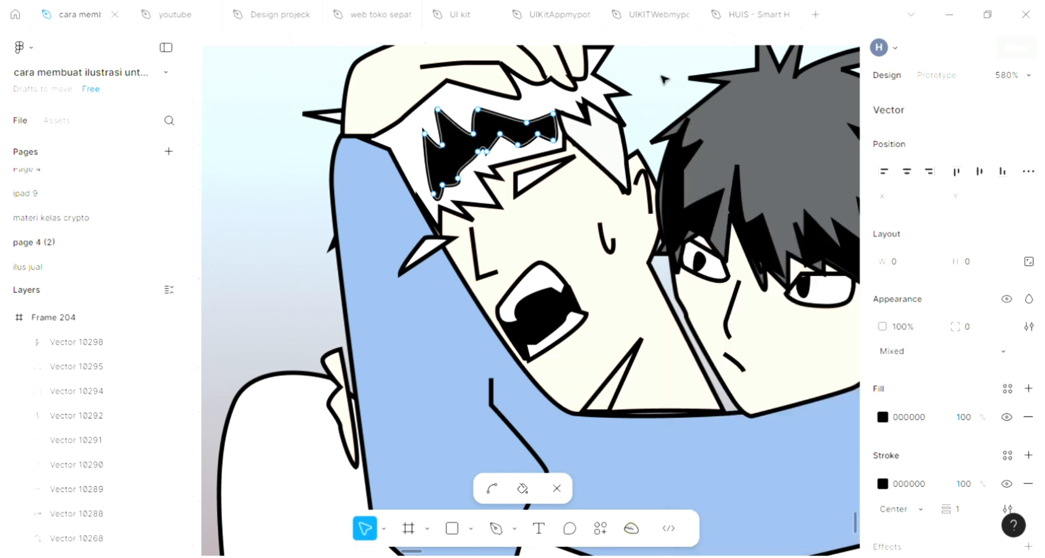
key("Escape")
key("Escape")
Step: Fill the narrow triangular shadow shape on the white-haired character's neck with sampled 000000
scroll(658, 413, "down", 3)
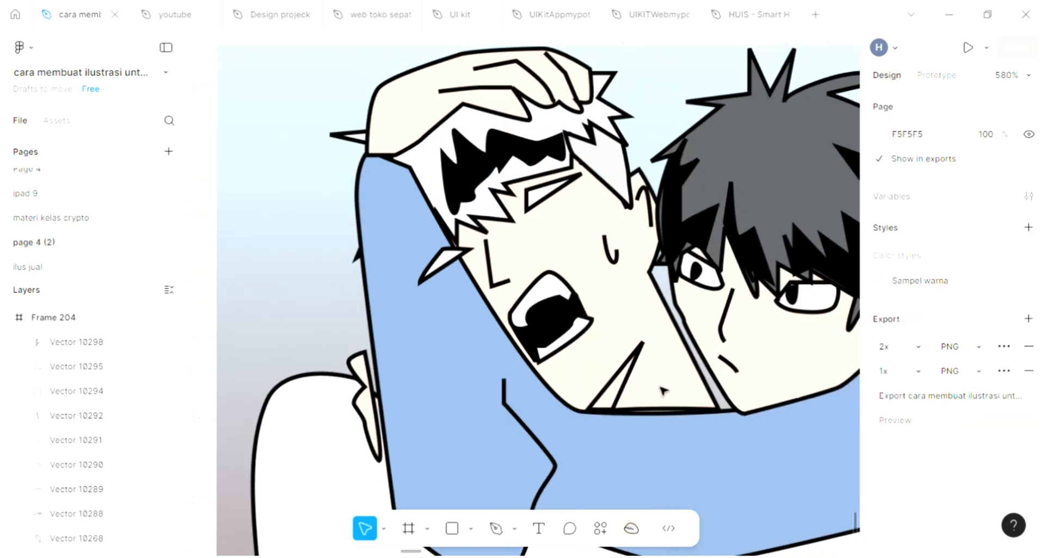
scroll(651, 483, "down", 1)
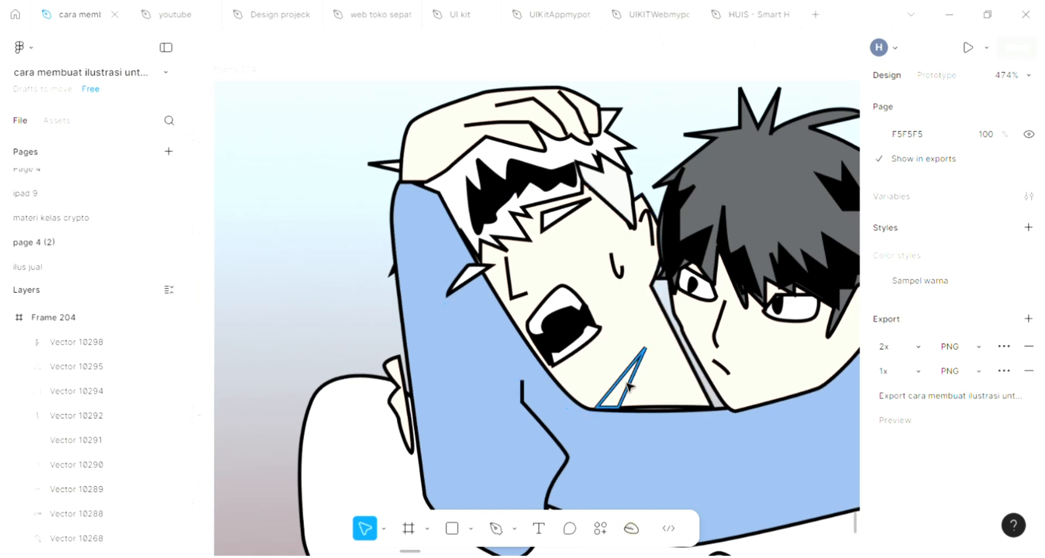
left_click(680, 381)
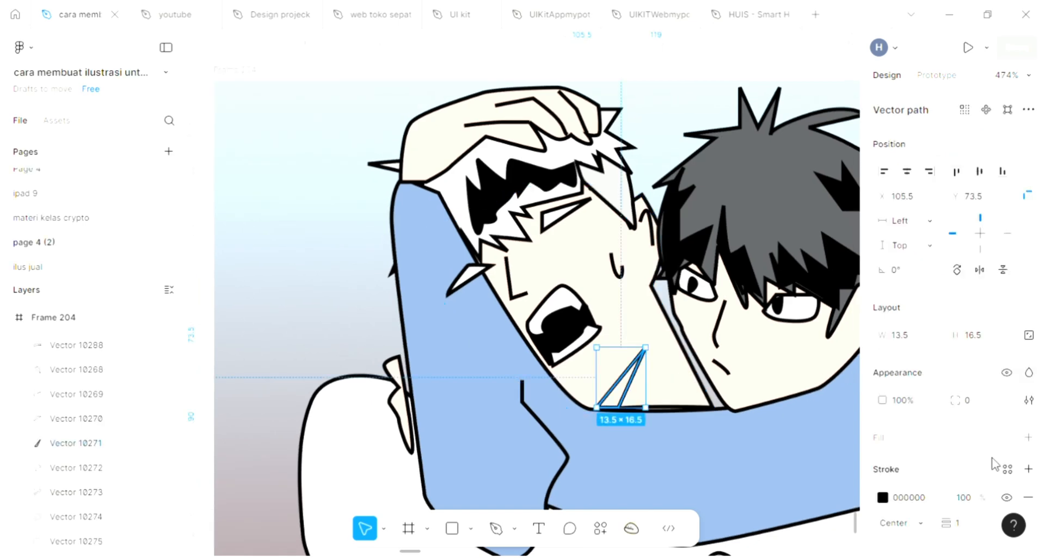
scroll(749, 371, "down", 3)
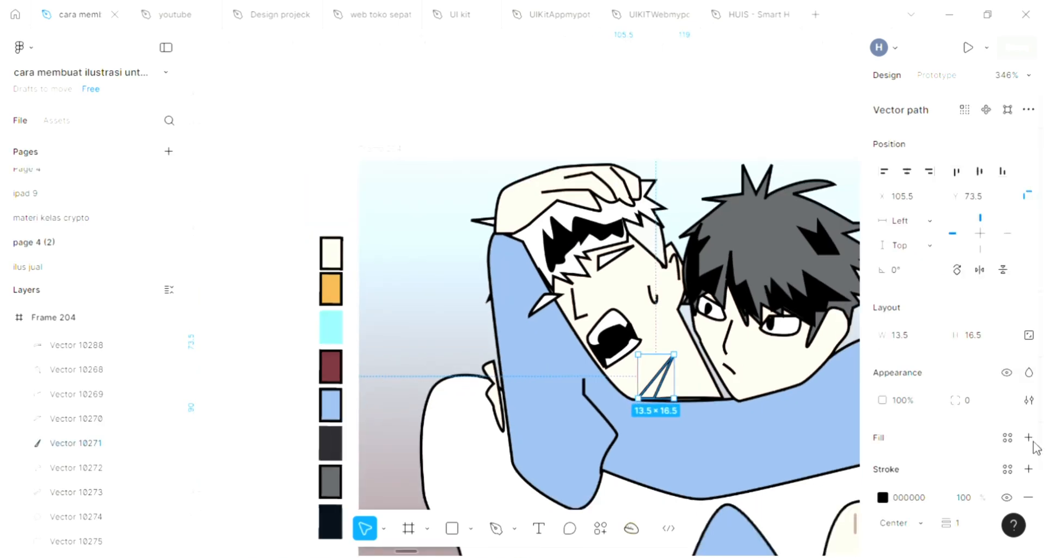
left_click(1029, 438)
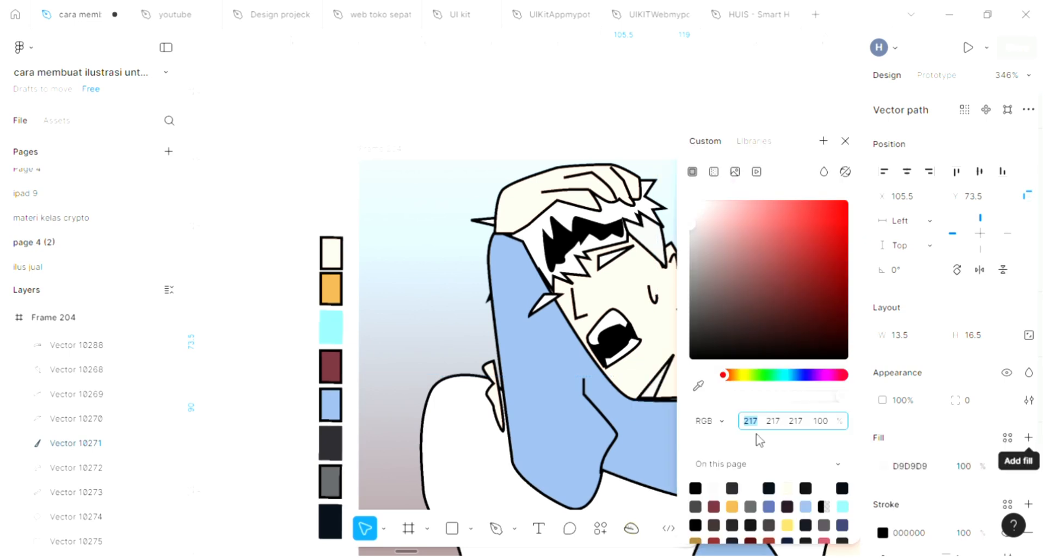
left_click(698, 386)
left_click(636, 375)
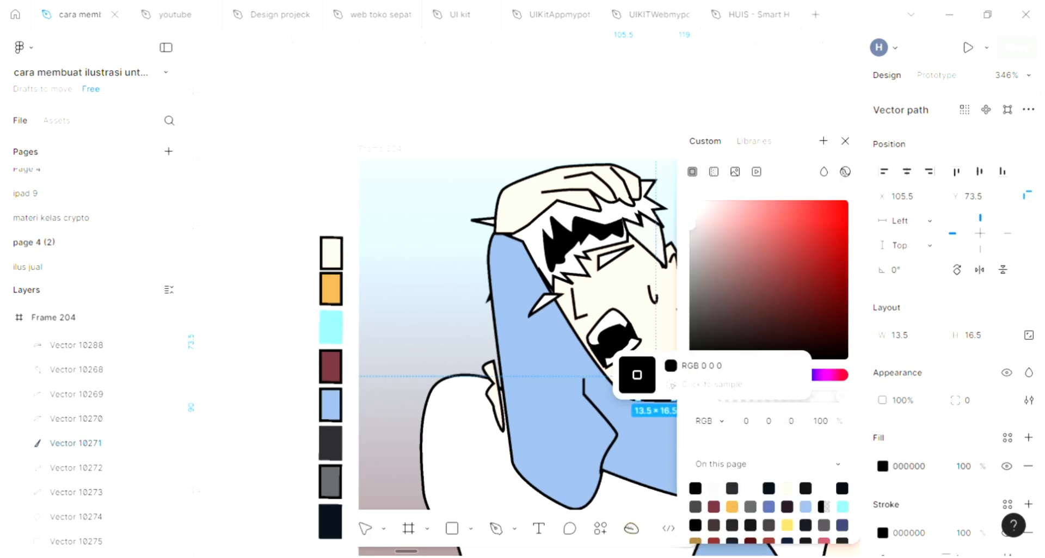
scroll(610, 349, "right", 5)
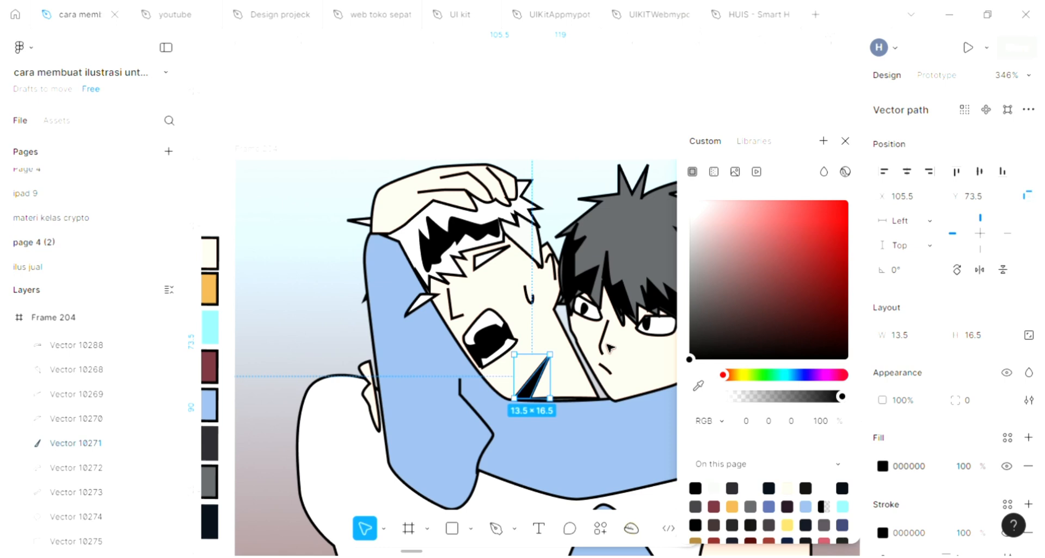
scroll(609, 348, "down", 2)
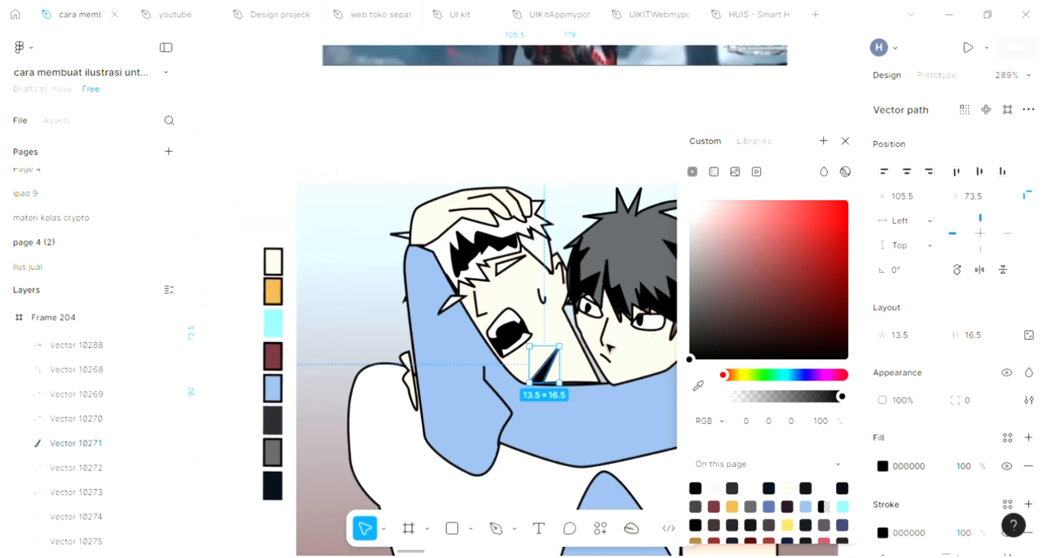
left_click(848, 141)
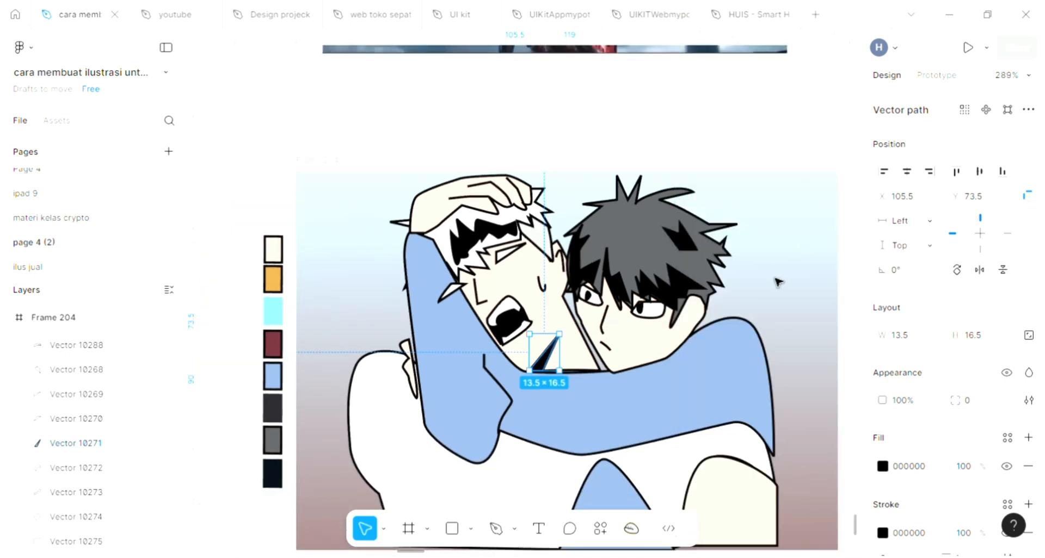
Step: Send the blue sleeve shape backward to the bottom of the frame's layer stack, behind the hair and faces
scroll(773, 288, "down", 2)
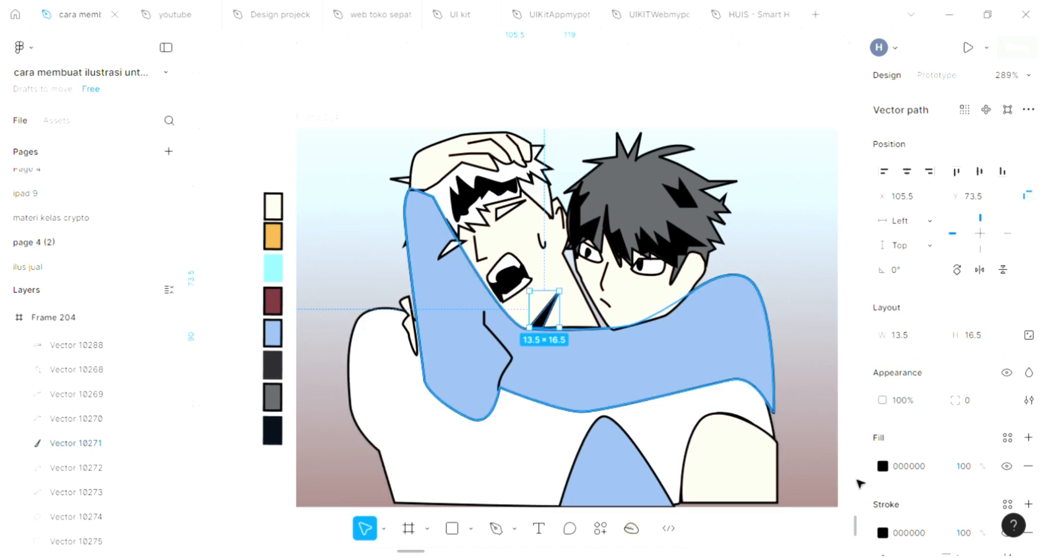
left_click(729, 354)
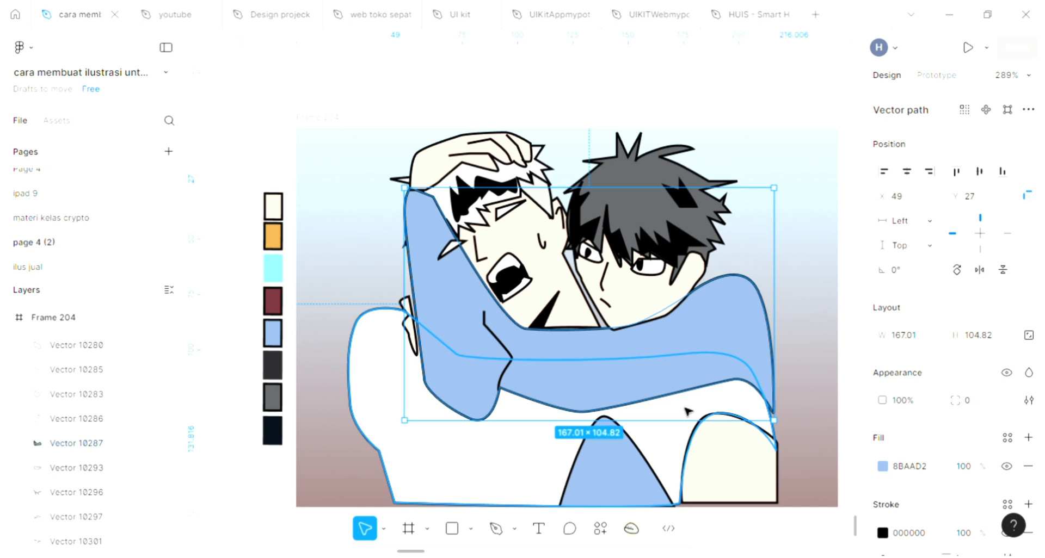
key("ctrl+bracketleft")
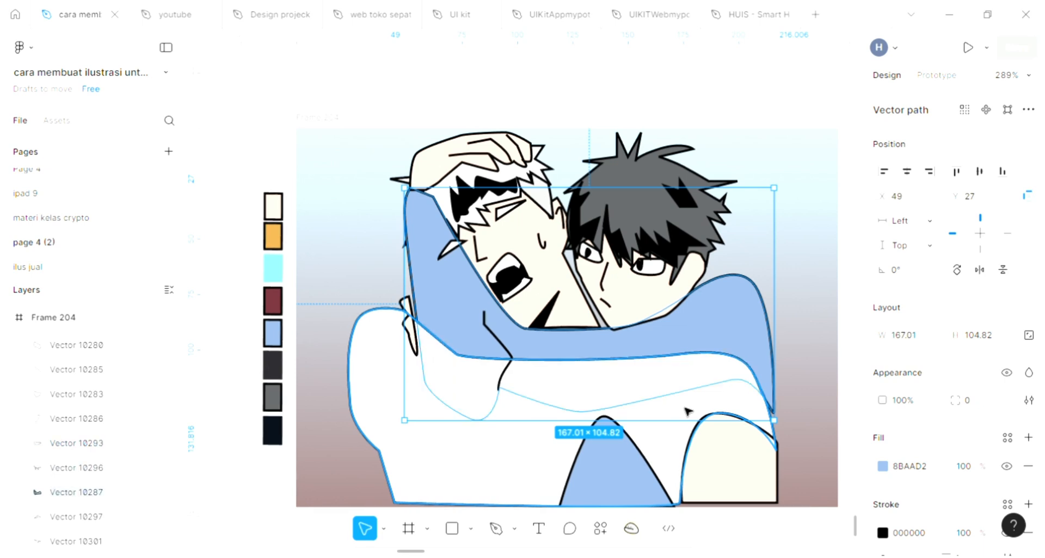
key("ctrl+bracketleft")
key("ctrl+bracketleft")
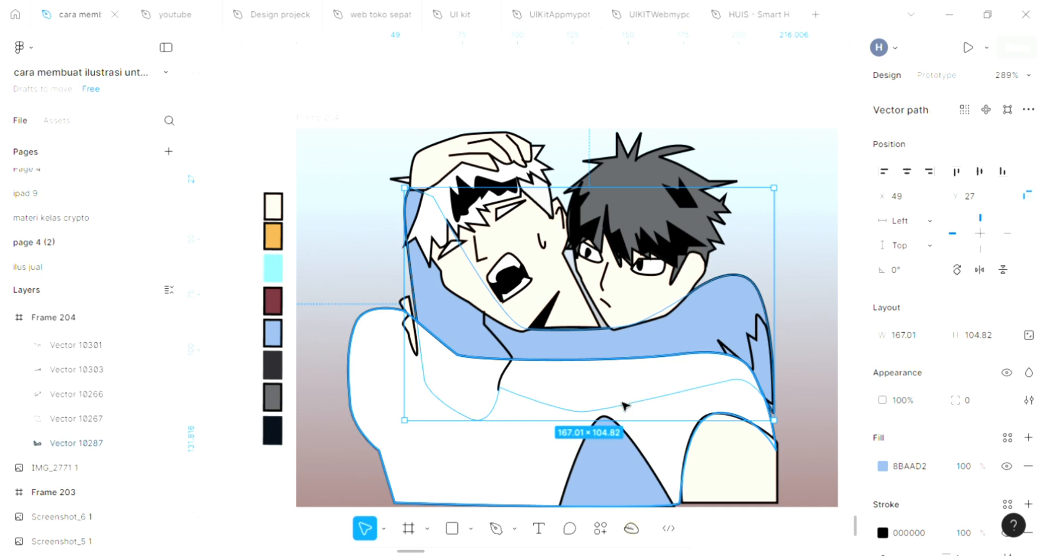
Step: Send the white torso shape to the back of the frame, behind the blue sleeve
left_click(525, 493)
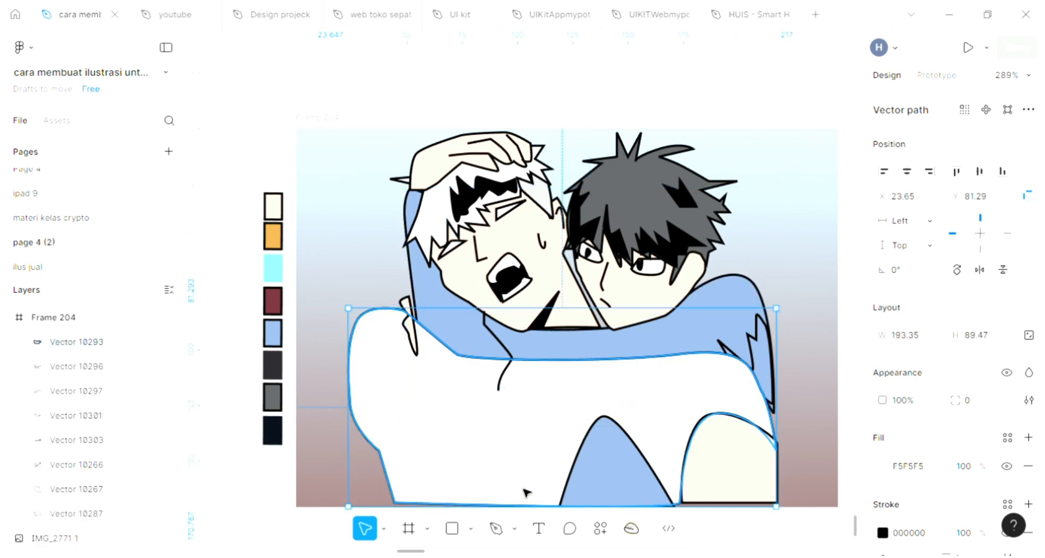
key("ctrl+bracketleft")
key("ctrl+shift+bracketleft")
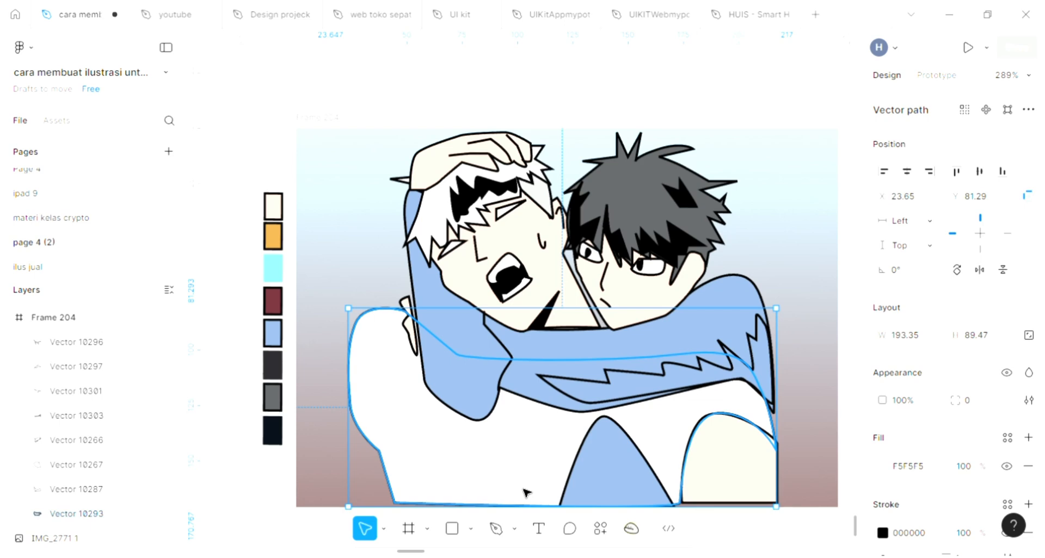
Step: Fill the jagged shadow shape along the lower edge of the blue sleeve with sampled 000000
left_click(673, 382)
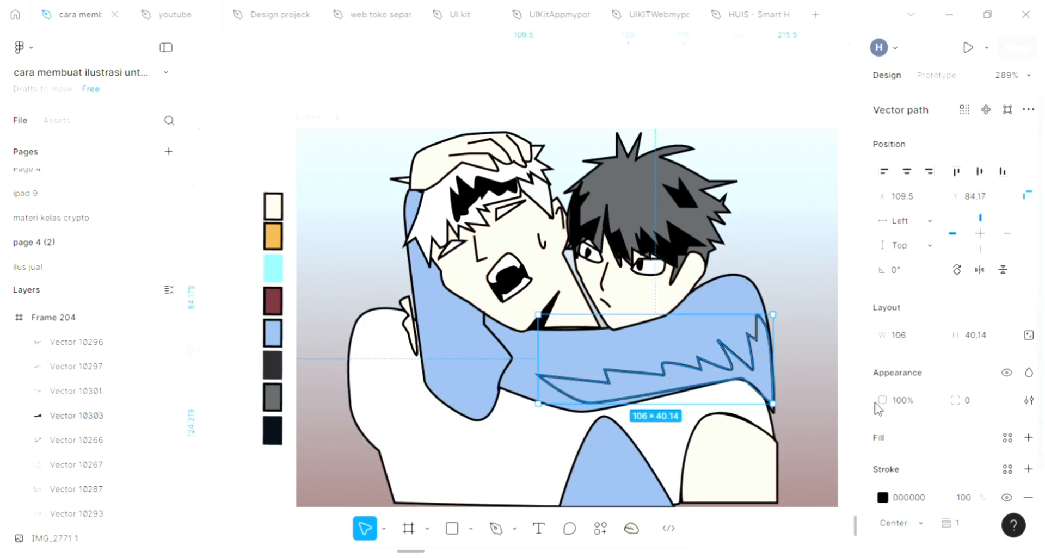
left_click(1027, 438)
left_click(882, 466)
left_click(698, 386)
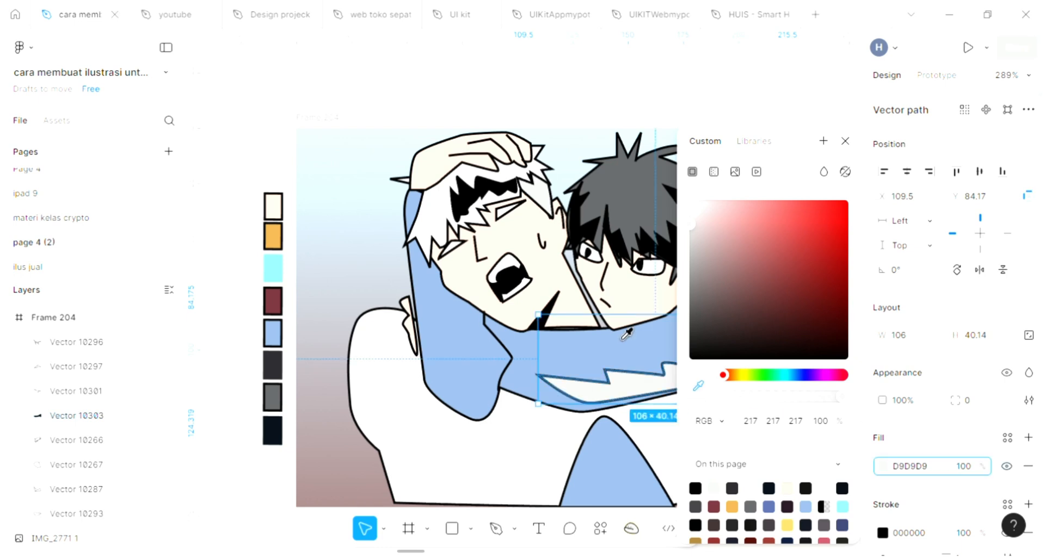
left_click(626, 272)
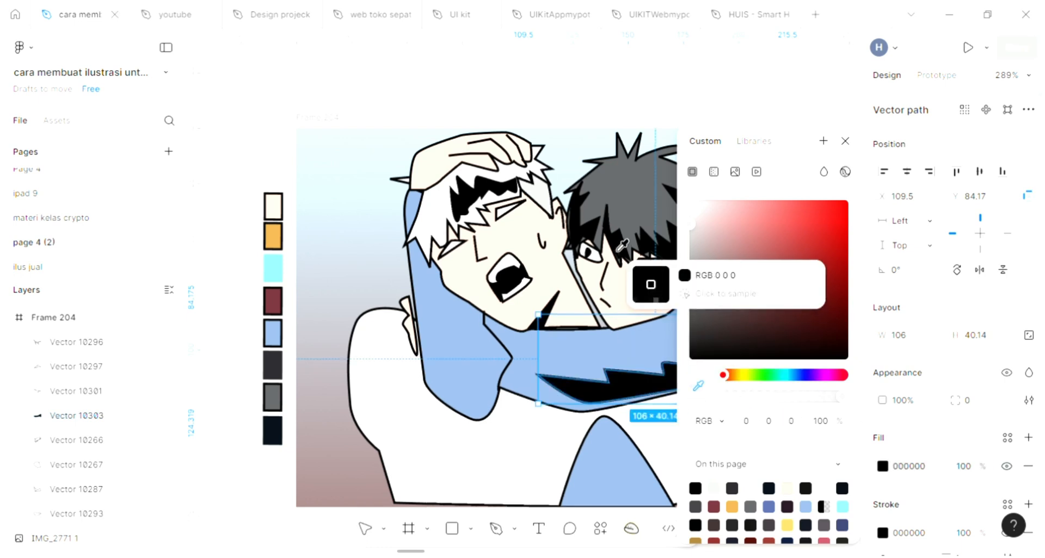
left_click(845, 142)
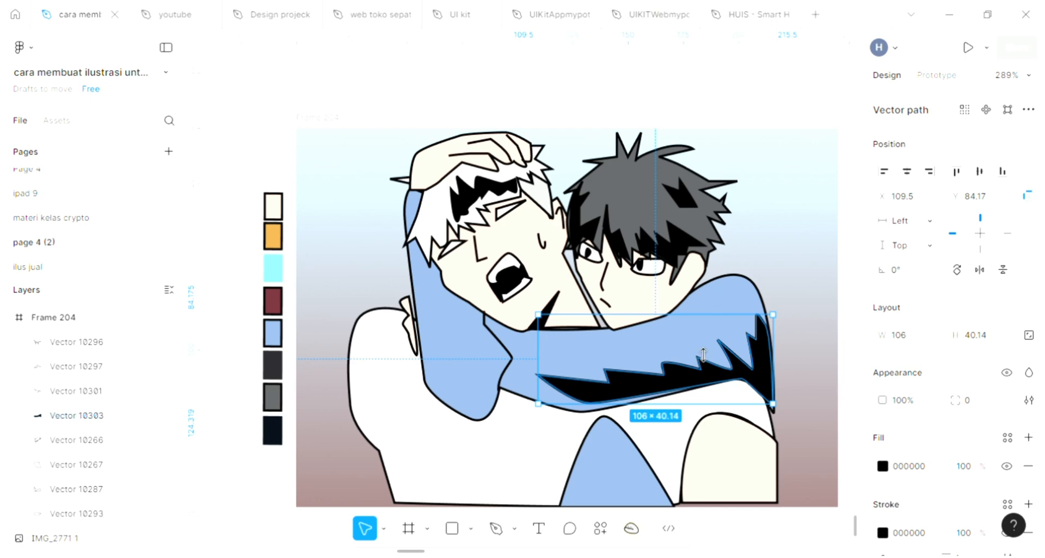
Step: Draw a closed narrow four-point shape with the Pen tool along the outside of the white torso's lower-left edge
scroll(703, 355, "down", 2)
scroll(531, 397, "left", 1)
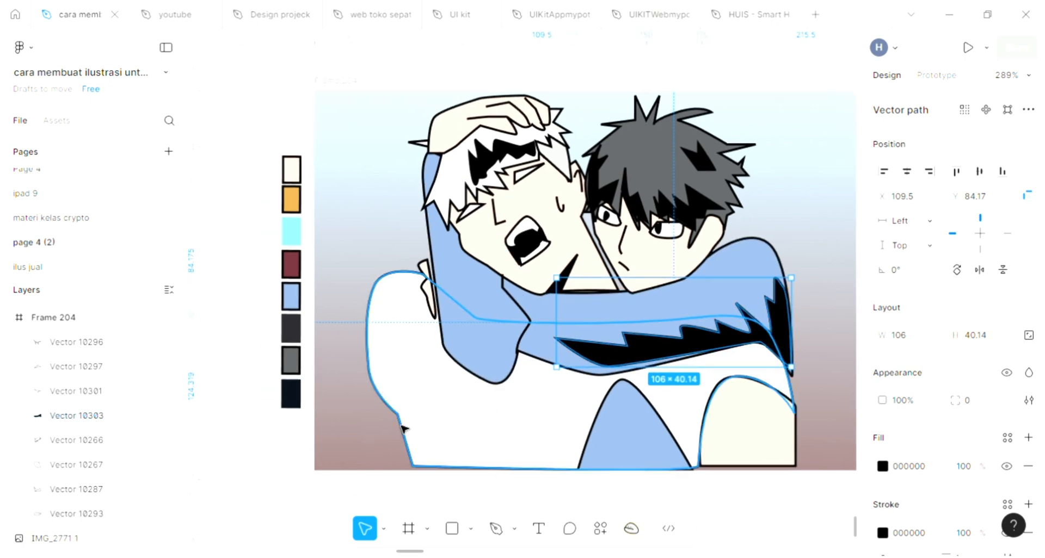
scroll(401, 427, "left", 1)
scroll(388, 435, "up", 2)
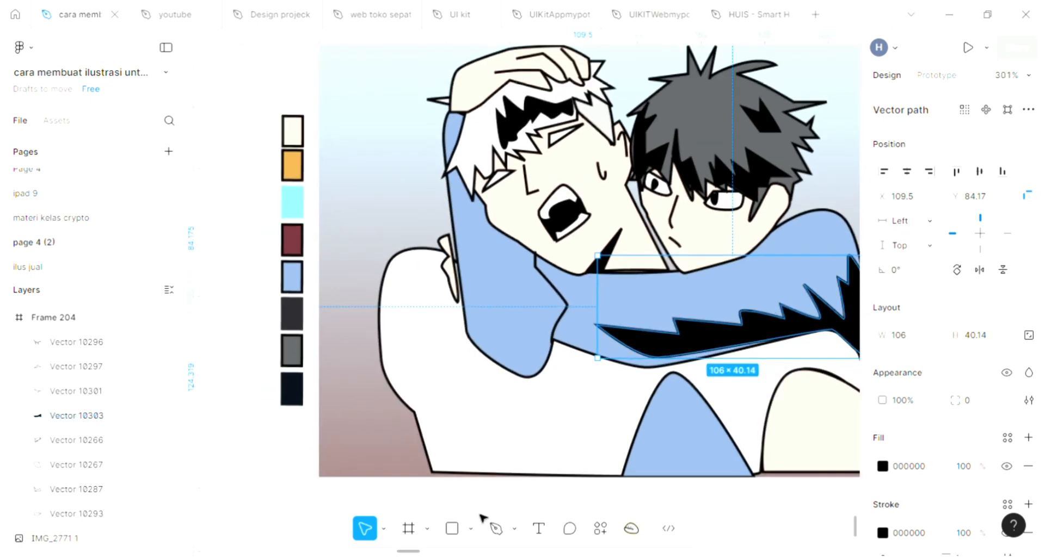
left_click(495, 528)
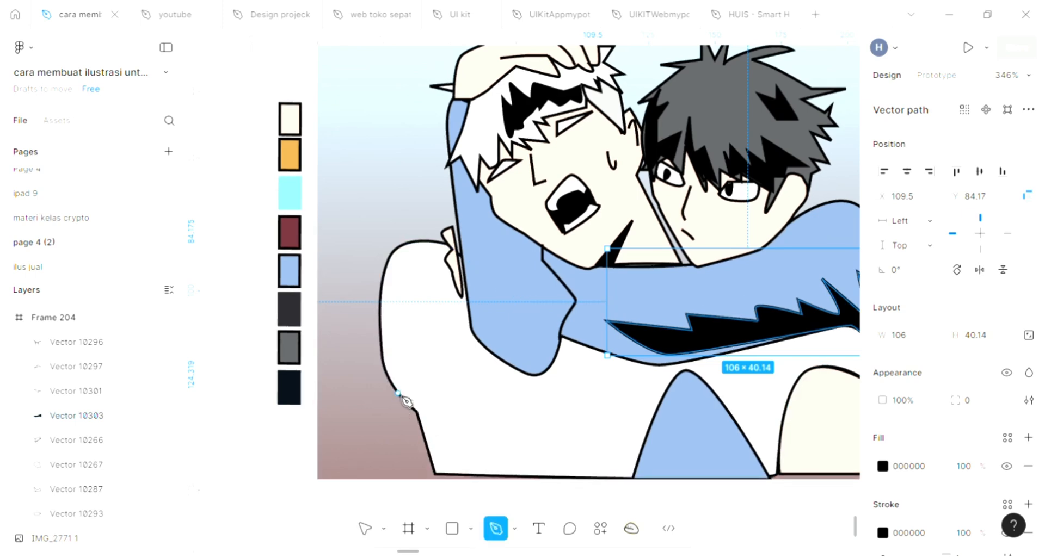
left_click(416, 471)
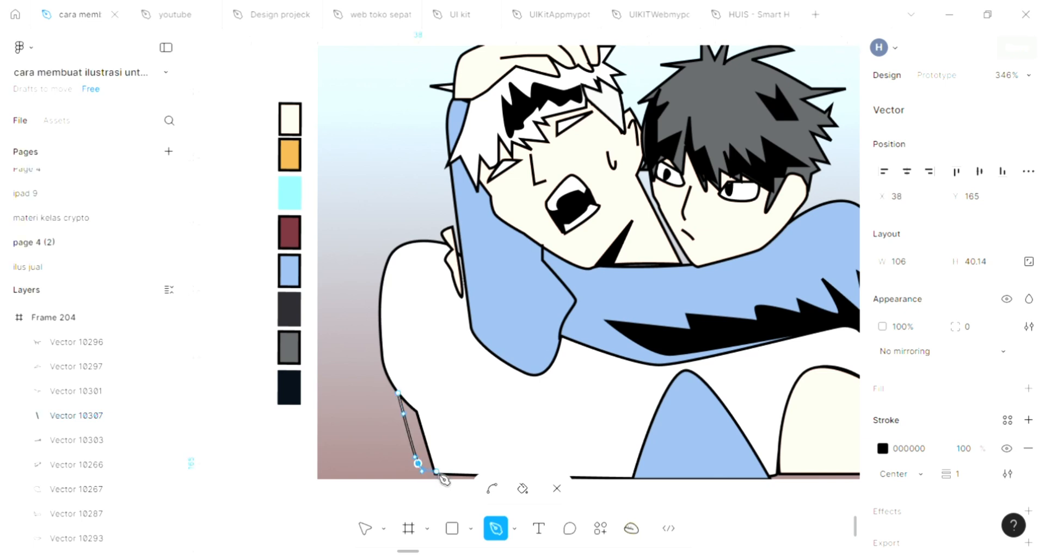
left_click(435, 471)
left_click(417, 415)
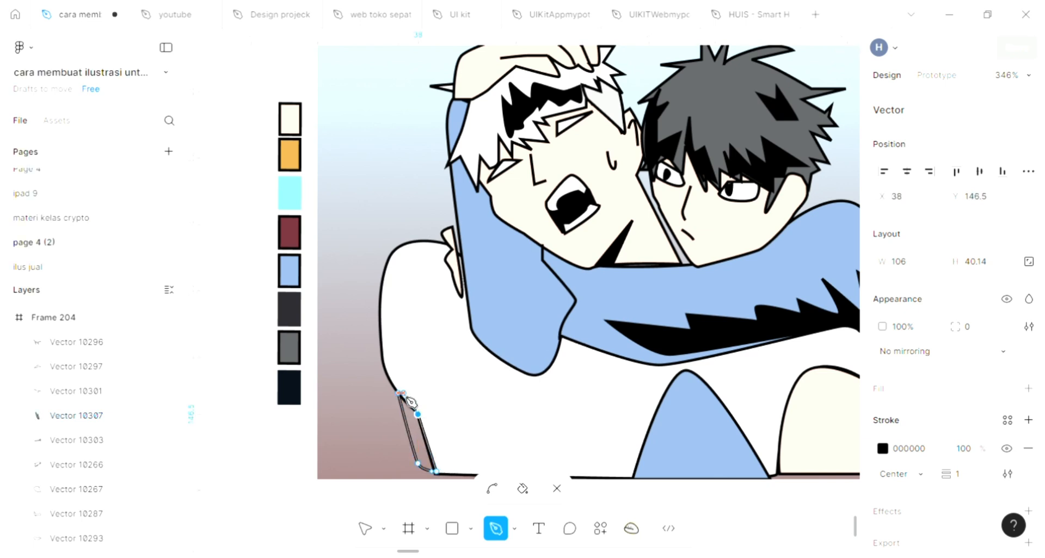
left_click(398, 393)
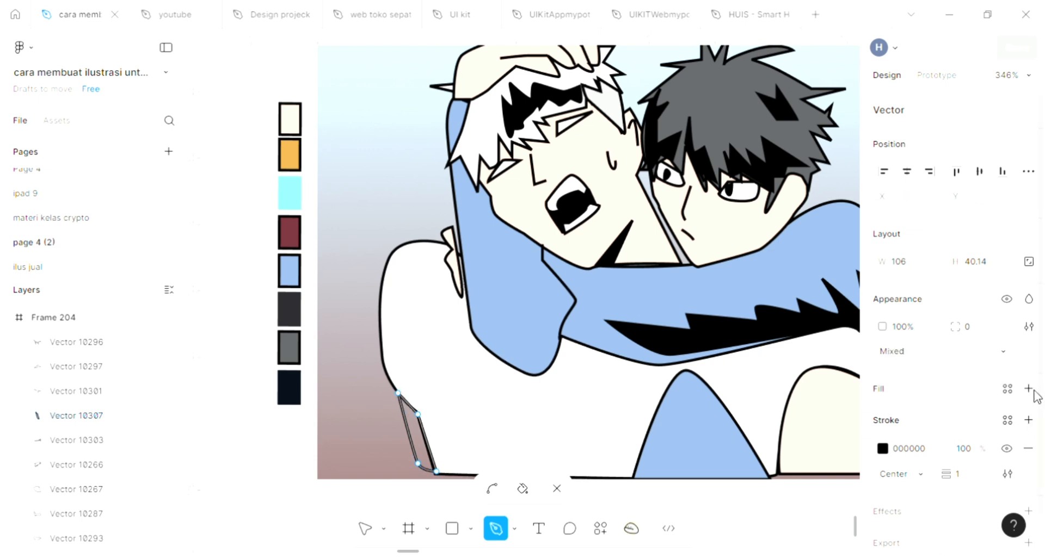
Step: Fill the narrow shape beside the torso with sampled skin color FFE2D3 and finish editing the vector
left_click(698, 386)
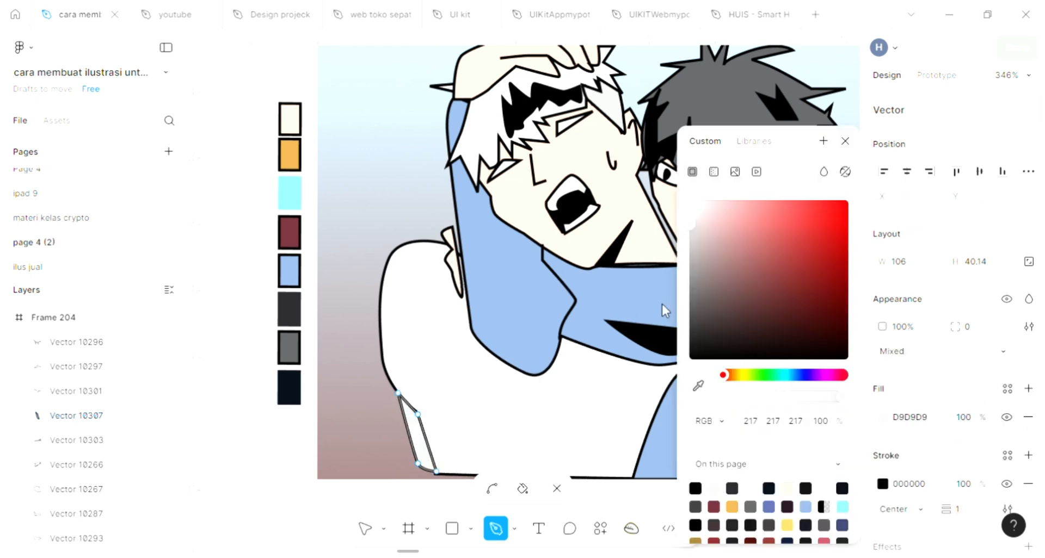
left_click(679, 287)
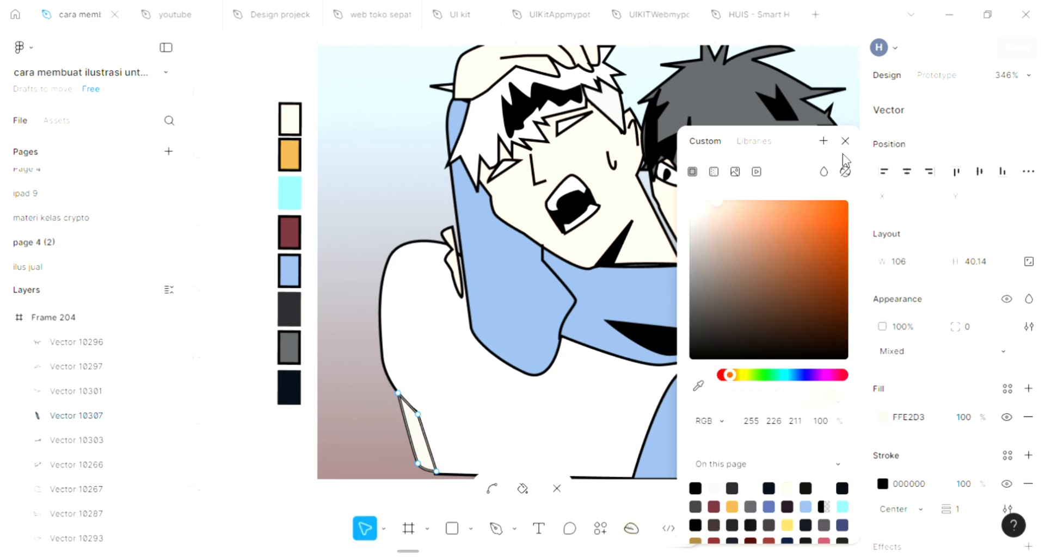
left_click(845, 142)
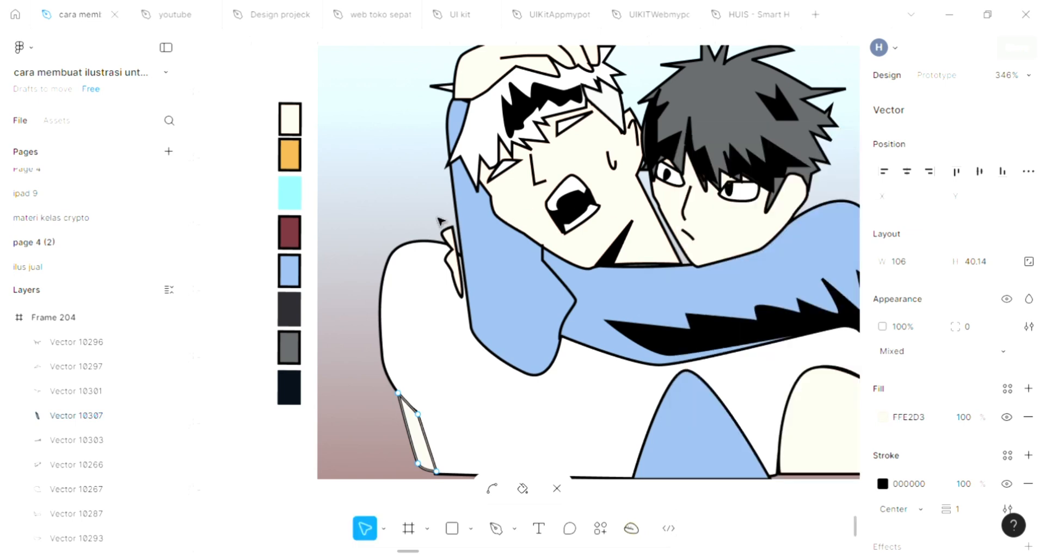
key("Escape")
key("Escape")
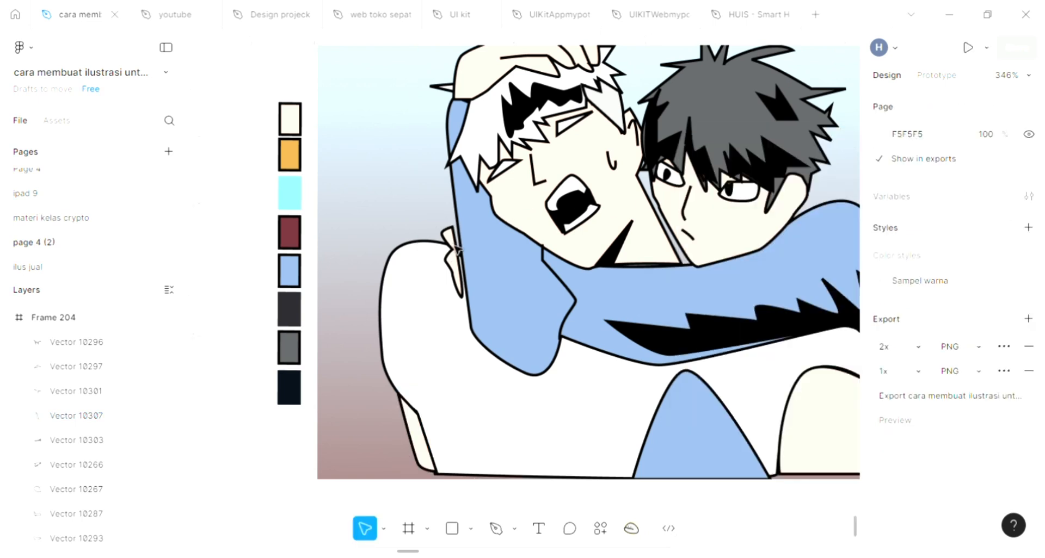
Step: Nudge the small skin-colored hand shape beside the blue sleeve right to X 49 and deselect it
left_click(459, 254)
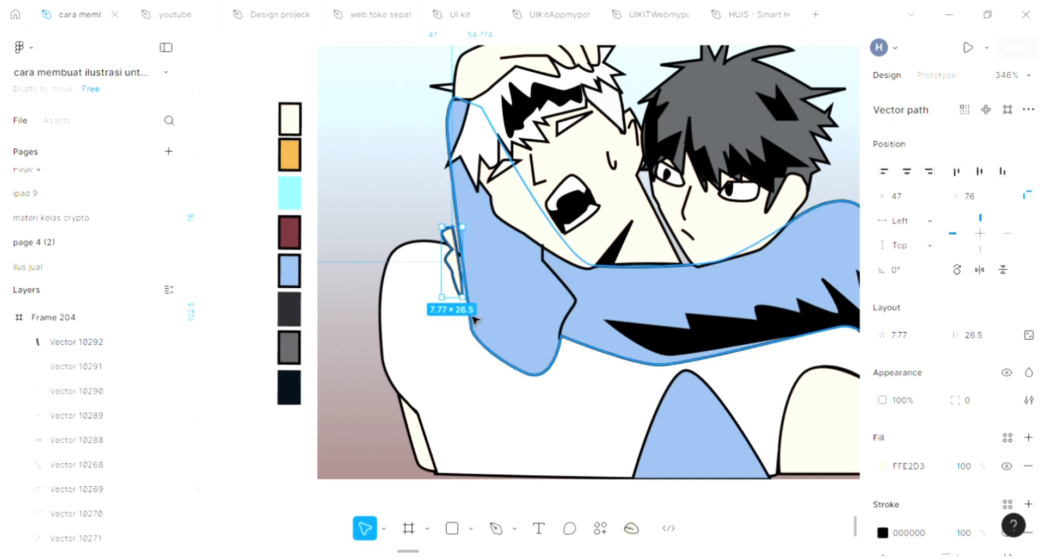
key("Right")
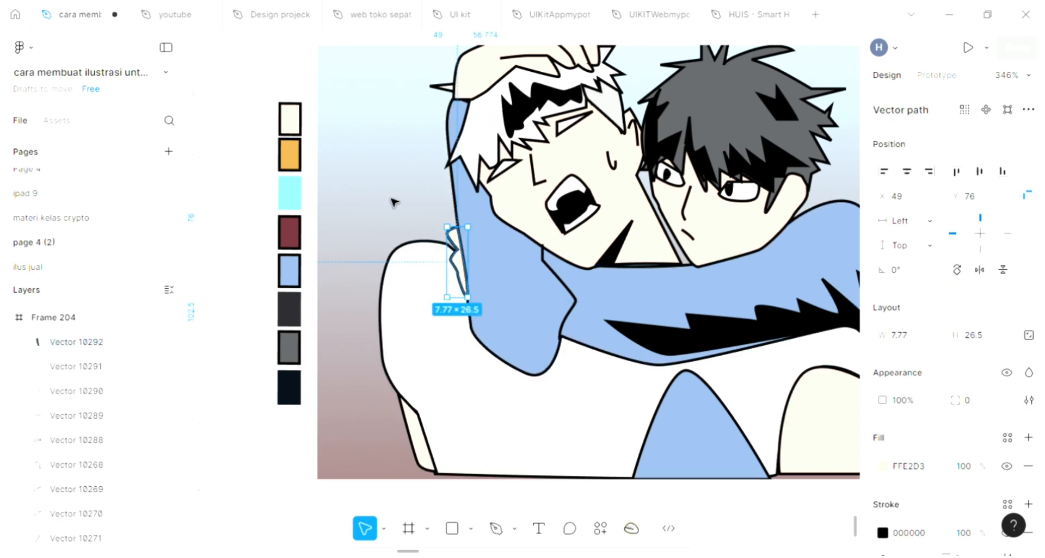
key("Escape")
left_click(549, 479)
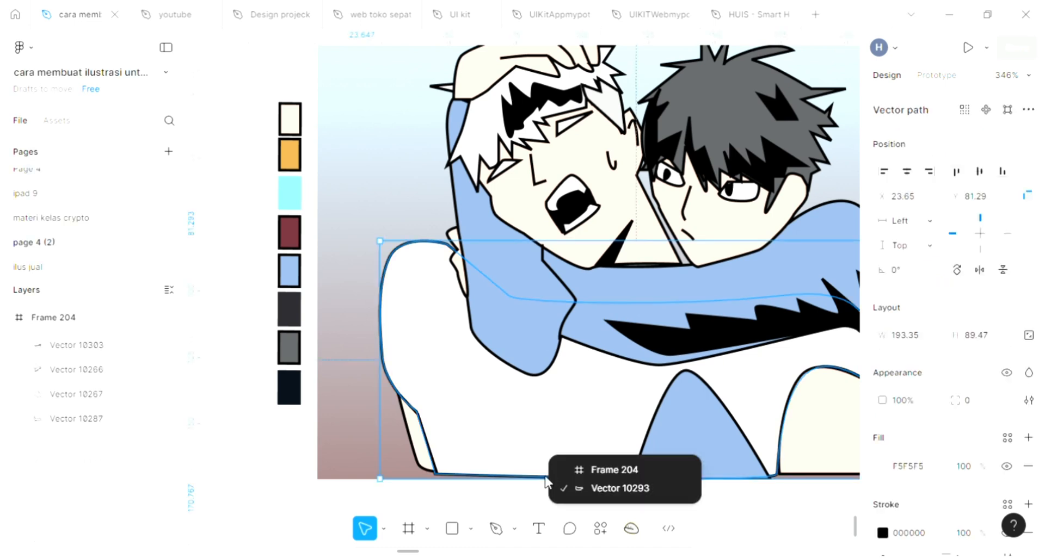
scroll(549, 479, "down", 1)
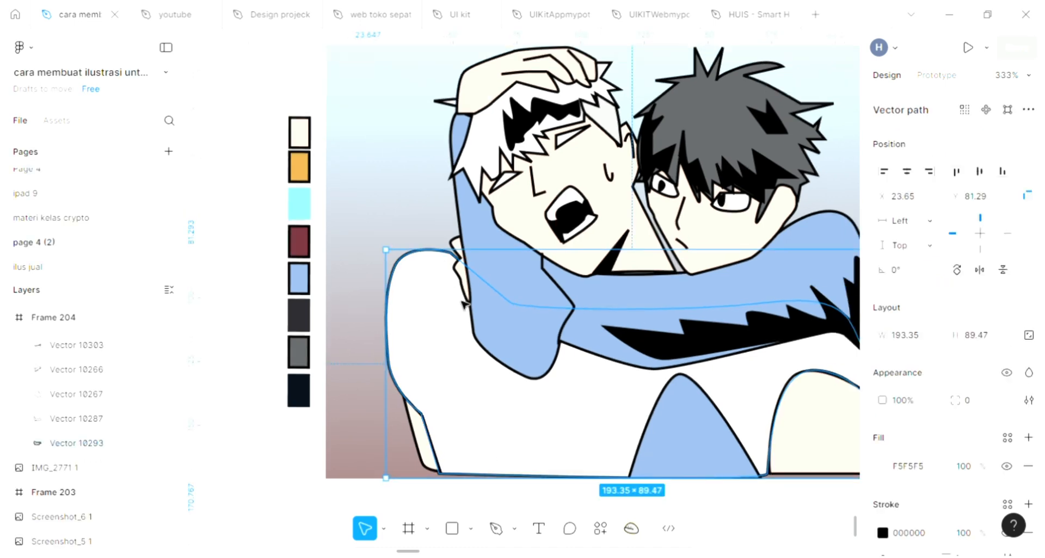
key("Escape")
Step: Start a Pen path on the white torso's lower-left edge with a short vertical segment going up into the torso
scroll(464, 303, "right", 2)
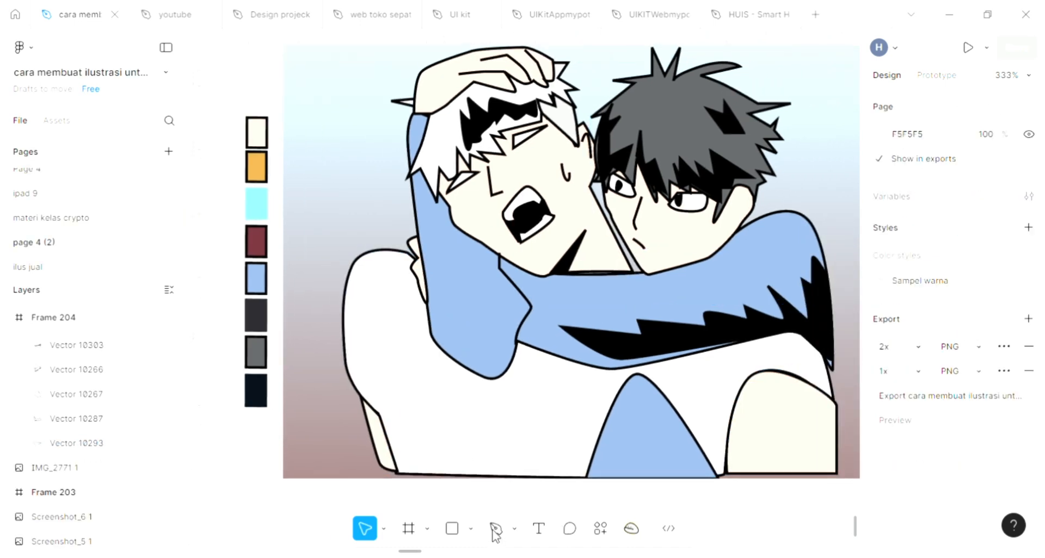
left_click(495, 530)
scroll(407, 395, "up", 1)
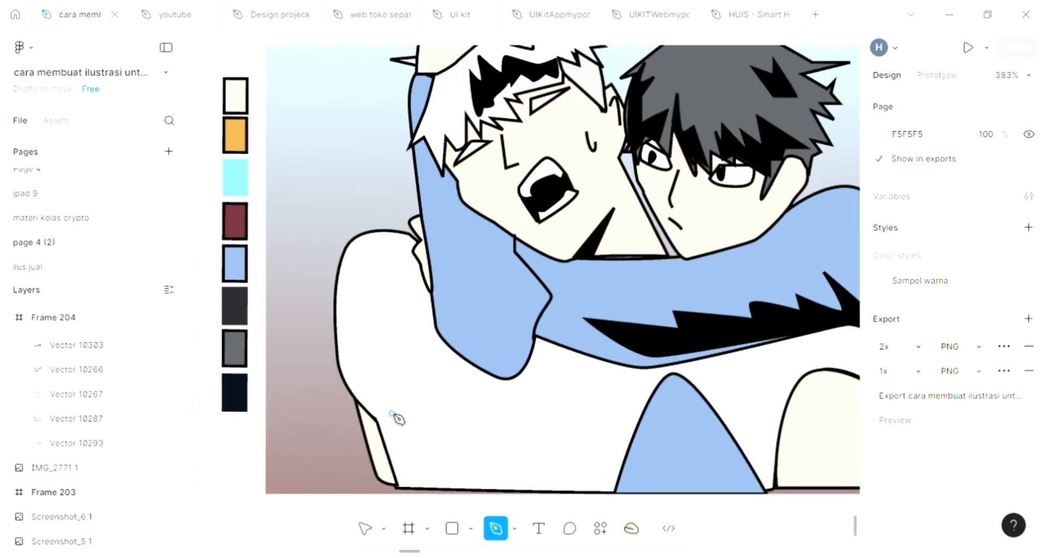
left_click(378, 420)
left_click(378, 375)
left_click(378, 345)
left_click(379, 318)
left_click_drag(378, 345, 385, 353)
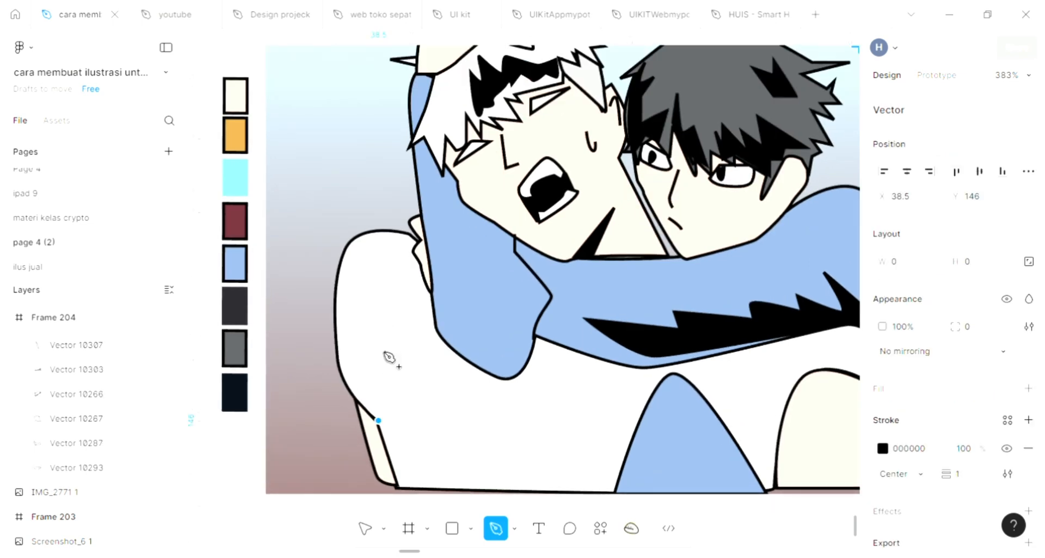
left_click(386, 356)
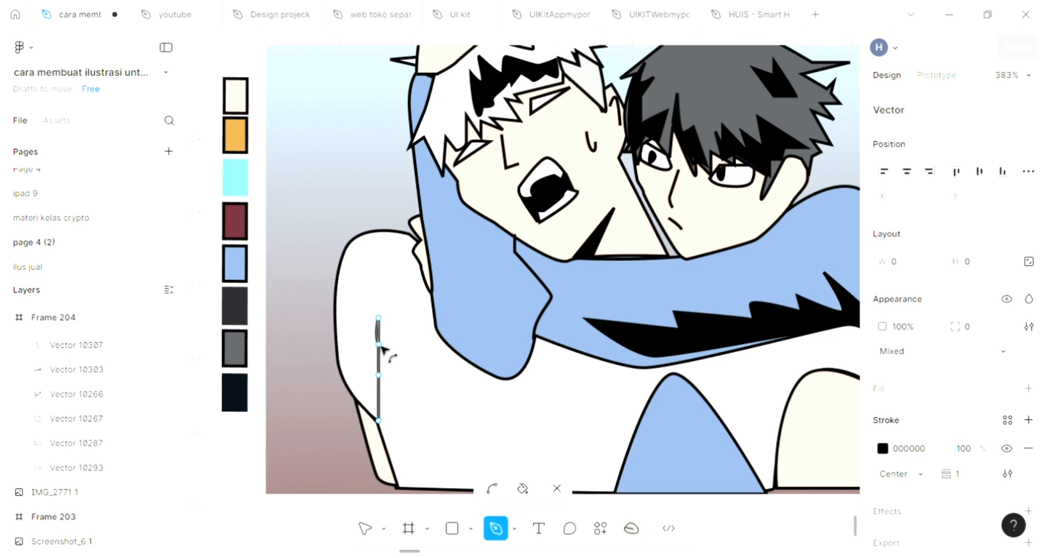
key("ctrl+z")
key("ctrl+z")
key("ctrl+z")
Step: Continue the path up into spikes of uneven height and back down to close a jagged shadow shape on the torso
left_click(361, 324)
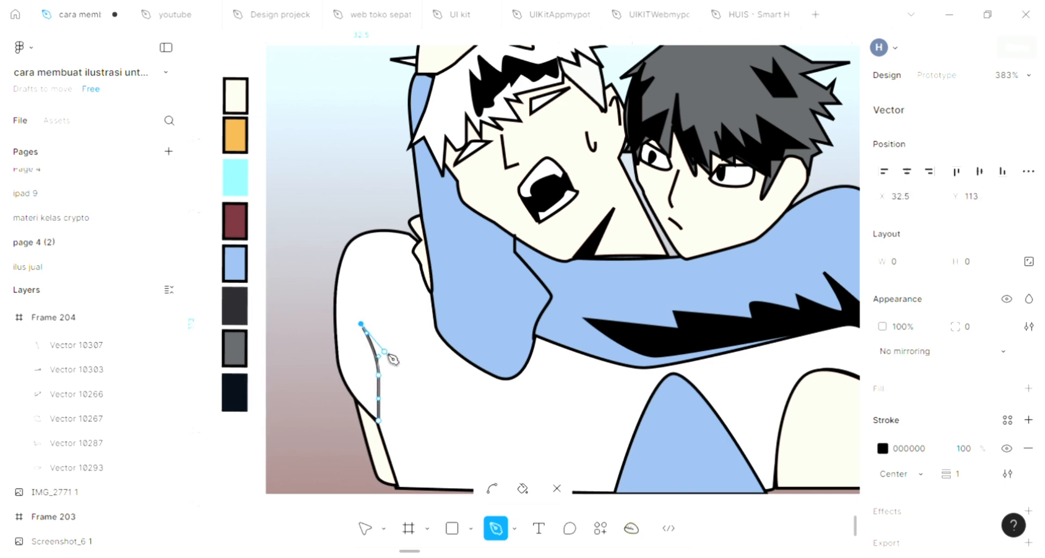
left_click(385, 352)
left_click(394, 261)
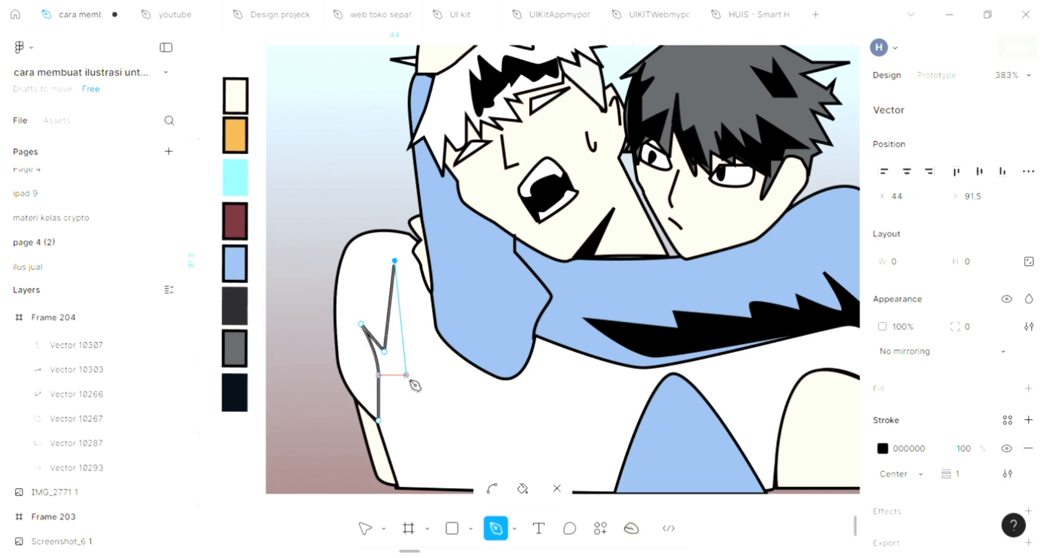
left_click(412, 397)
left_click(395, 365)
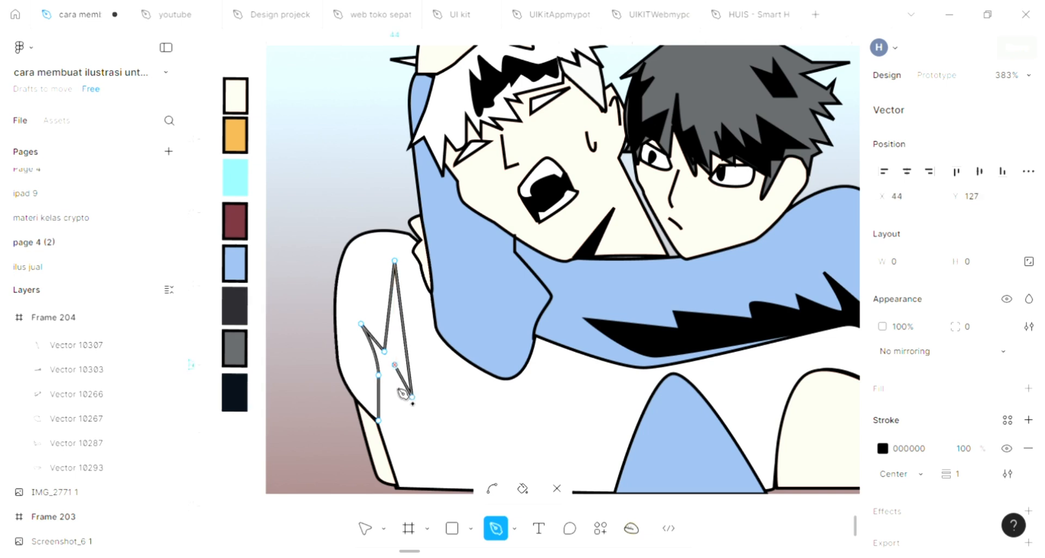
left_click(396, 471)
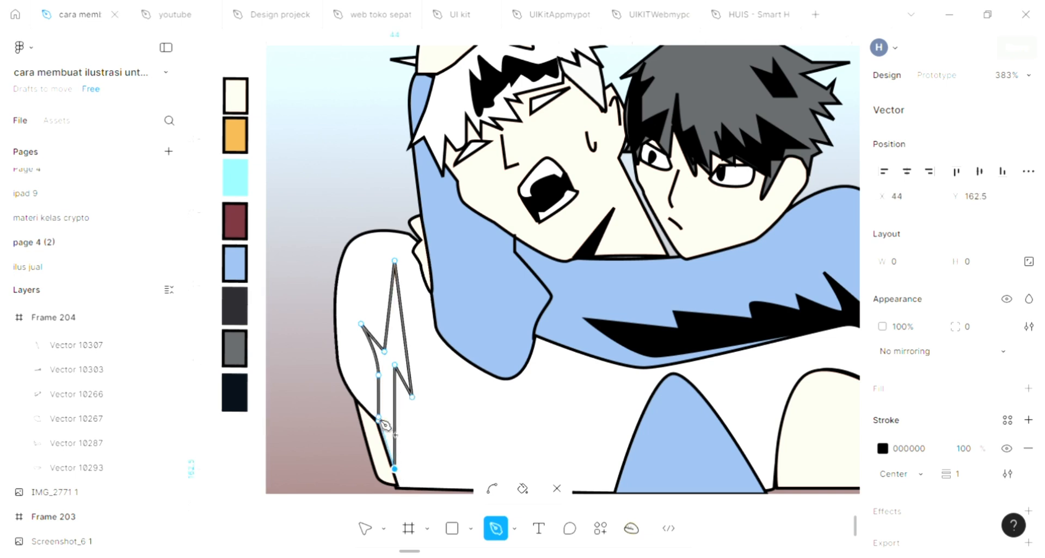
Step: Fill the jagged shape on the torso's left side with sampled 000000 and finish editing the vector
left_click(1028, 389)
left_click(883, 417)
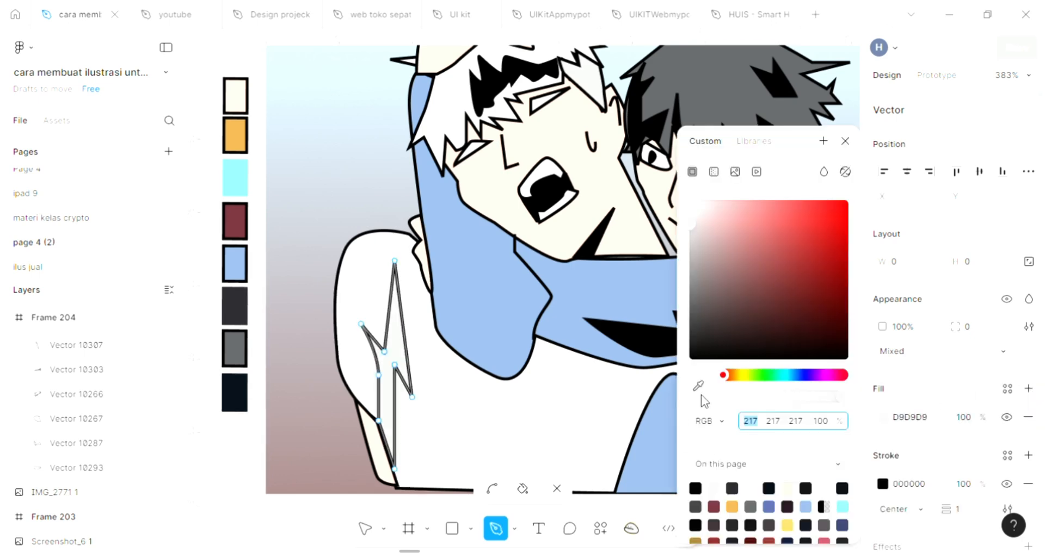
left_click(698, 386)
left_click(668, 369)
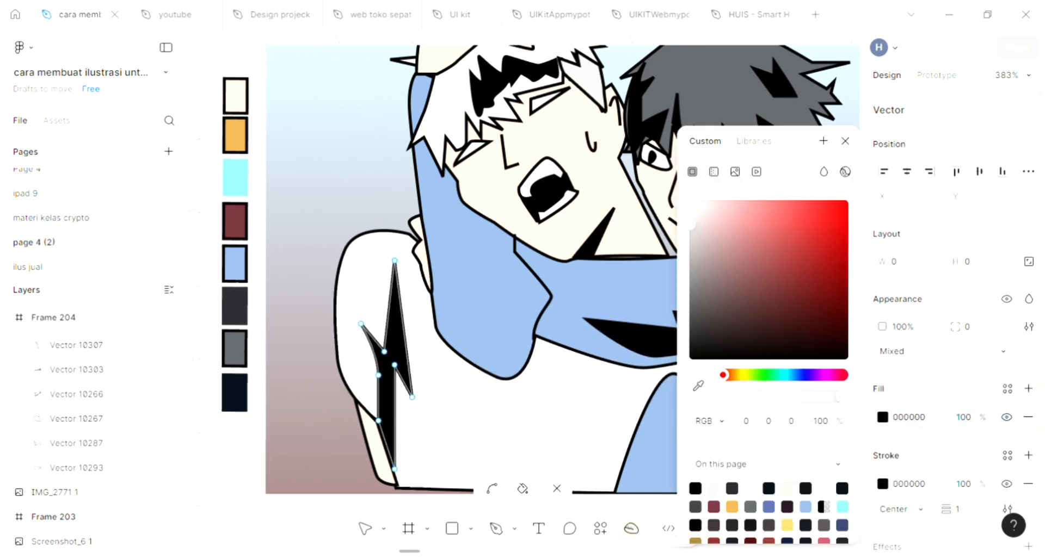
key("Escape")
scroll(538, 317, "down", 2)
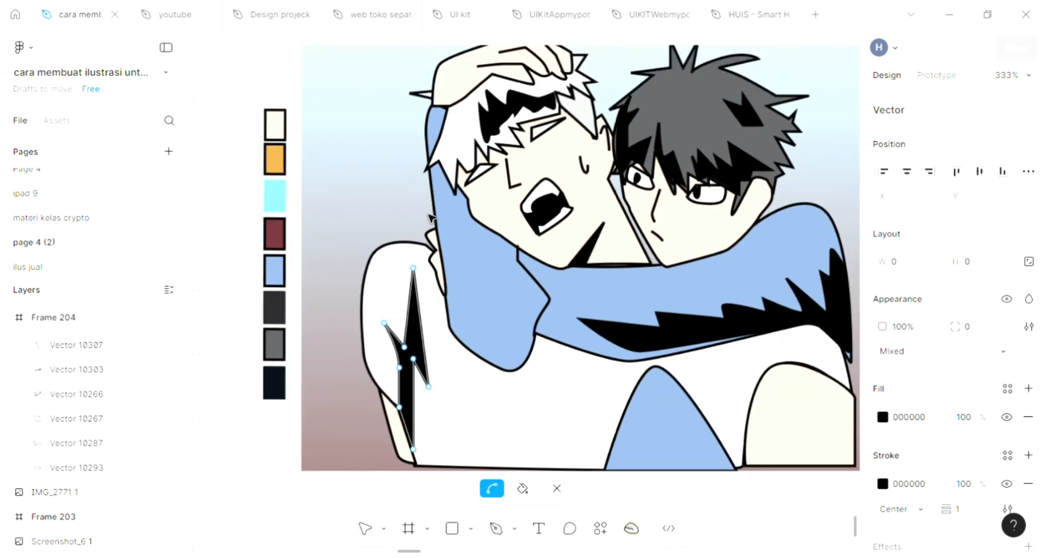
key("Escape")
key("Escape")
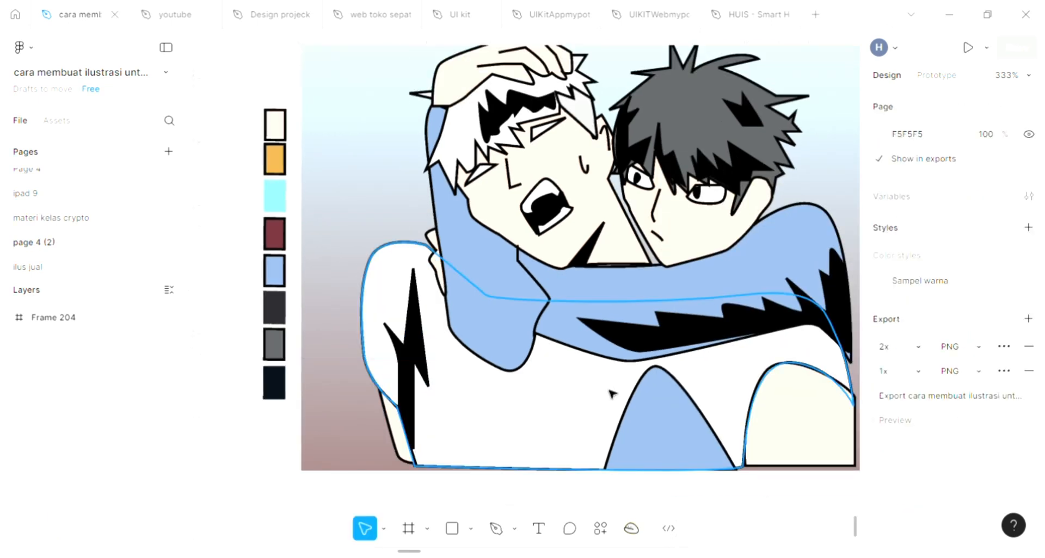
Step: Draw a closed jagged Pen shape about 20 × 45 on the white torso between the blue peak and the skin-colored shape
scroll(611, 393, "right", 2)
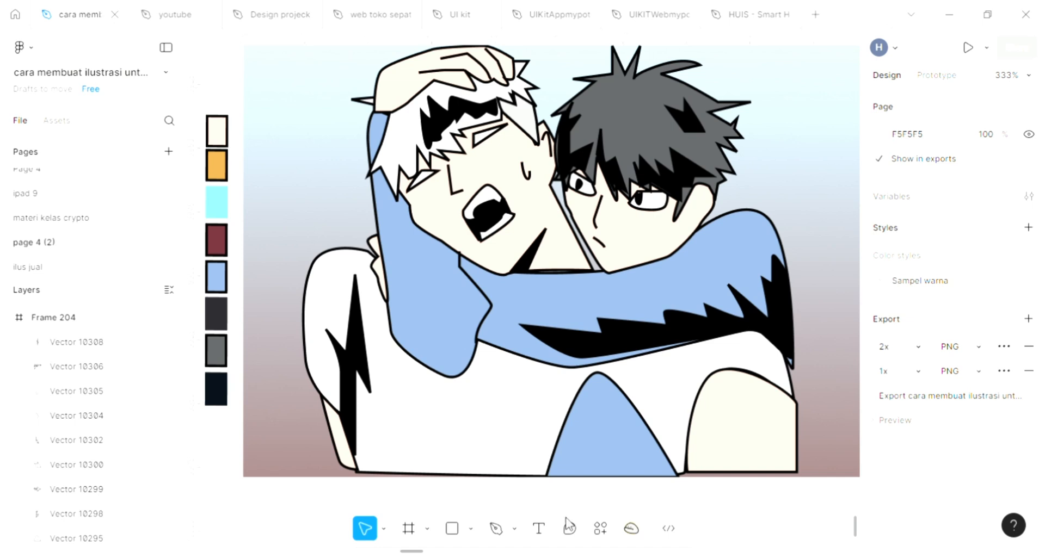
left_click(495, 530)
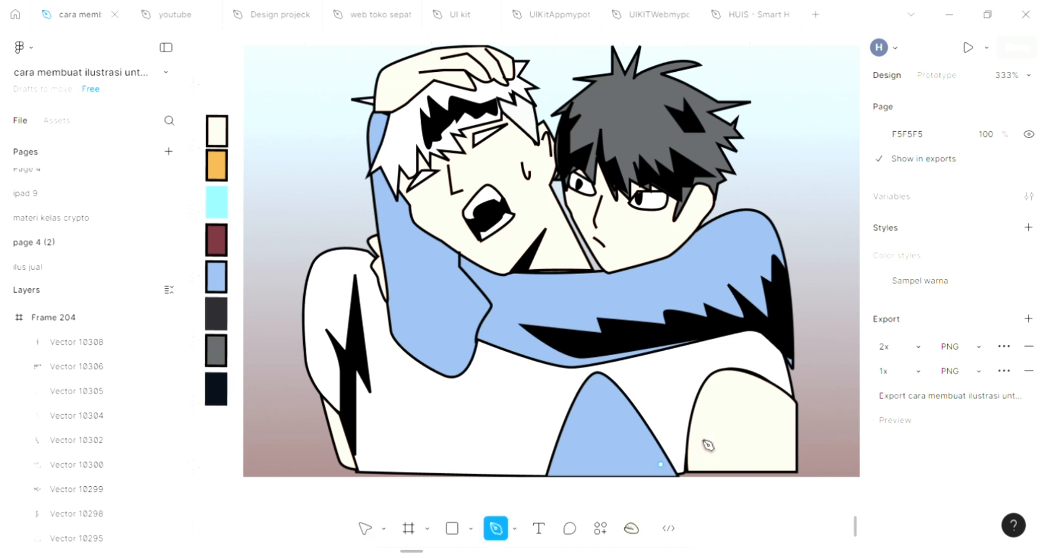
left_click(686, 461)
left_click(675, 393)
left_click(663, 432)
left_click(653, 356)
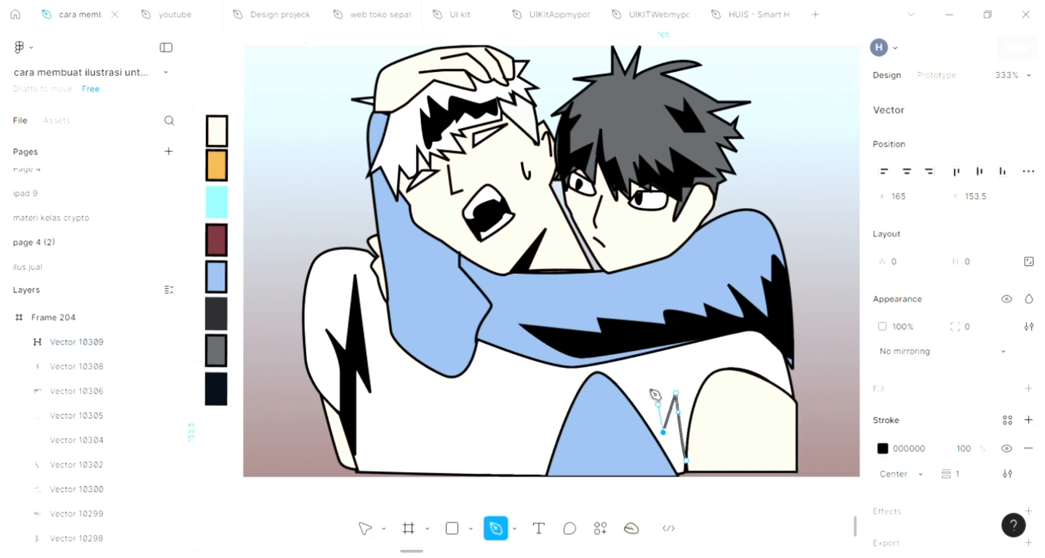
left_click(646, 386)
left_click(635, 403)
left_click(663, 449)
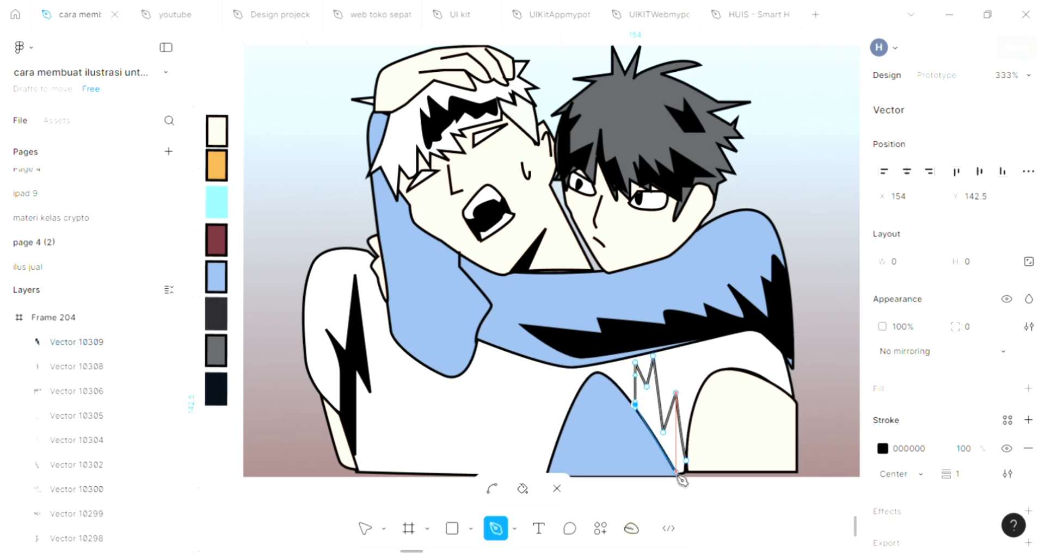
left_click(675, 469)
left_click(685, 460)
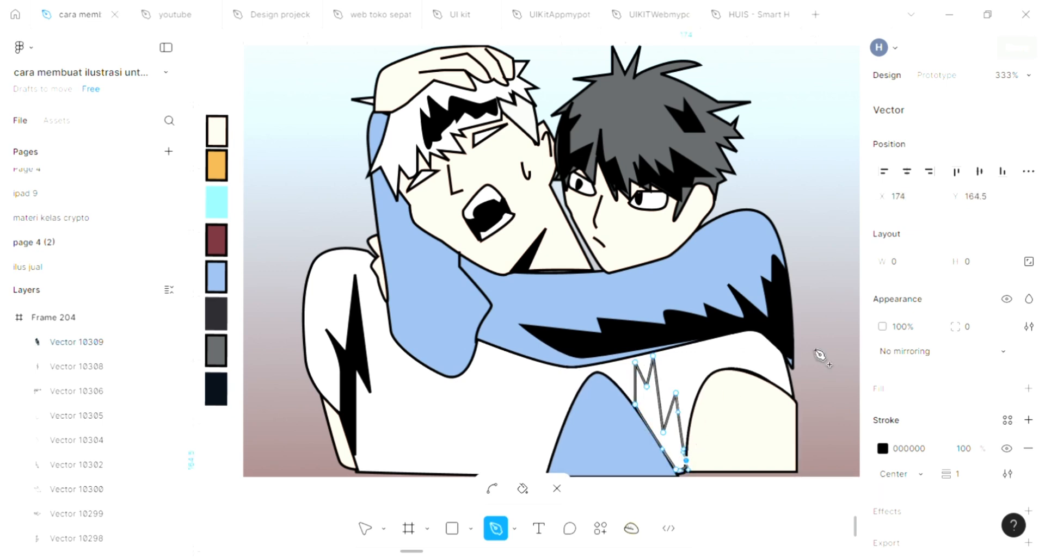
Step: Fill the jagged shape beside the blue peak with sampled 000000, finish editing the vector and deselect it
left_click(1028, 389)
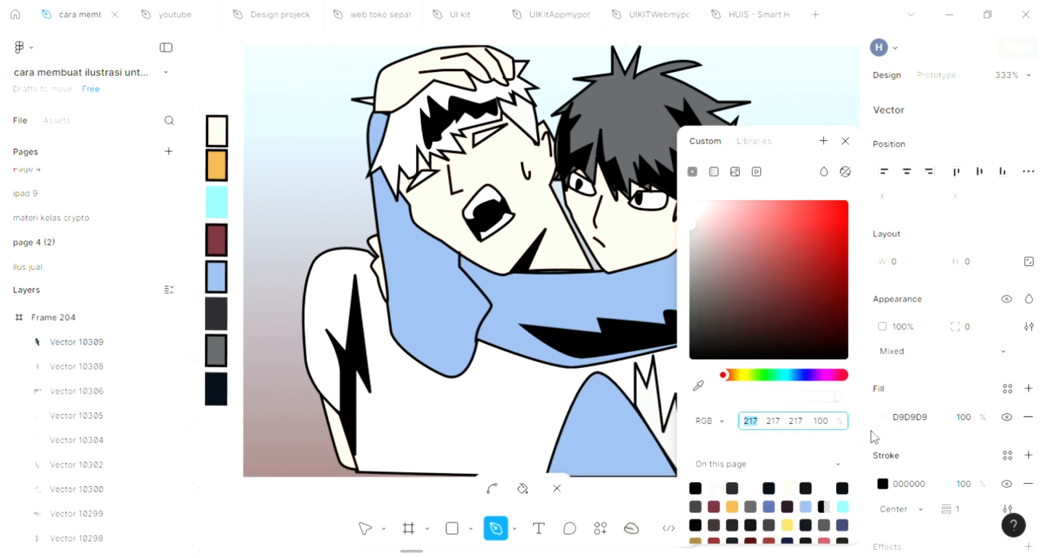
left_click(698, 386)
left_click(659, 325)
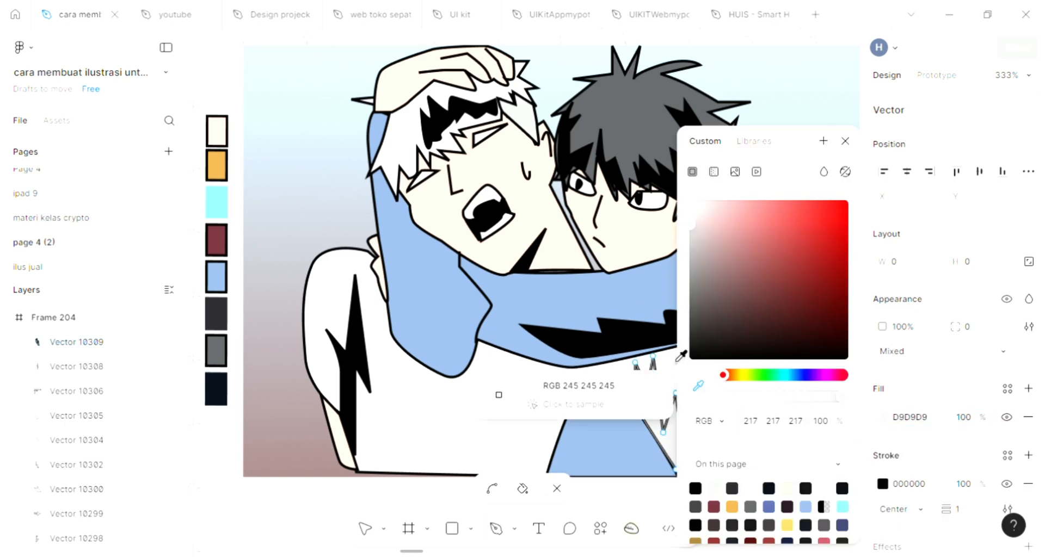
left_click(625, 341)
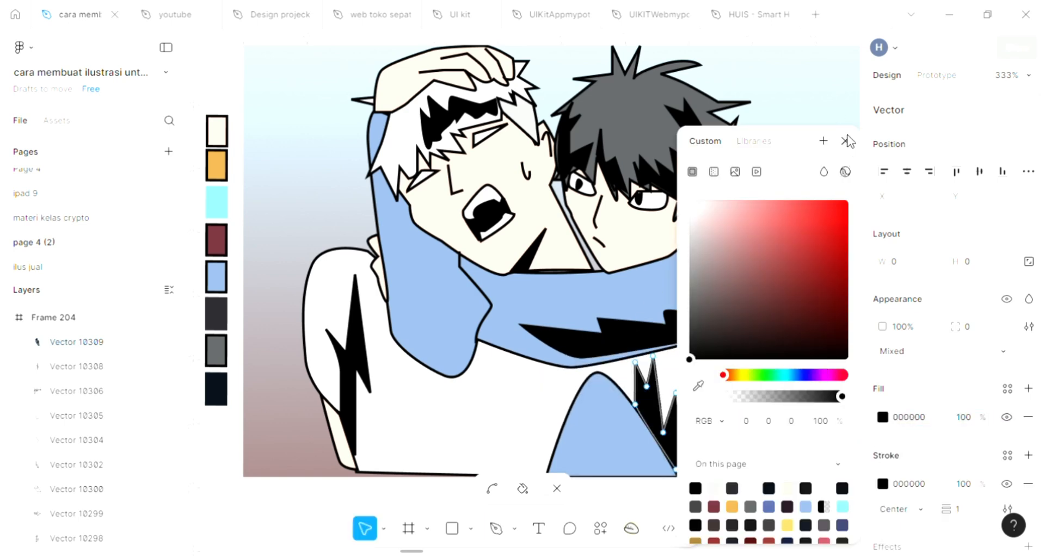
left_click(845, 141)
key("Escape")
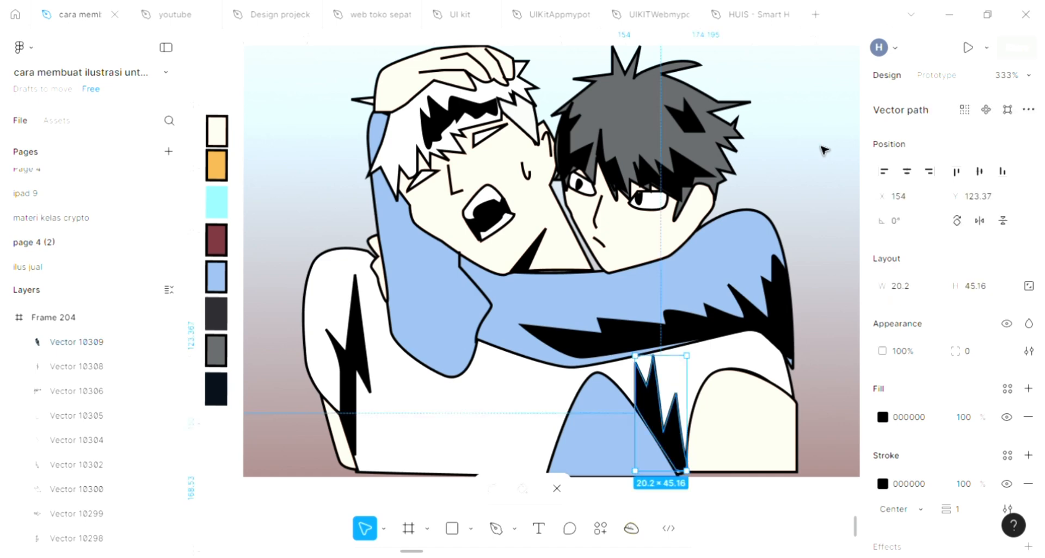
key("Escape")
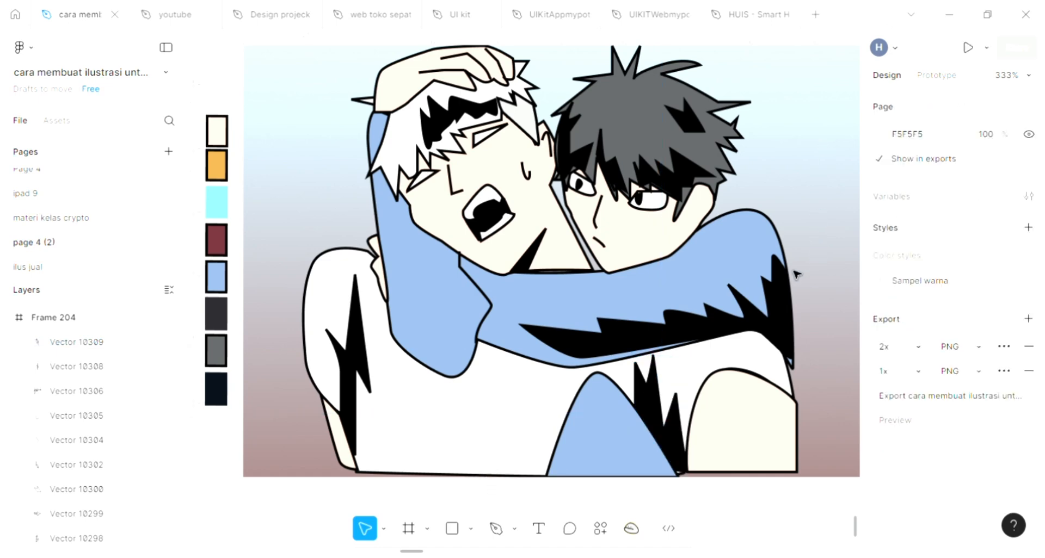
Step: Draw a short curved line with the Pen tool inside the dark-haired character's ear and finish editing it
scroll(707, 353, "up", 2)
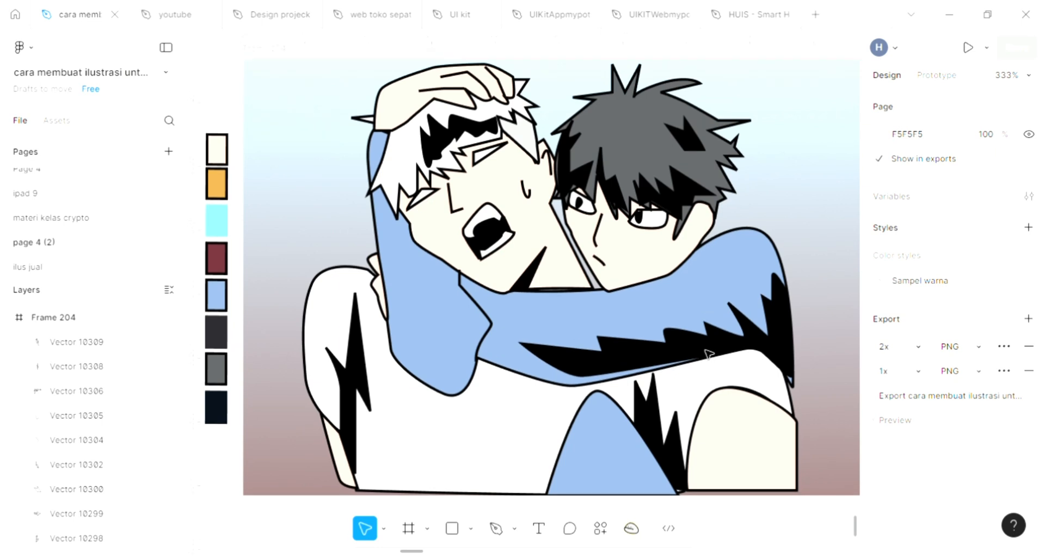
scroll(707, 353, "up", 1)
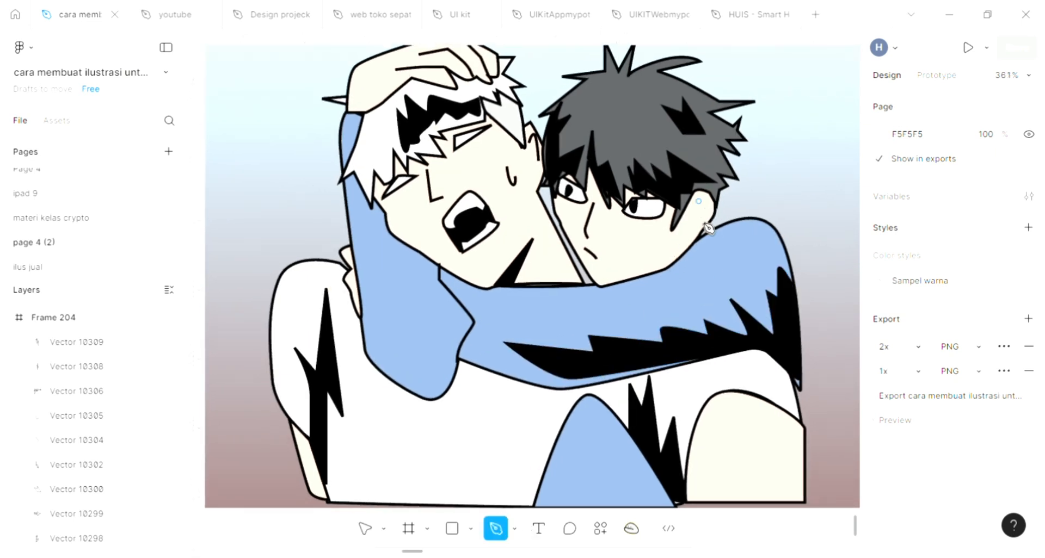
left_click(702, 203)
left_click(690, 226)
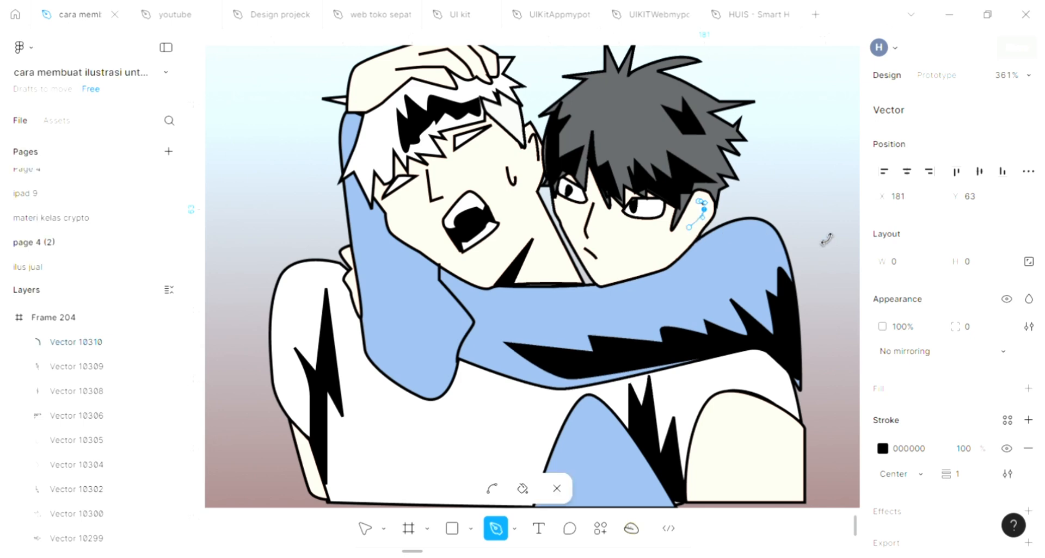
key("Escape")
key("Escape")
scroll(822, 207, "right", 2)
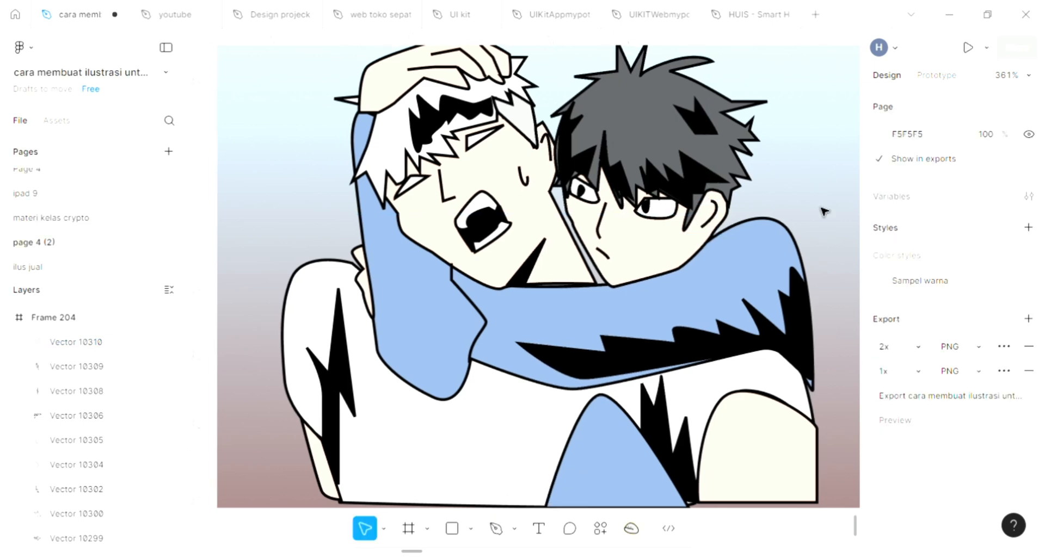
scroll(824, 211, "down", 1)
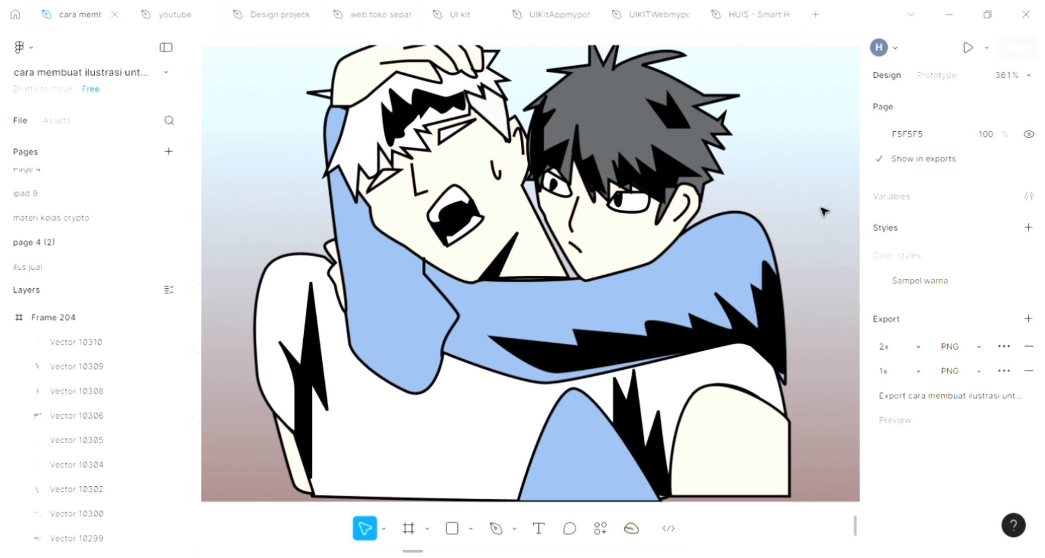
scroll(824, 211, "up", 2)
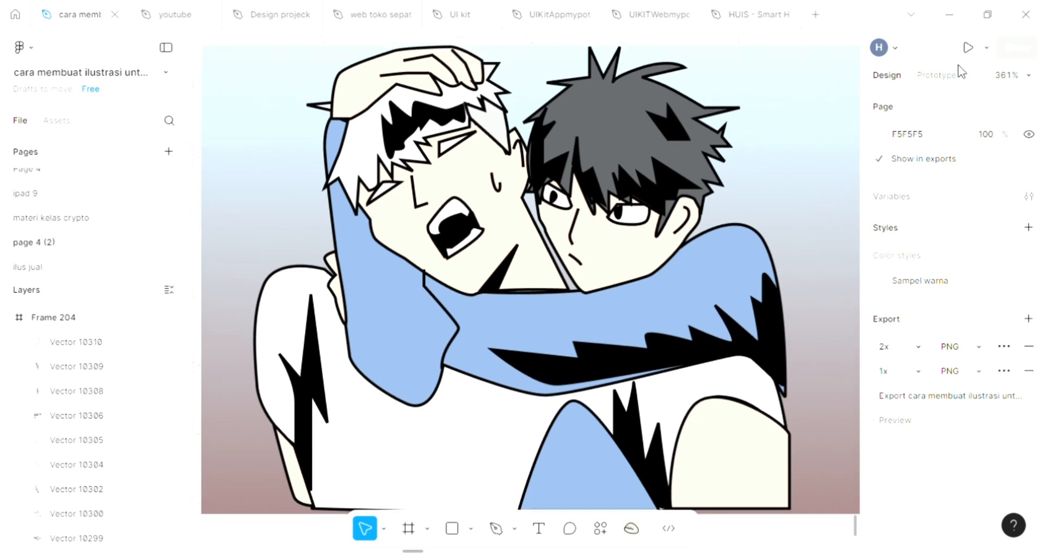